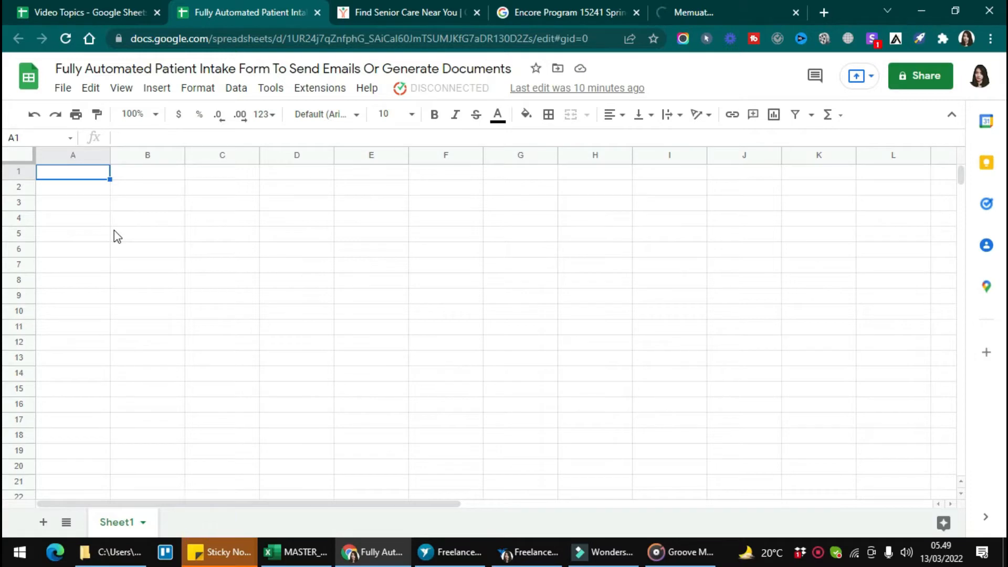
Search Kulfi Forms templates for 'Patient' and load the Patient Intake Form template
{"action": "left_click", "coordinate": [329, 90]}
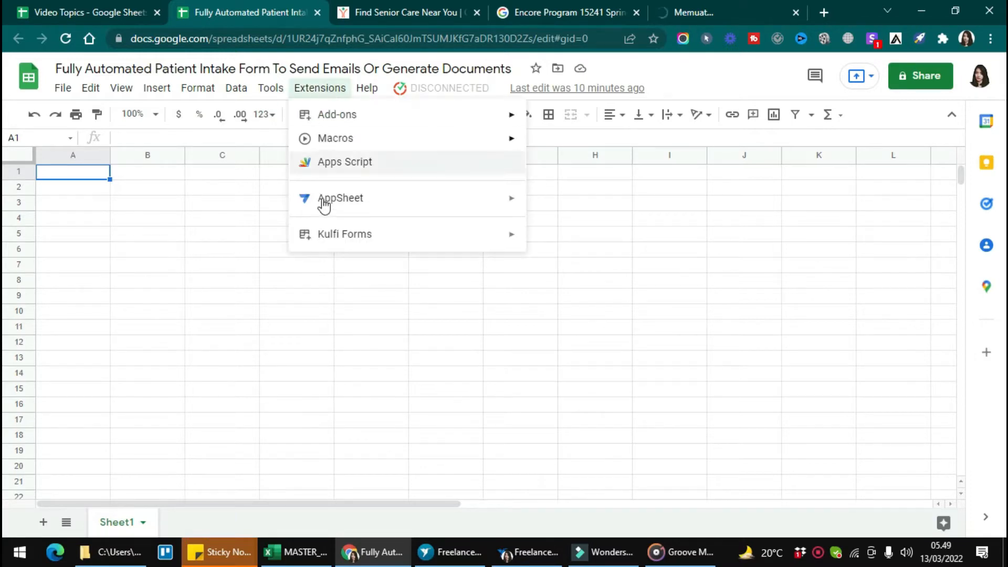
{"action": "mouse_move", "coordinate": [373, 234]}
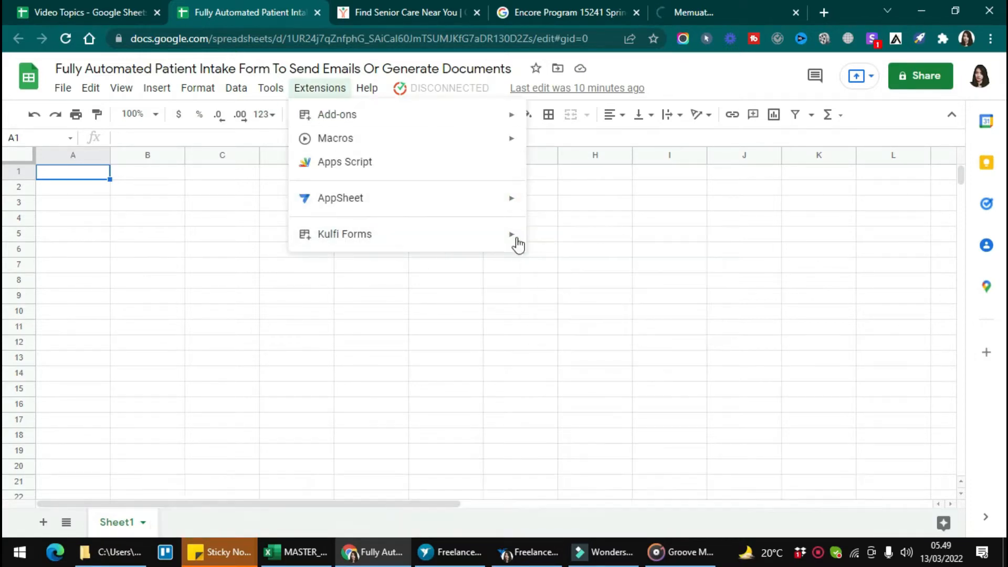
{"action": "left_click", "coordinate": [537, 241]}
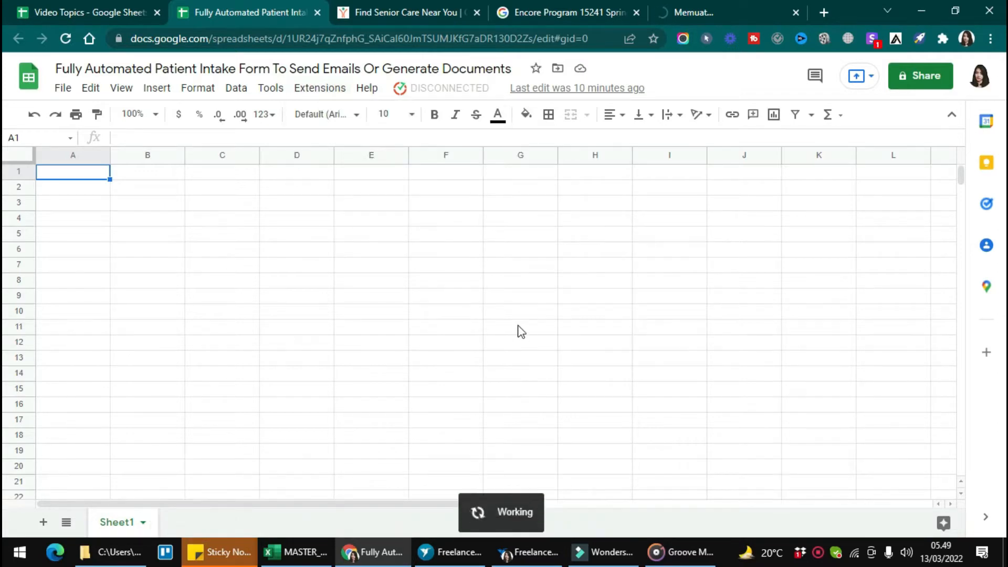
{"action": "left_click", "coordinate": [332, 158]}
{"action": "type", "text": "Pati"}
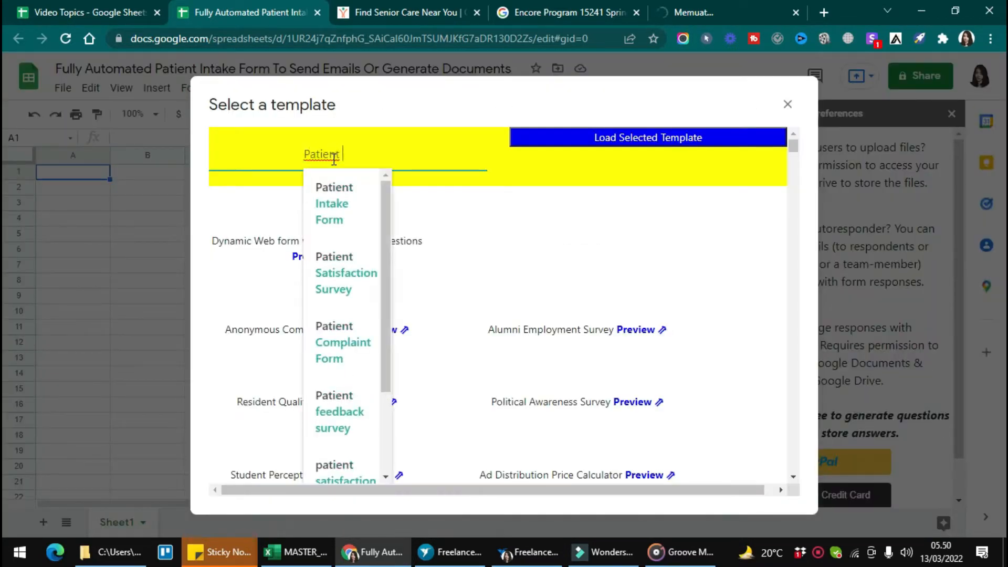
{"action": "type", "text": "ent"}
{"action": "left_click", "coordinate": [338, 203]}
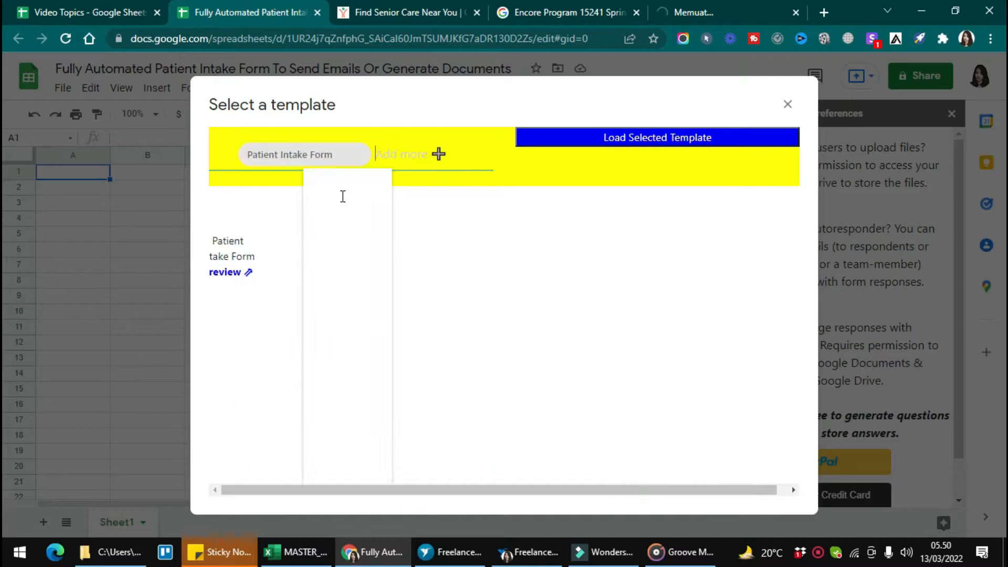
{"action": "left_click", "coordinate": [626, 136]}
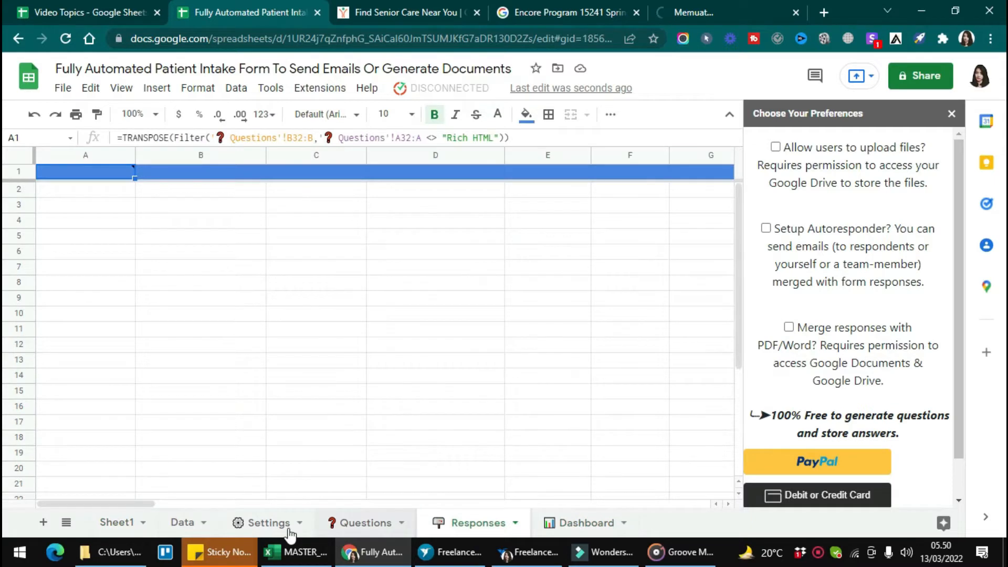
On the Settings sheet, reload the page and request the web form link from Kulfi Forms
{"action": "left_click", "coordinate": [289, 528]}
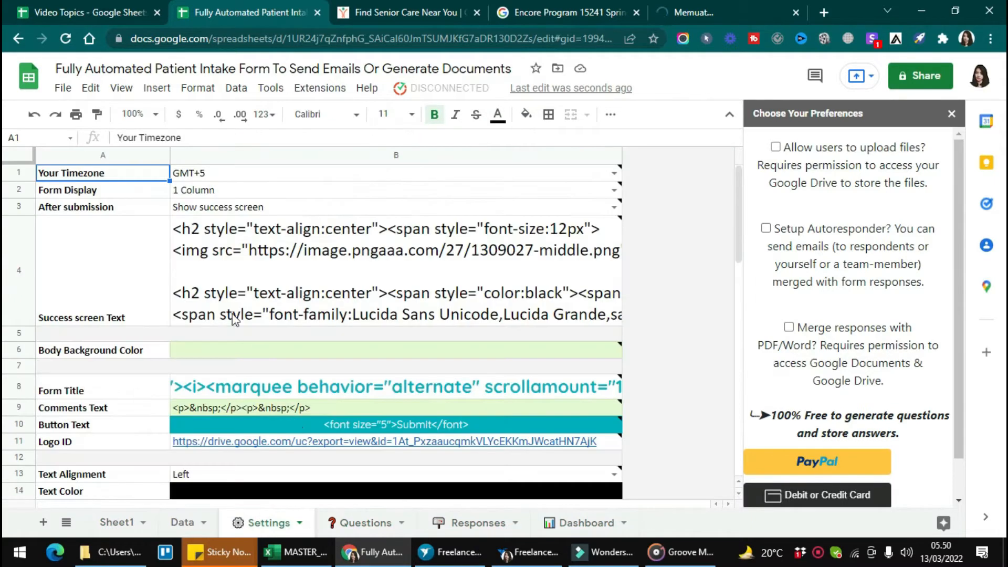
{"action": "left_click", "coordinate": [63, 39]}
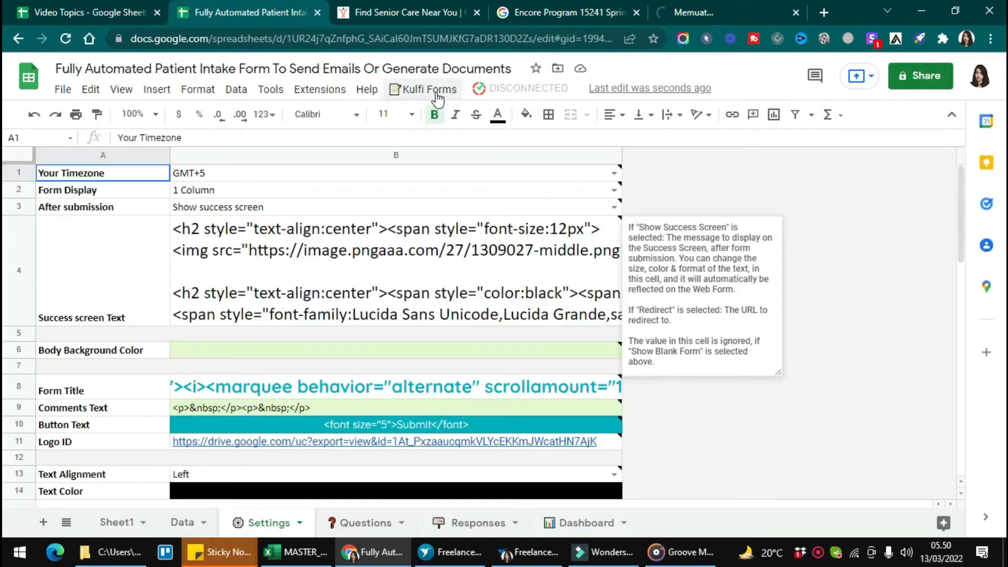
{"action": "left_click", "coordinate": [430, 90]}
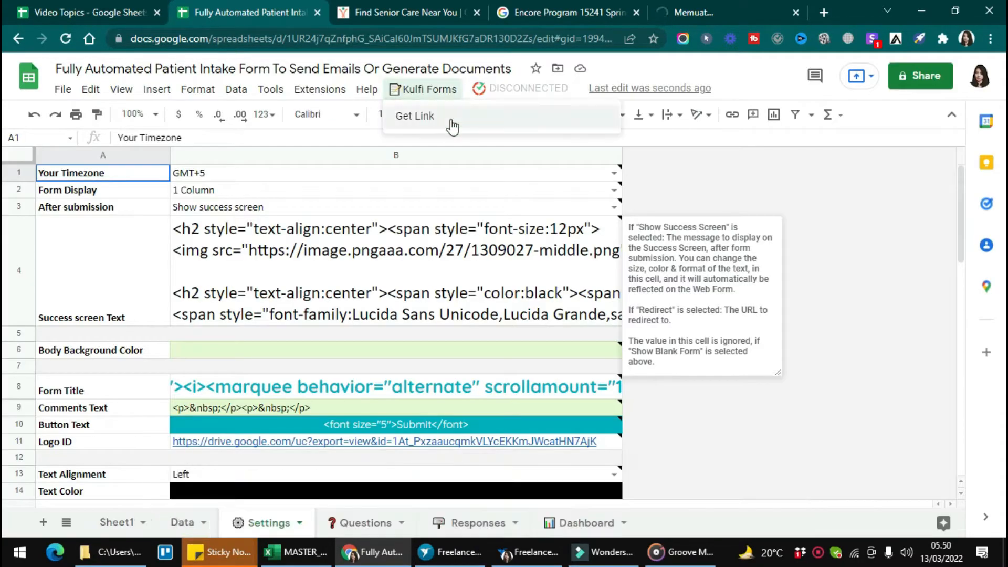
{"action": "left_click", "coordinate": [450, 121]}
Authorize the Kulfi Forms script with the account, proceeding past the unverified-app warning
{"action": "left_click", "coordinate": [535, 337]}
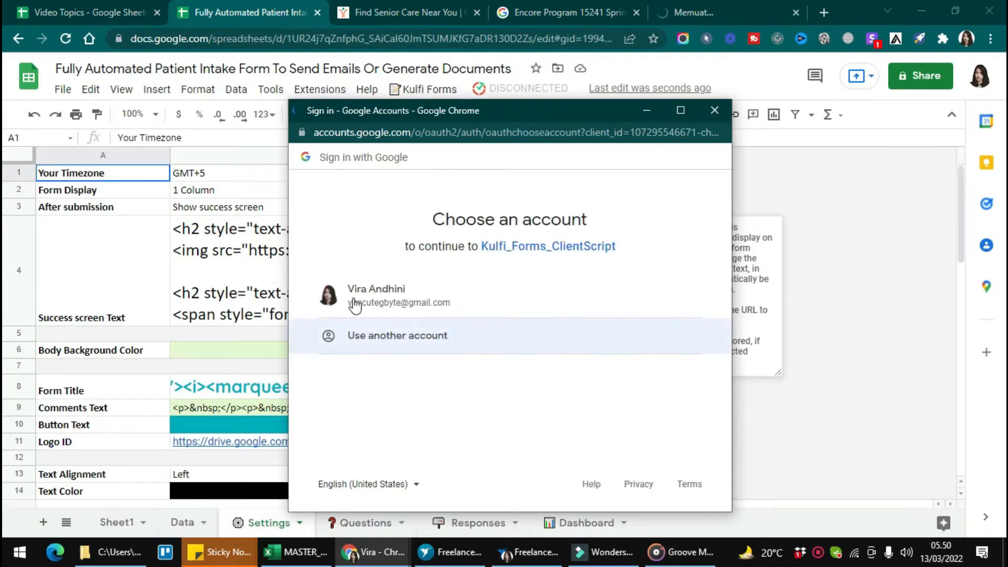
{"action": "left_click", "coordinate": [355, 300]}
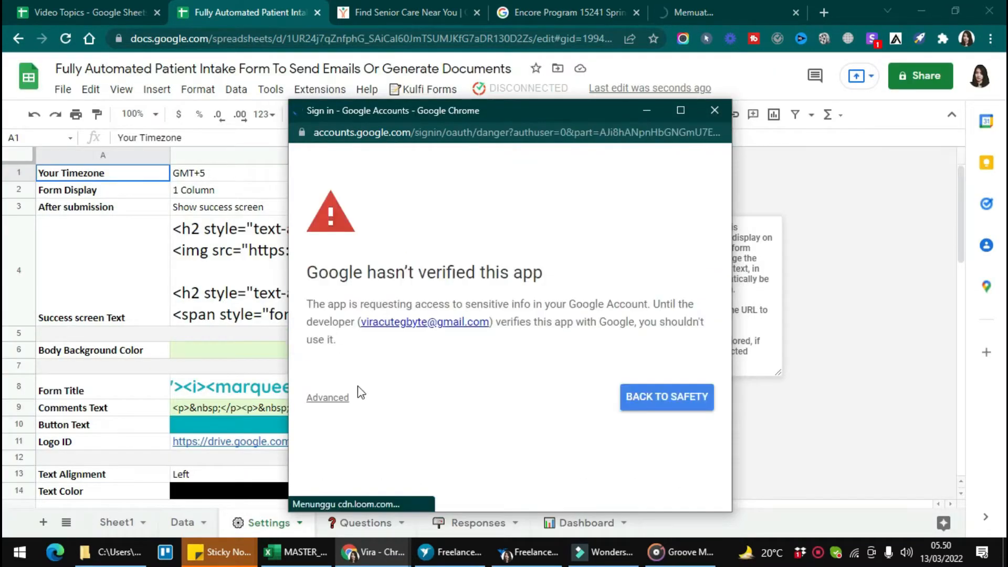
{"action": "left_click", "coordinate": [335, 397]}
{"action": "scroll", "coordinate": [343, 415], "scroll_direction": "down", "scroll_amount": 1}
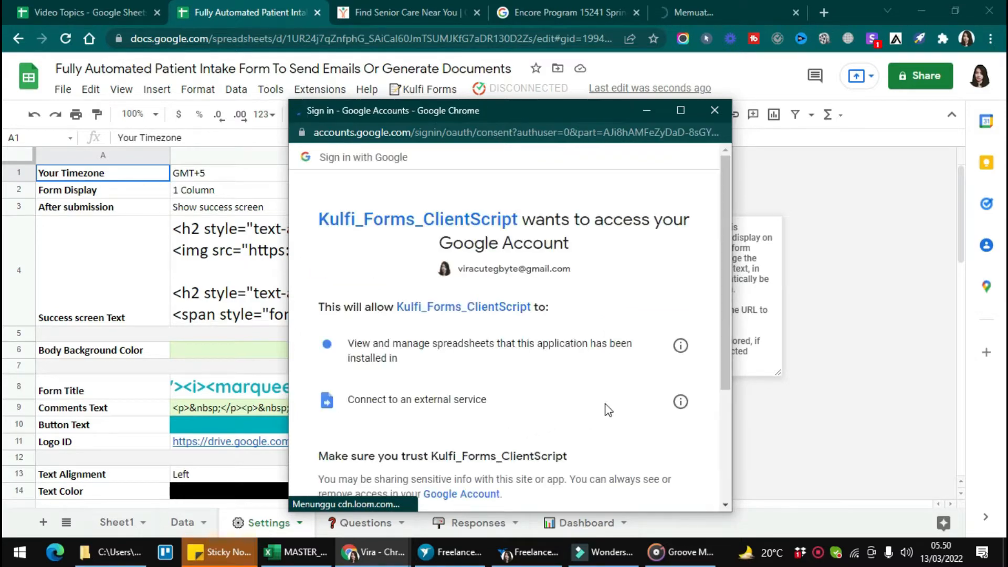
{"action": "scroll", "coordinate": [609, 420], "scroll_direction": "down", "scroll_amount": 1}
{"action": "left_click", "coordinate": [603, 440]}
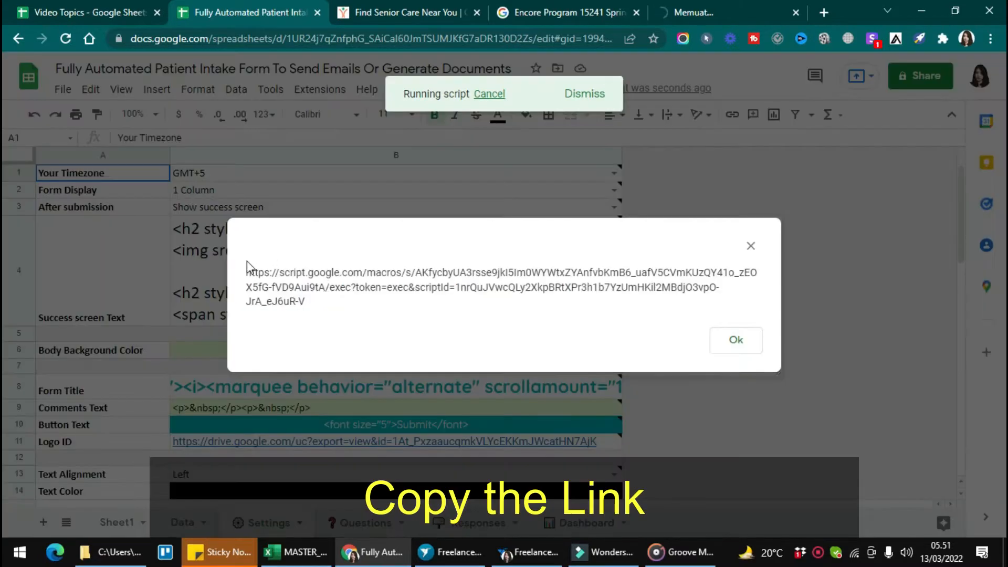
Copy the Patient Intake web form link and open it in a new browser tab
{"action": "left_click_drag", "start_coordinate": [247, 271], "coordinate": [359, 318]}
{"action": "key", "text": "ctrl+c"}
{"action": "key", "text": "ctrl+t"}
{"action": "key", "text": "ctrl+v"}
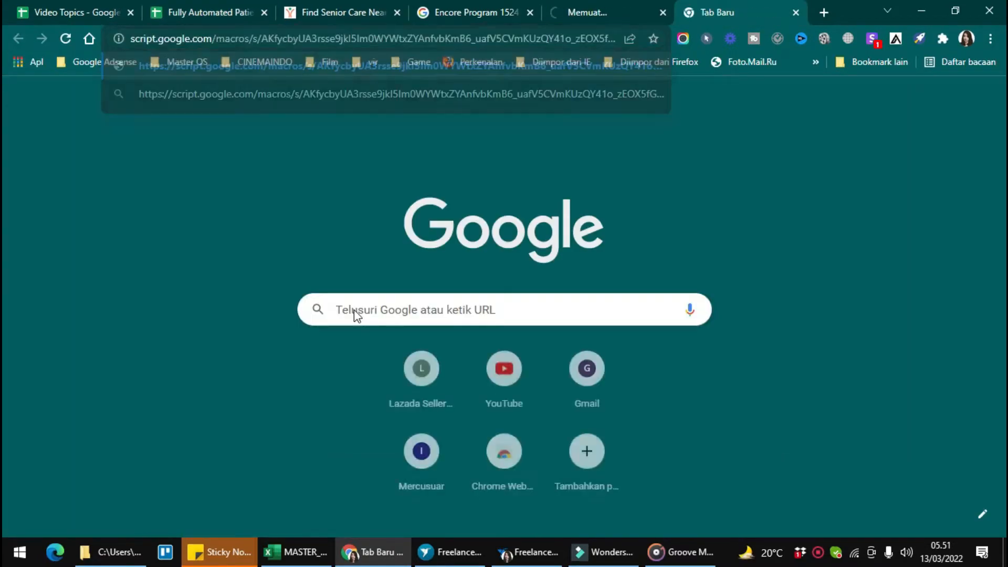
{"action": "key", "text": "Return"}
Move to the blank Restaurant Reservation spreadsheet and select cell A1
{"action": "scroll", "coordinate": [426, 225], "scroll_direction": "down", "scroll_amount": 10}
{"action": "scroll", "coordinate": [425, 225], "scroll_direction": "up", "scroll_amount": 10}
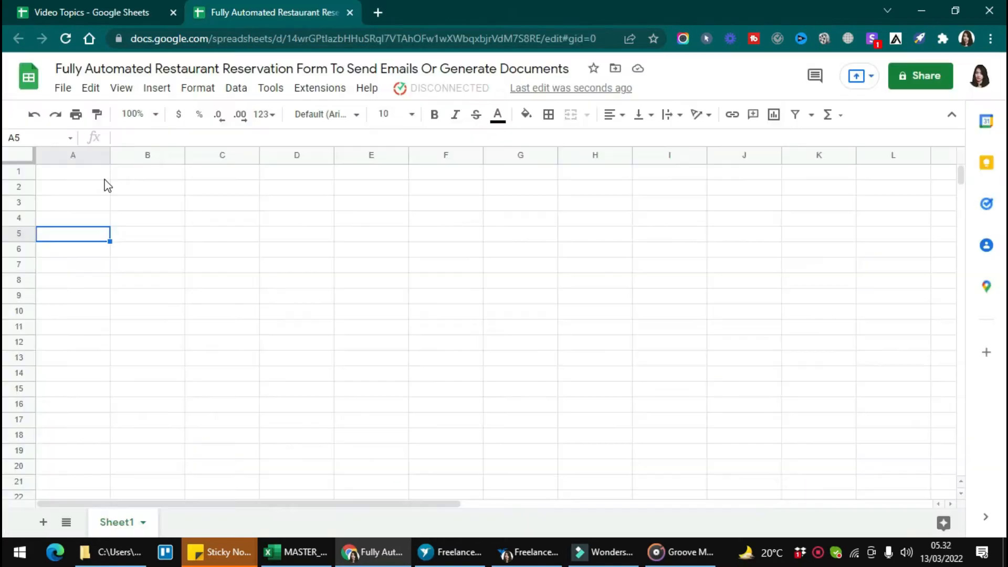
{"action": "left_click", "coordinate": [101, 179]}
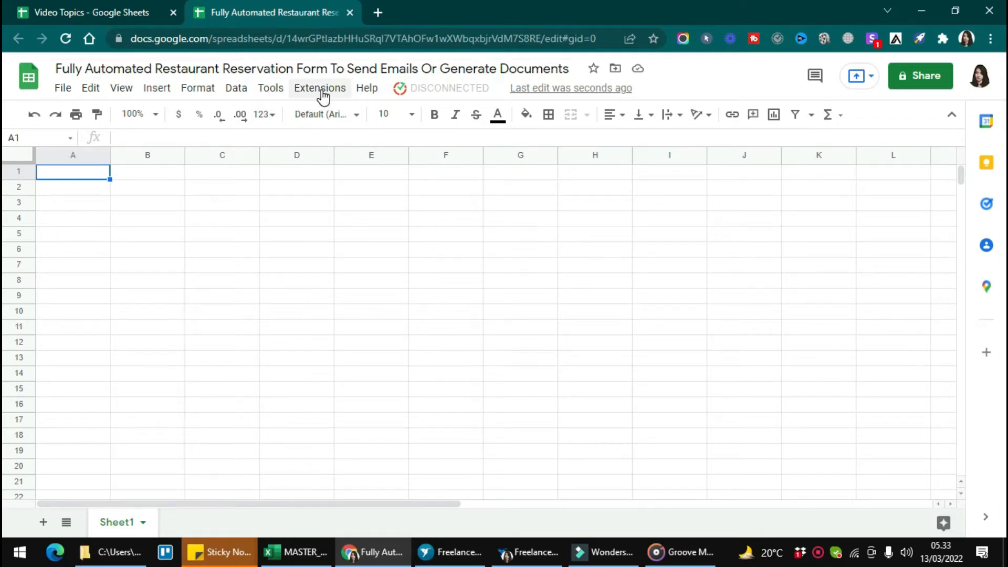
Search Kulfi Forms templates for 'restaurant re' and load the Restaurant Reservation Form template
{"action": "left_click", "coordinate": [321, 90]}
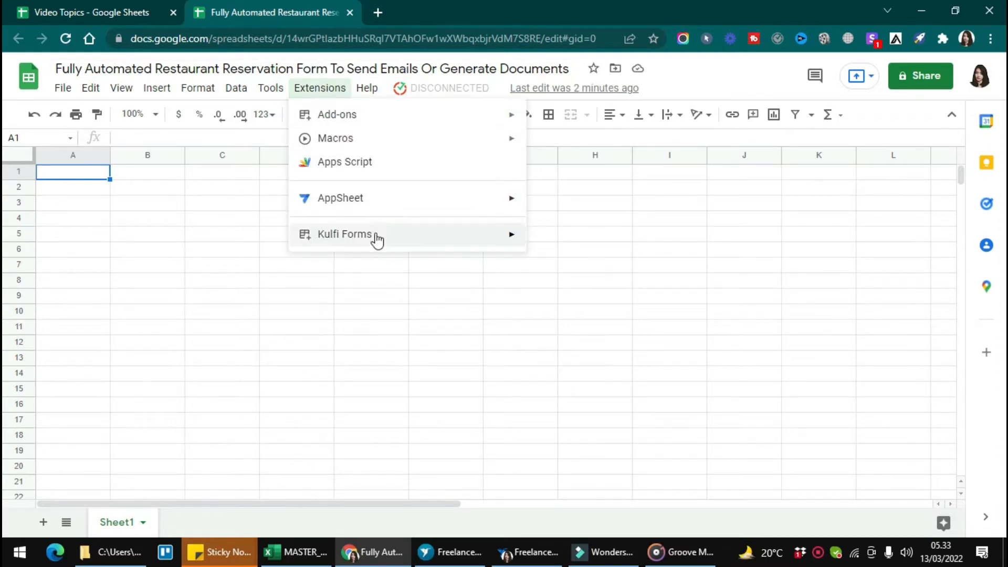
{"action": "mouse_move", "coordinate": [378, 245]}
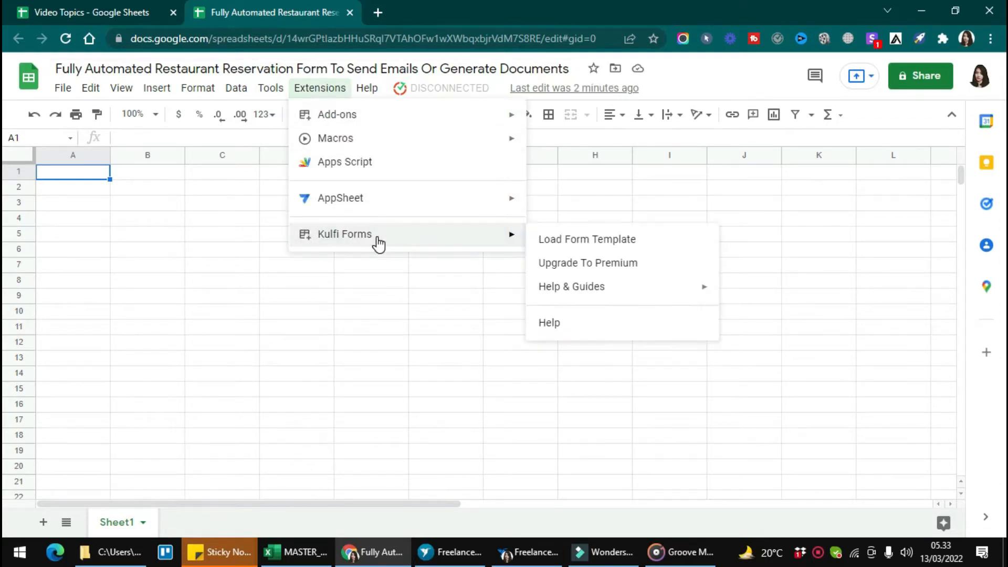
{"action": "left_click", "coordinate": [561, 240]}
{"action": "type", "text": "rest"}
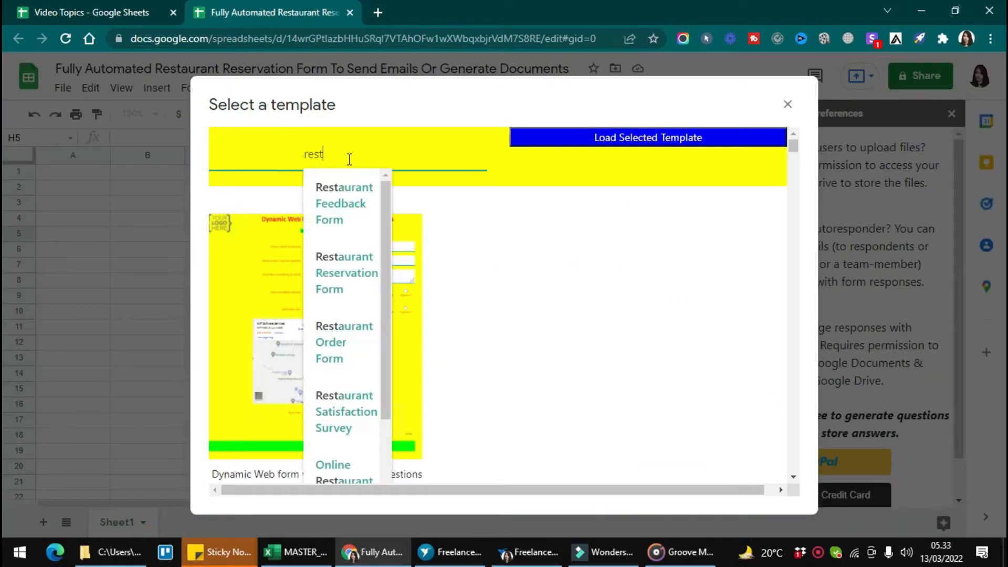
{"action": "type", "text": "auran"}
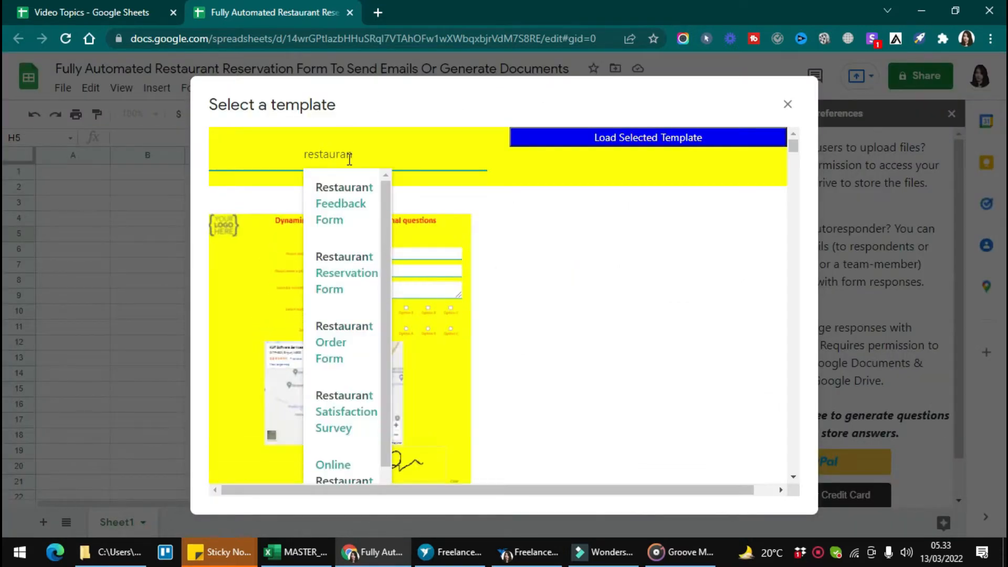
{"action": "type", "text": "t re"}
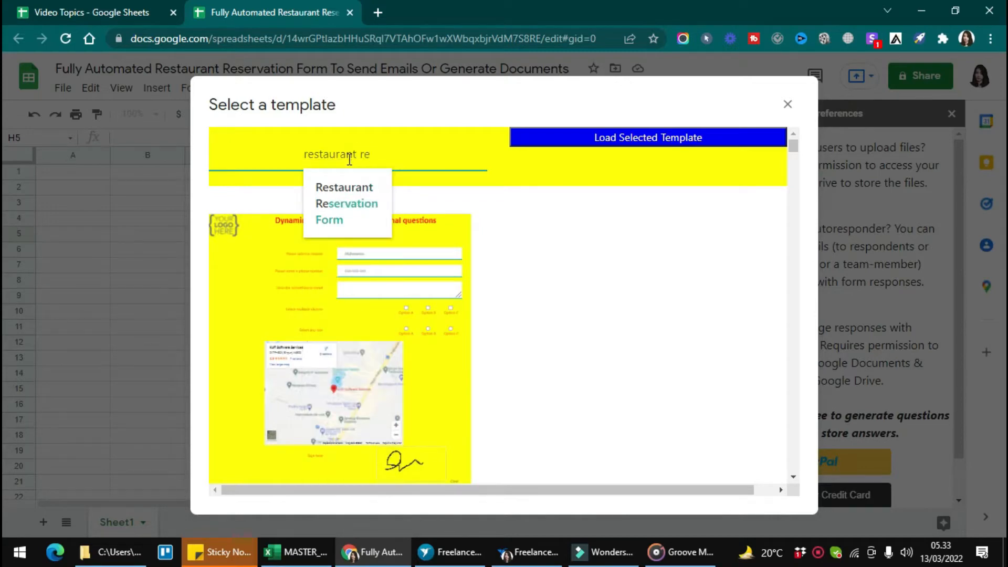
{"action": "left_click", "coordinate": [349, 205]}
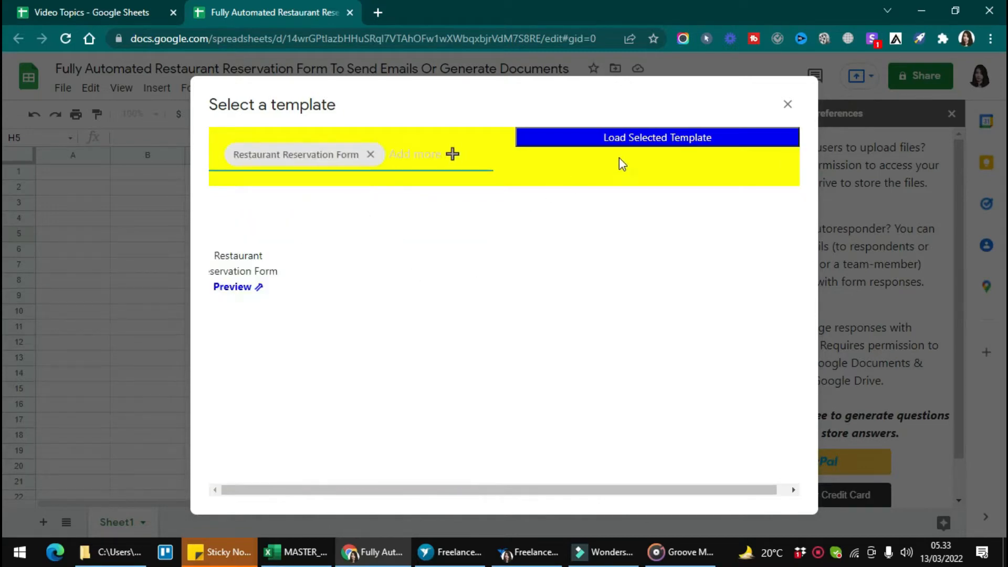
{"action": "left_click", "coordinate": [637, 147]}
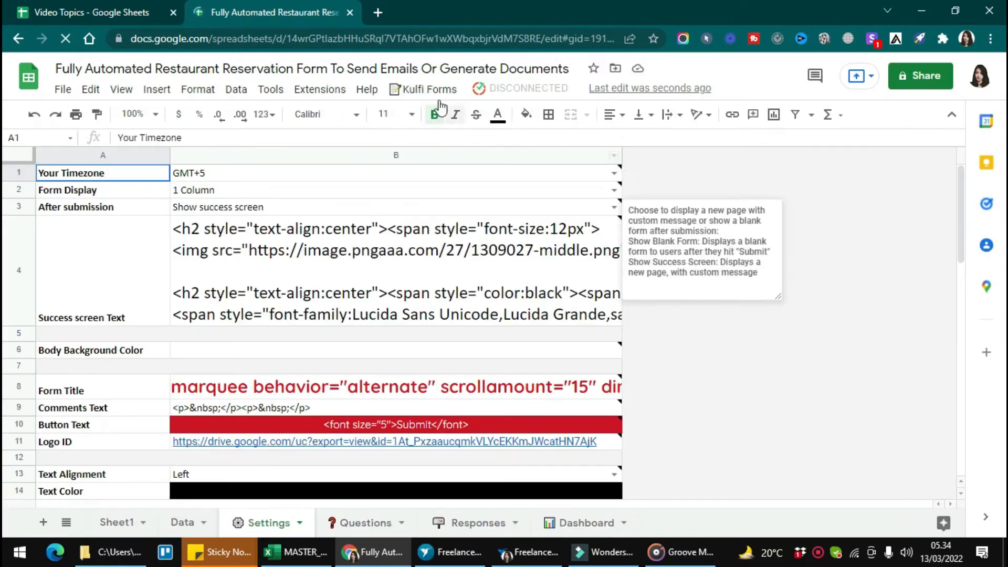
Request the Kulfi Forms web form link and authorize the form script for the account
{"action": "left_click", "coordinate": [436, 90]}
{"action": "left_click", "coordinate": [432, 117]}
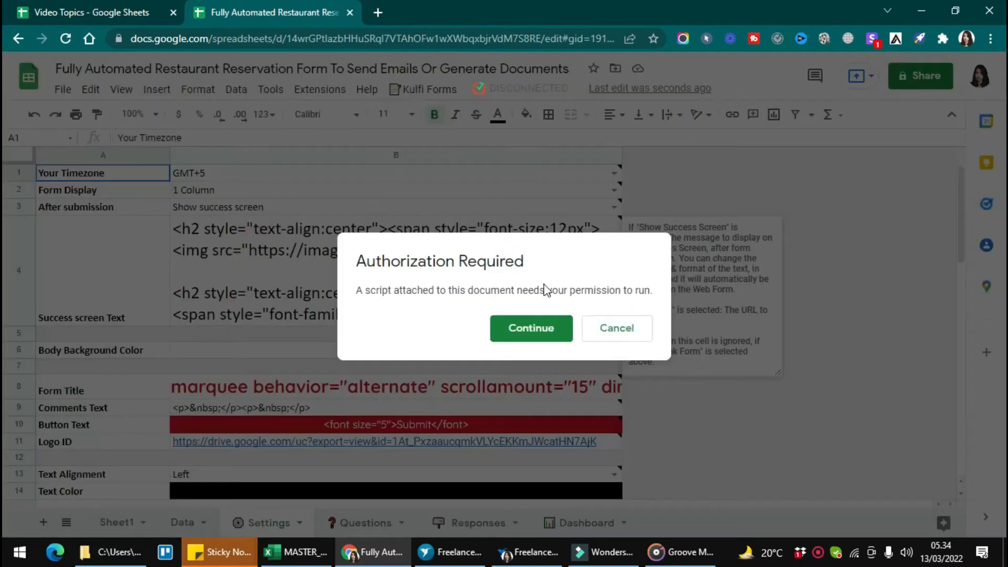
{"action": "left_click", "coordinate": [531, 328]}
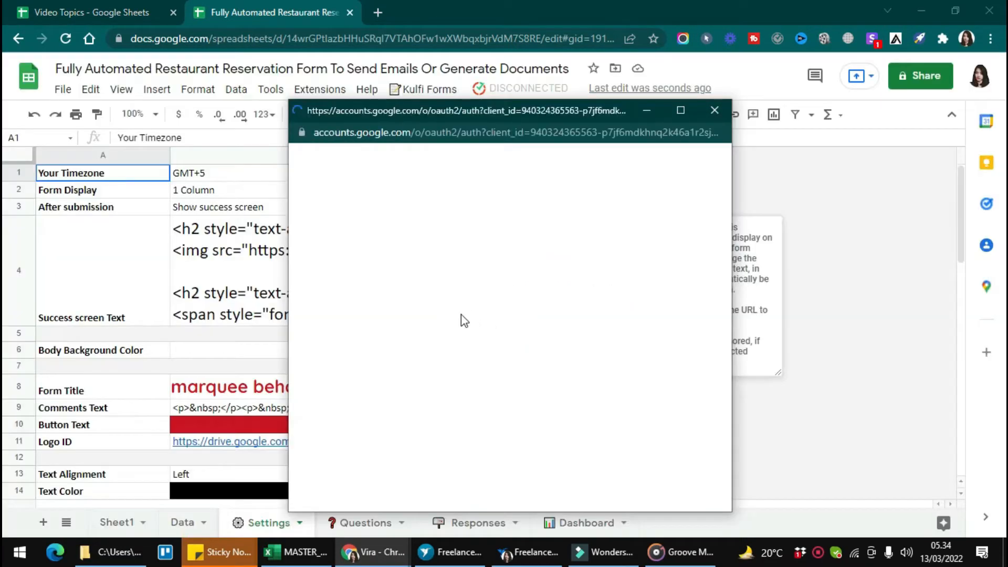
{"action": "left_click", "coordinate": [347, 307]}
{"action": "left_click", "coordinate": [325, 396]}
{"action": "scroll", "coordinate": [344, 409], "scroll_direction": "down", "scroll_amount": 2}
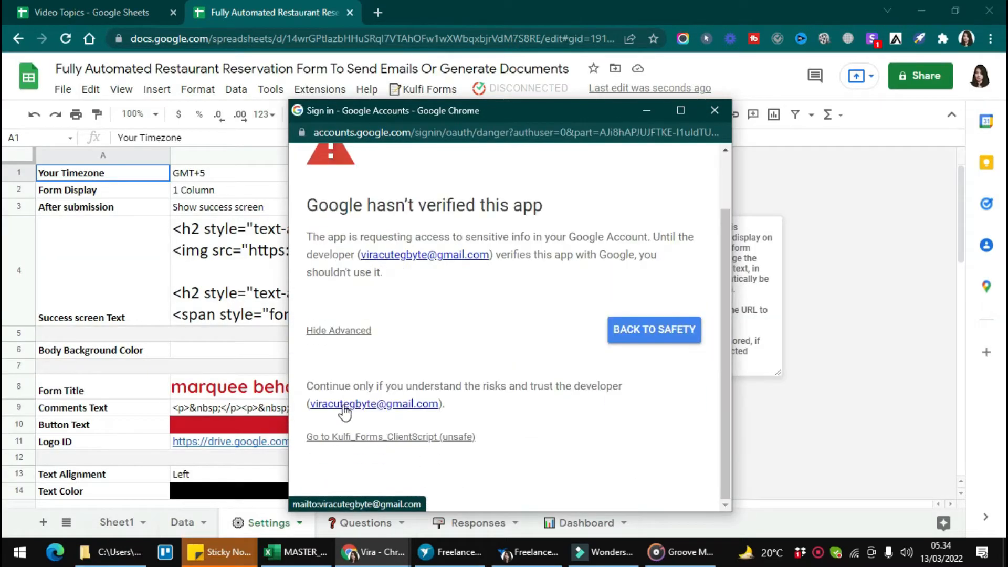
{"action": "scroll", "coordinate": [567, 439], "scroll_direction": "down", "scroll_amount": 3}
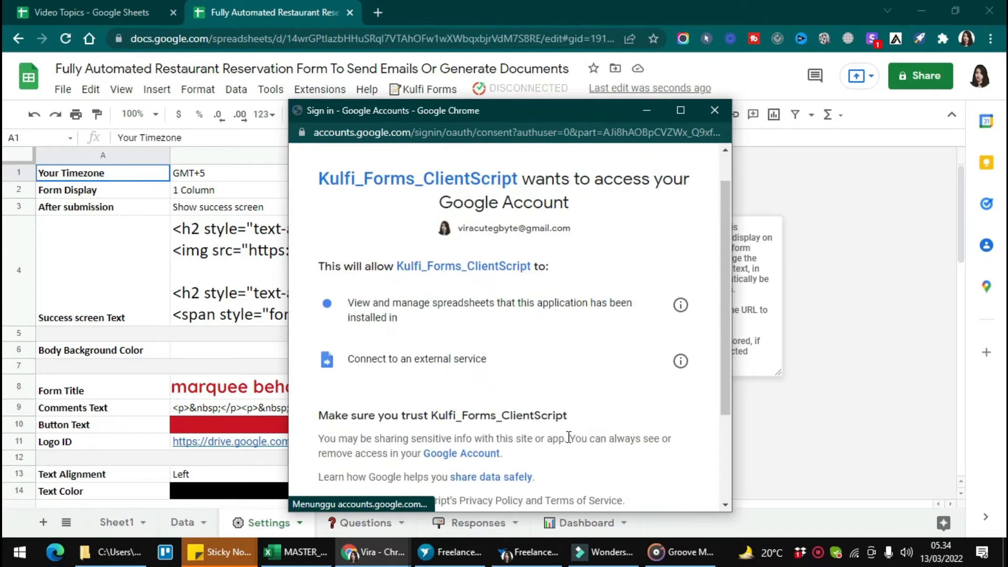
{"action": "left_click", "coordinate": [603, 420]}
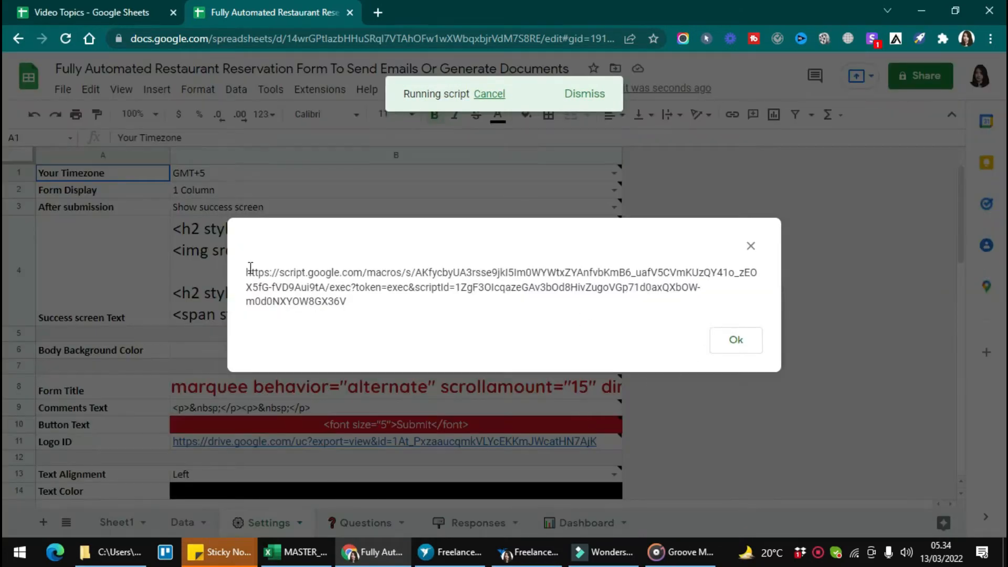
Copy the published script link and open the Restaurant Reservation form in a new tab
{"action": "left_click_drag", "start_coordinate": [250, 269], "coordinate": [426, 321]}
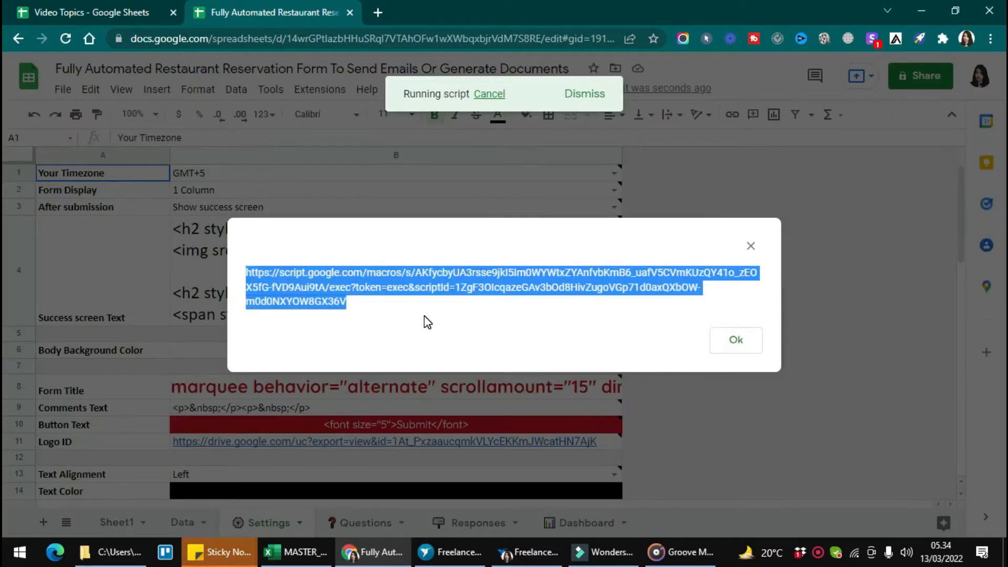
{"action": "key", "text": "ctrl+c"}
{"action": "key", "text": "ctrl+t"}
{"action": "key", "text": "ctrl+v"}
{"action": "key", "text": "Return"}
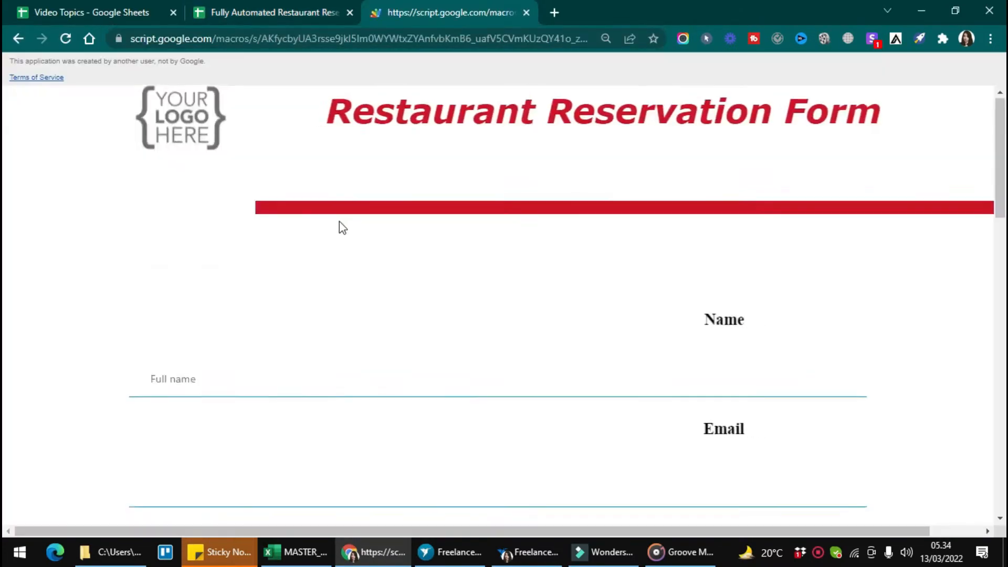
{"action": "scroll", "coordinate": [342, 227], "scroll_direction": "down", "scroll_amount": 10}
{"action": "scroll", "coordinate": [342, 227], "scroll_direction": "up", "scroll_amount": 10}
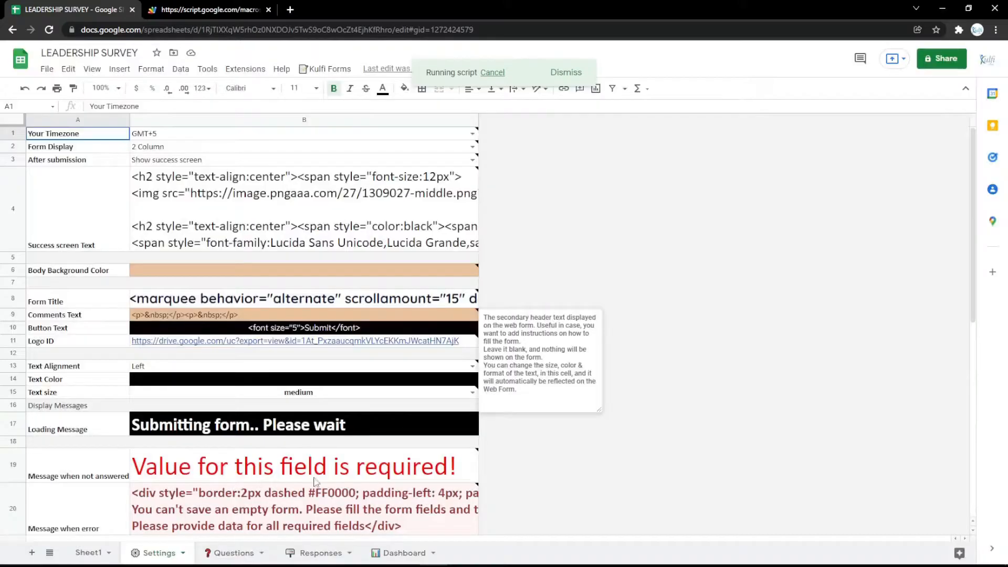
Insert a new row 3 on the Questions sheet as a Text question with Department's markup pasted into B3
{"action": "left_click", "coordinate": [227, 551]}
{"action": "right_click", "coordinate": [16, 186]}
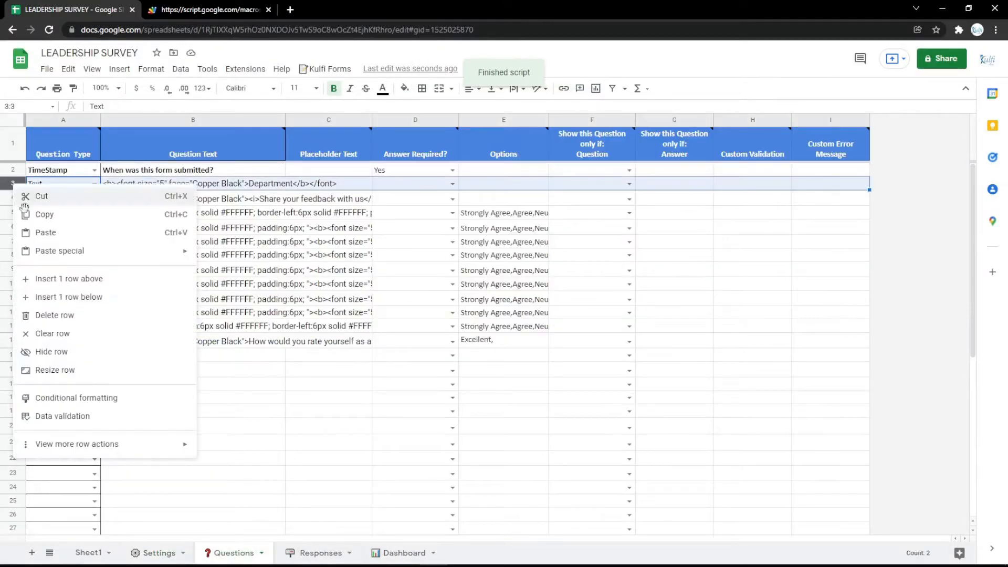
{"action": "left_click", "coordinate": [63, 278]}
{"action": "left_click", "coordinate": [94, 183]}
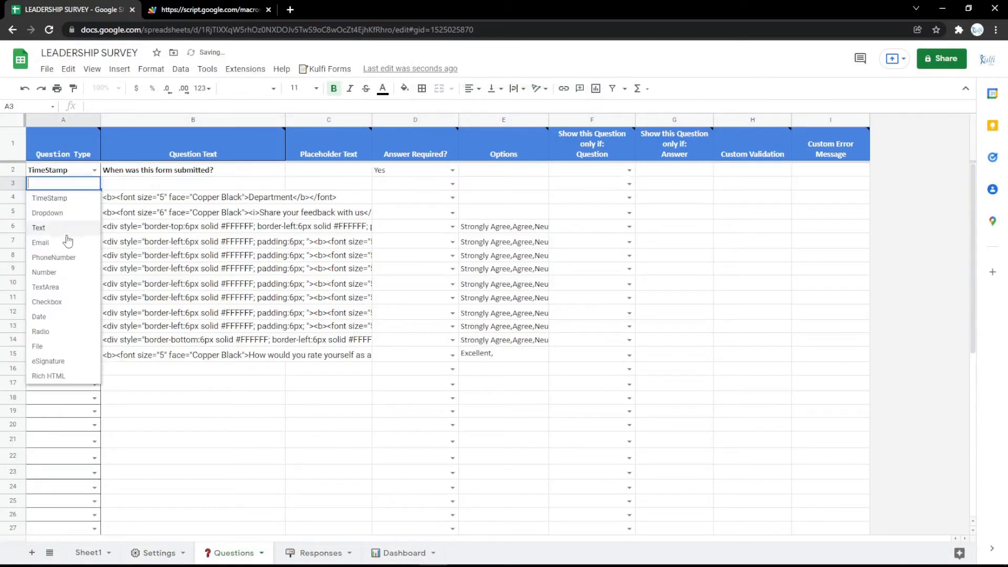
{"action": "left_click", "coordinate": [65, 228]}
{"action": "left_click", "coordinate": [171, 201]}
{"action": "left_click", "coordinate": [171, 188]}
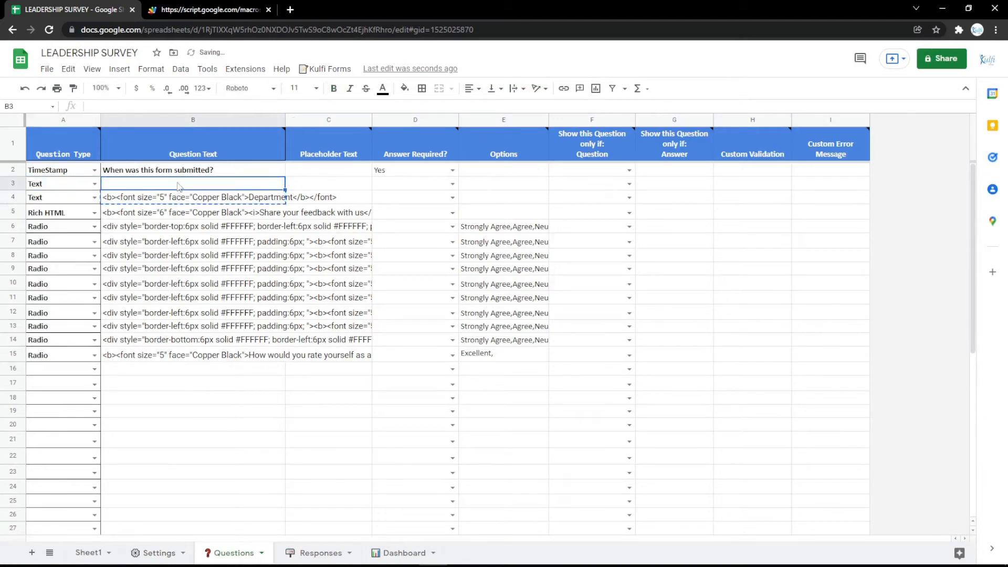
{"action": "key", "text": "ctrl+v"}
Label the new question 'Name' and preview it on the refreshed live form
{"action": "double_click", "coordinate": [263, 183]}
{"action": "type", "text": "Na"}
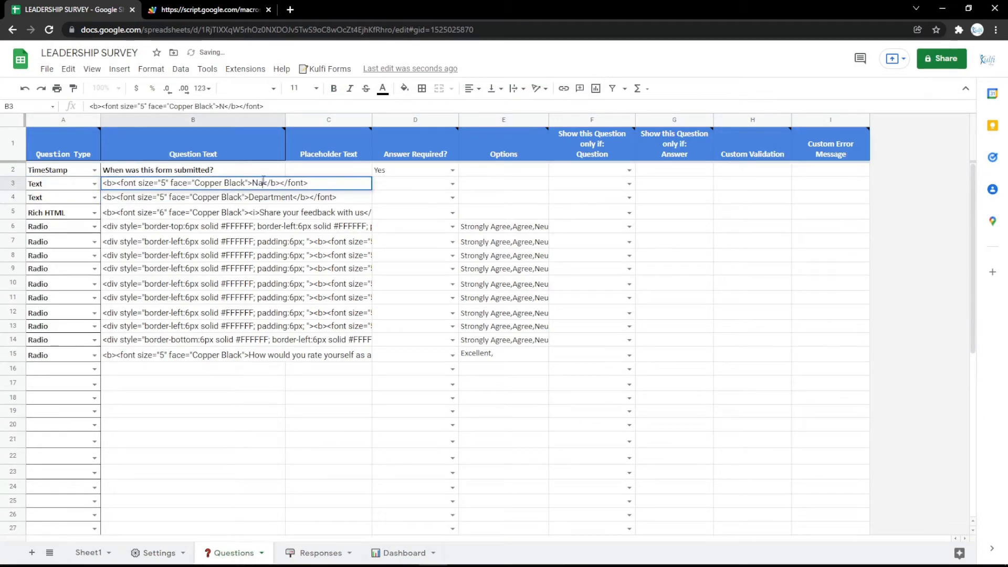
{"action": "type", "text": "me"}
{"action": "key", "text": "Return"}
{"action": "left_click", "coordinate": [210, 10]}
{"action": "key", "text": "F5"}
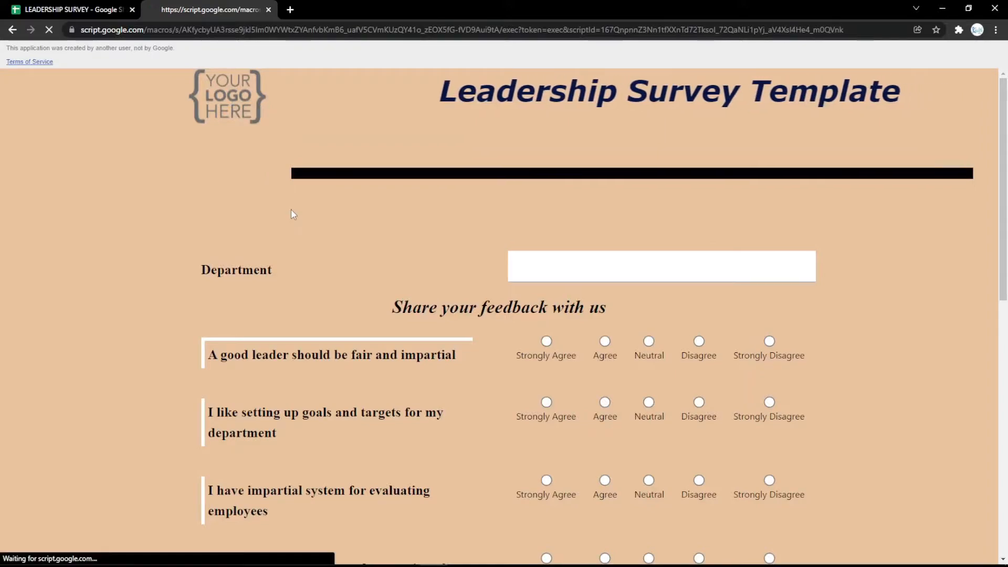
{"action": "left_click", "coordinate": [73, 9]}
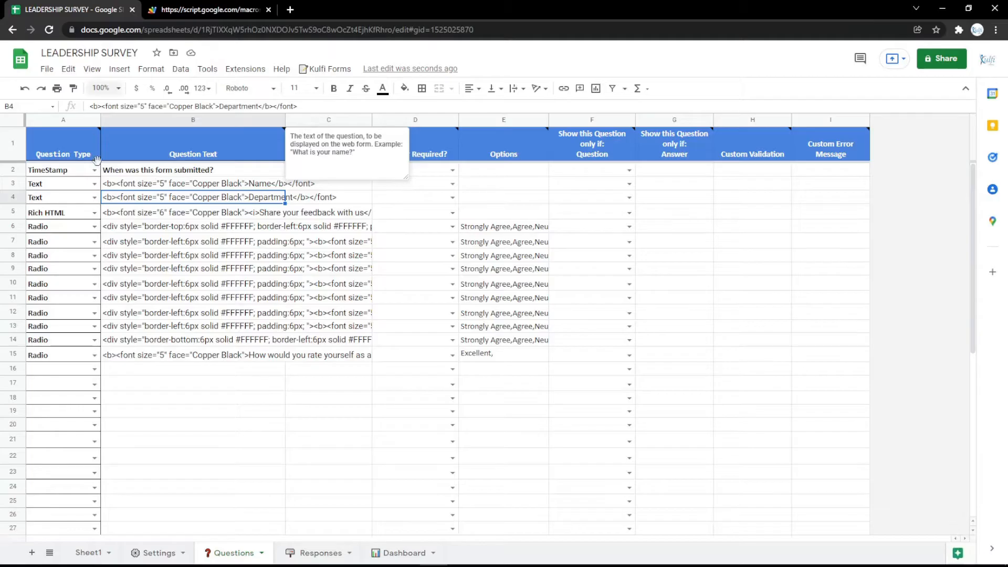
Change row 3 to an Email question and check it on the live form
{"action": "left_click", "coordinate": [95, 184]}
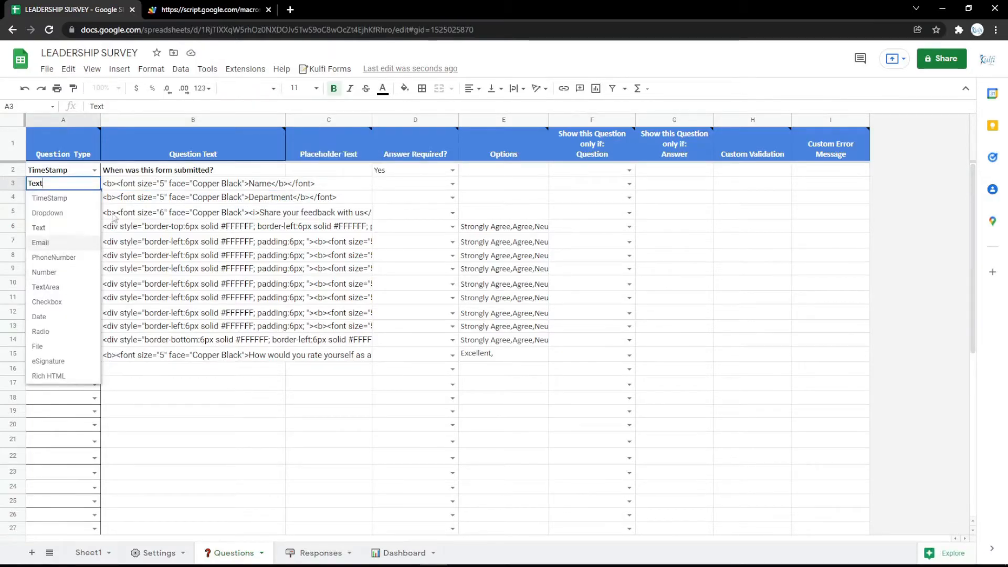
{"action": "left_click", "coordinate": [48, 226]}
{"action": "double_click", "coordinate": [239, 187]}
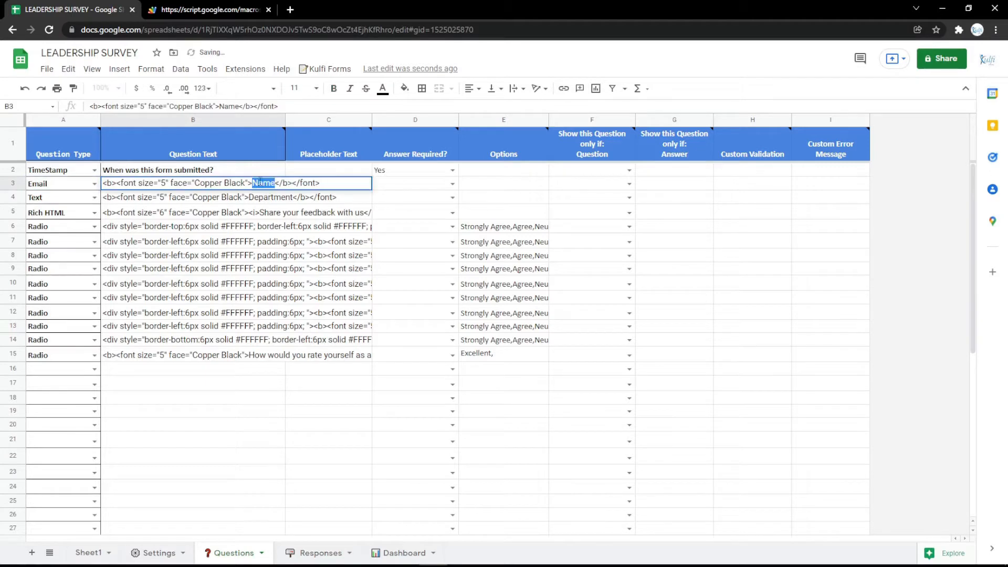
{"action": "key", "text": "Return"}
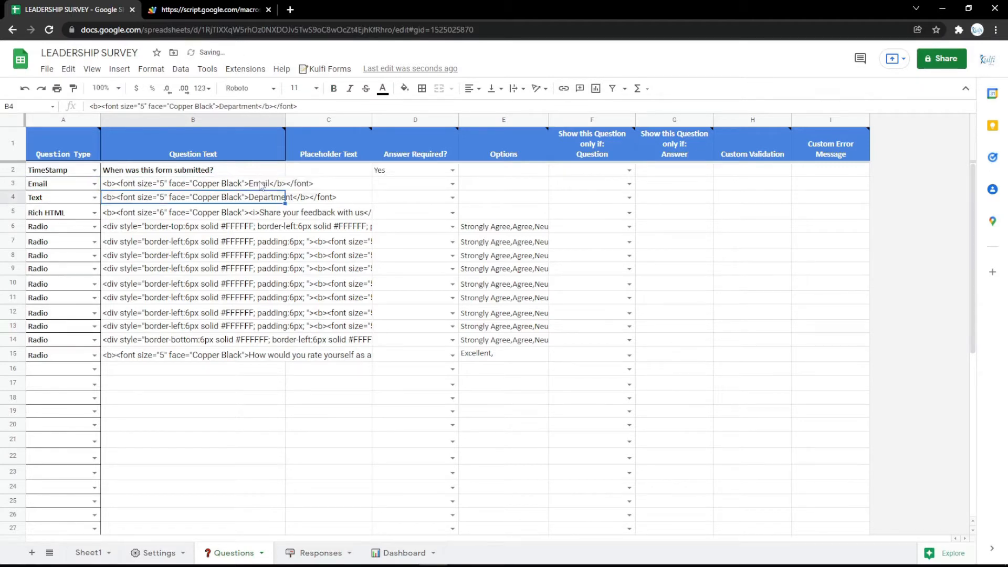
{"action": "left_click", "coordinate": [210, 10]}
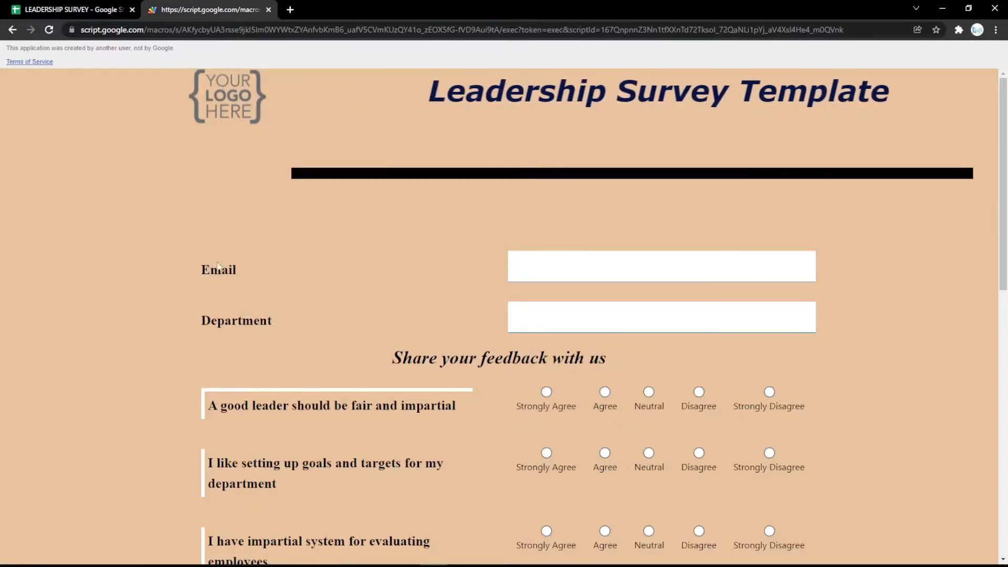
{"action": "left_click", "coordinate": [90, 9]}
Change row 3 to a PhoneNumber question labelled 'Phone Number' and preview it
{"action": "left_click", "coordinate": [95, 183]}
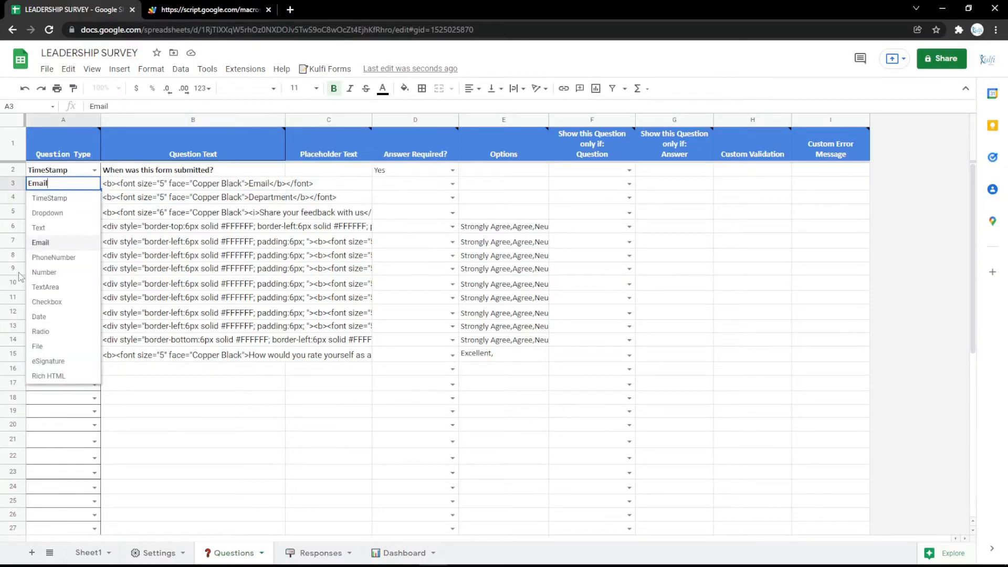
{"action": "left_click", "coordinate": [63, 255]}
{"action": "double_click", "coordinate": [266, 183]}
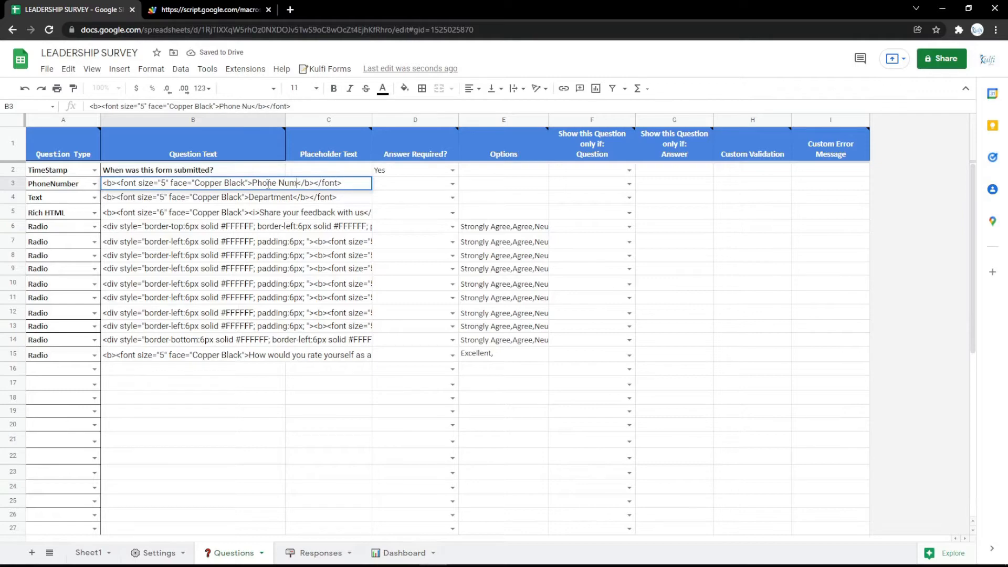
{"action": "type", "text": "Phone Number"}
{"action": "key", "text": "Return"}
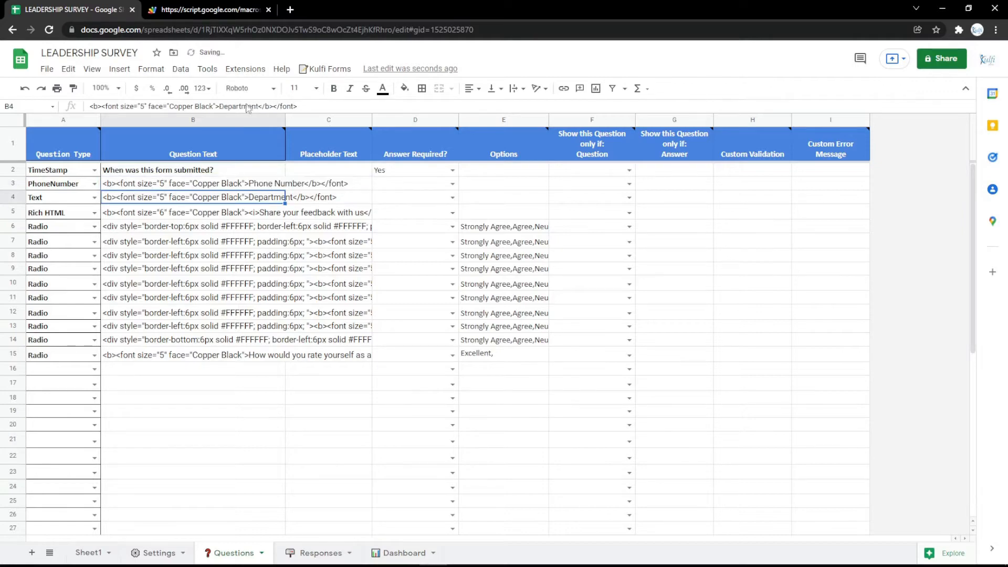
{"action": "left_click", "coordinate": [207, 10]}
{"action": "key", "text": "F5"}
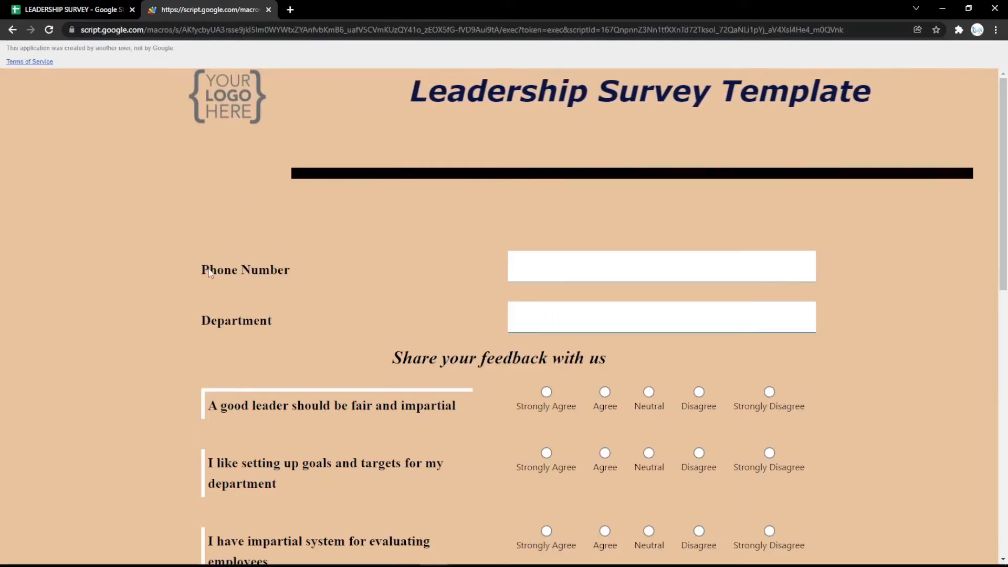
{"action": "left_click", "coordinate": [48, 9]}
Turn row 3 into a TextArea question labelled 'Address' and view it on the form
{"action": "left_click", "coordinate": [94, 183]}
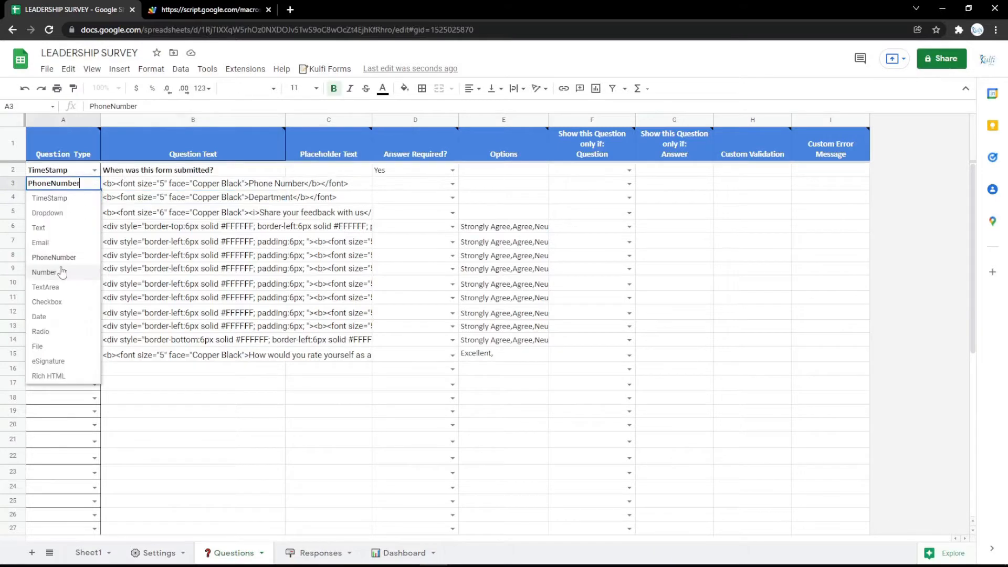
{"action": "left_click", "coordinate": [62, 273]}
{"action": "left_click", "coordinate": [94, 184]}
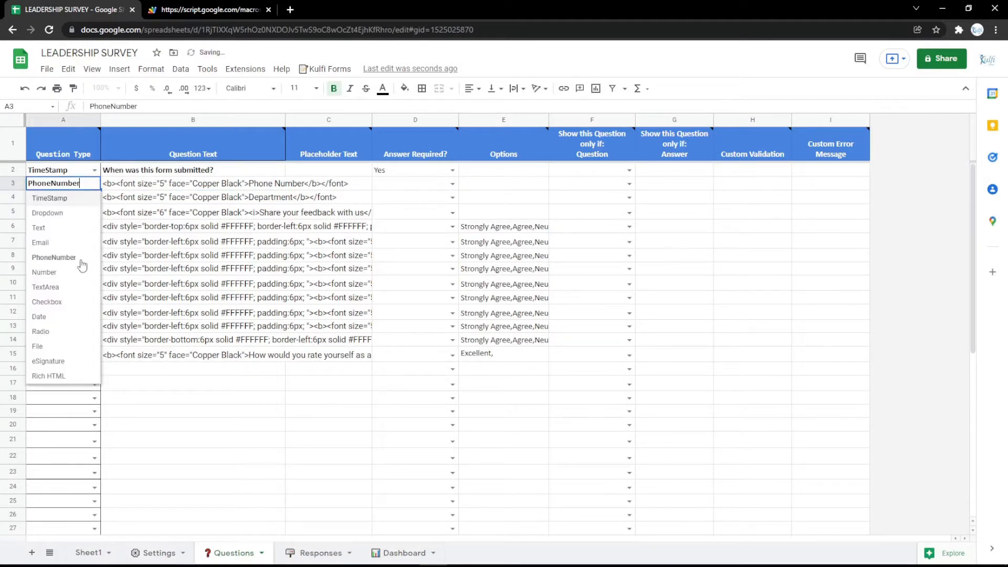
{"action": "left_click", "coordinate": [78, 287]}
{"action": "left_click", "coordinate": [198, 188]}
{"action": "double_click", "coordinate": [257, 182]}
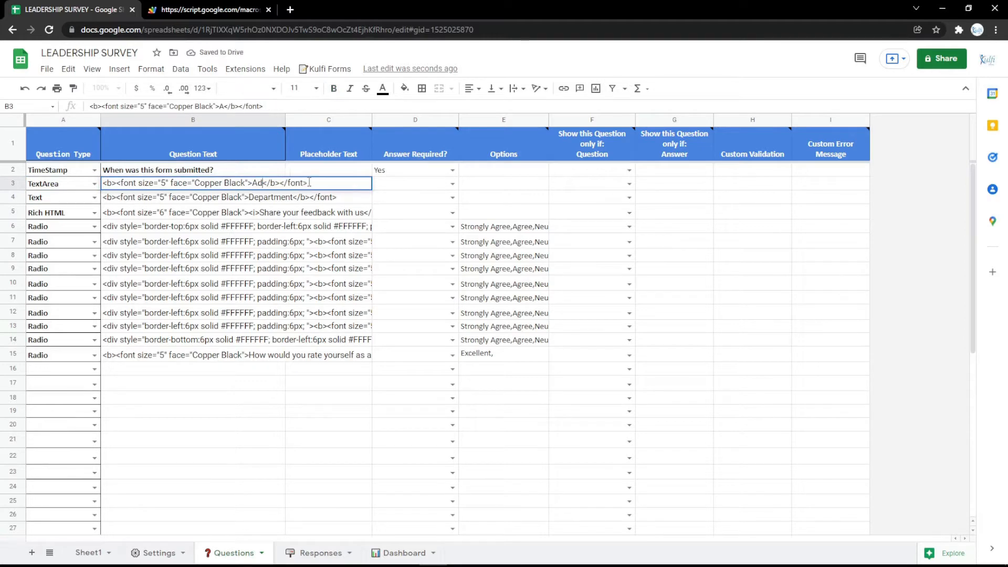
{"action": "key", "text": "Return"}
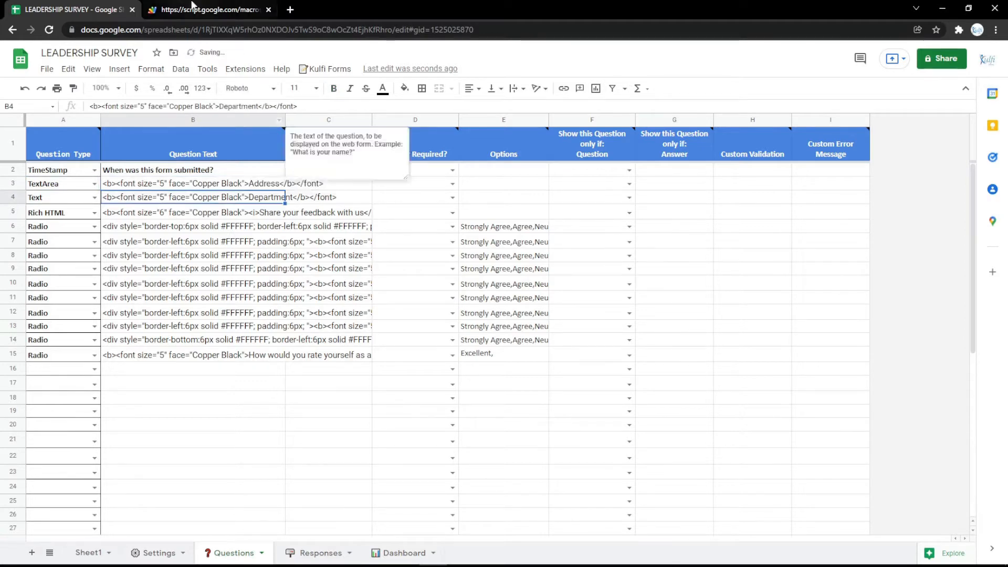
{"action": "key", "text": "ctrl+Tab"}
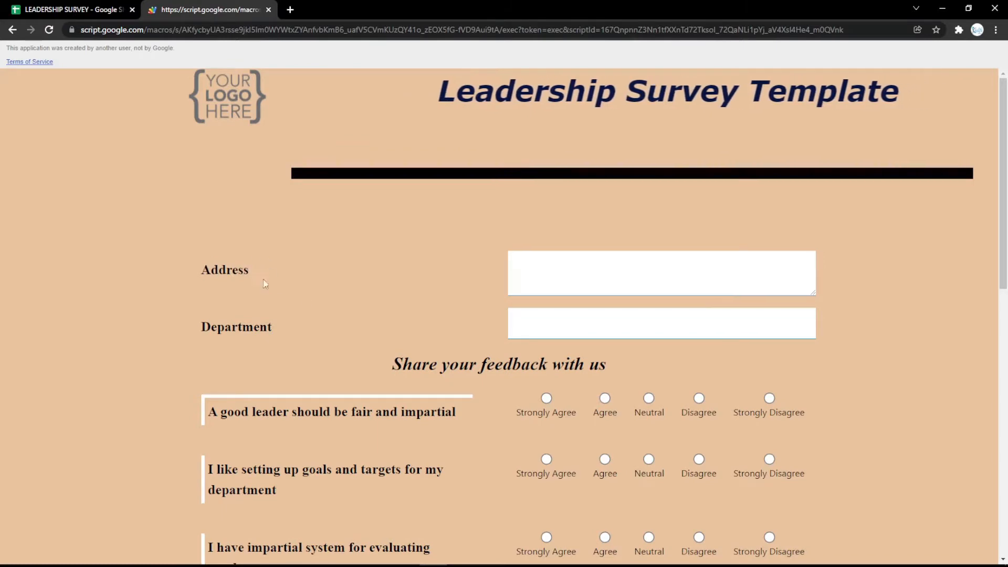
{"action": "left_click", "coordinate": [61, 7]}
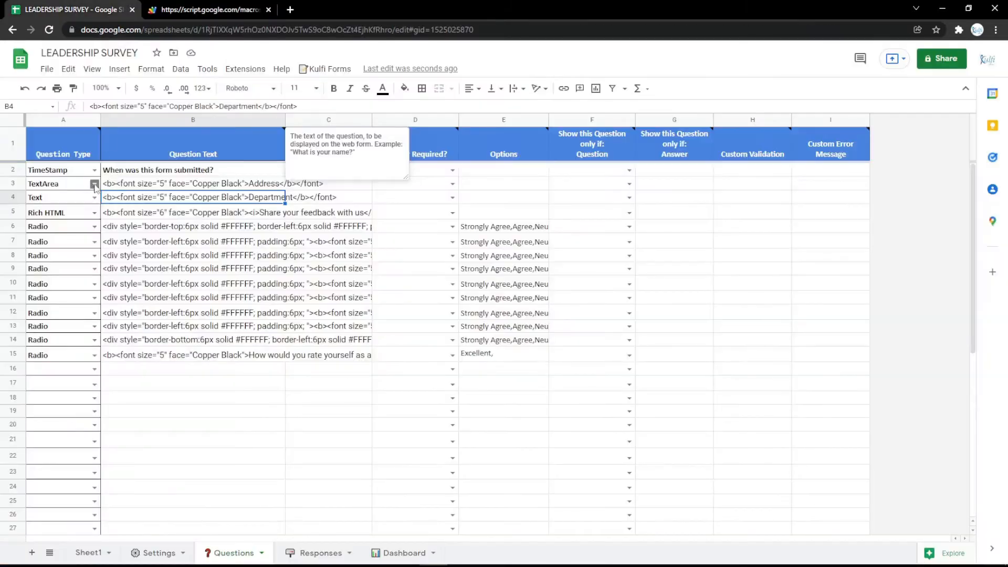
{"action": "left_click", "coordinate": [94, 185]}
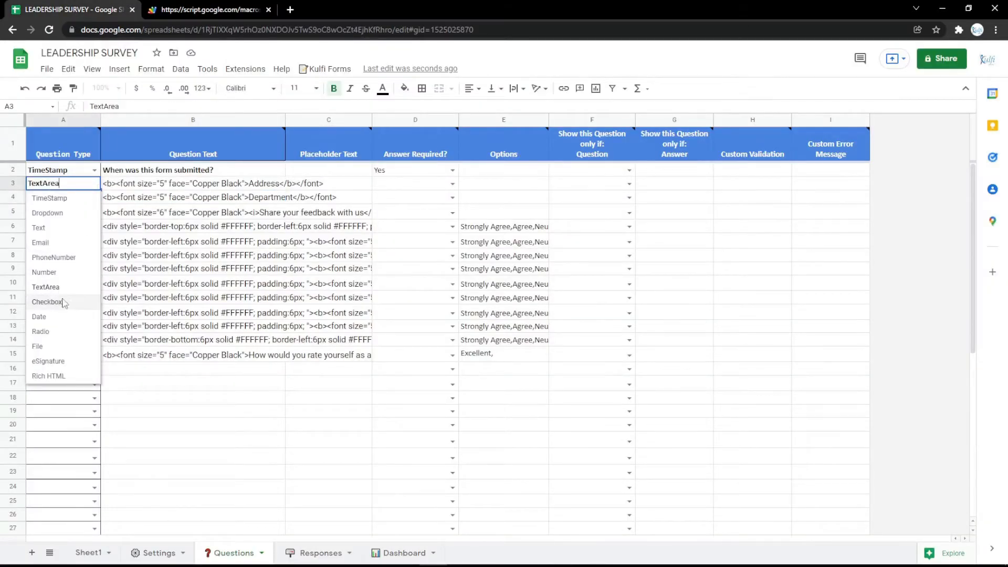
Try row 3 as Checkbox, then Date, and test the date picker on the live form
{"action": "left_click", "coordinate": [48, 302]}
{"action": "left_click", "coordinate": [95, 183]}
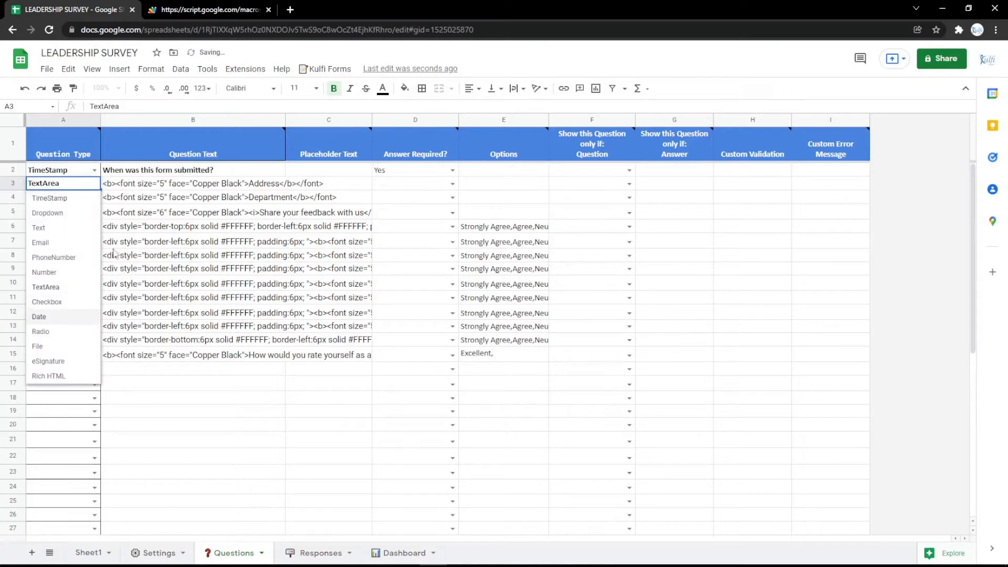
{"action": "left_click", "coordinate": [38, 317]}
{"action": "double_click", "coordinate": [261, 183]}
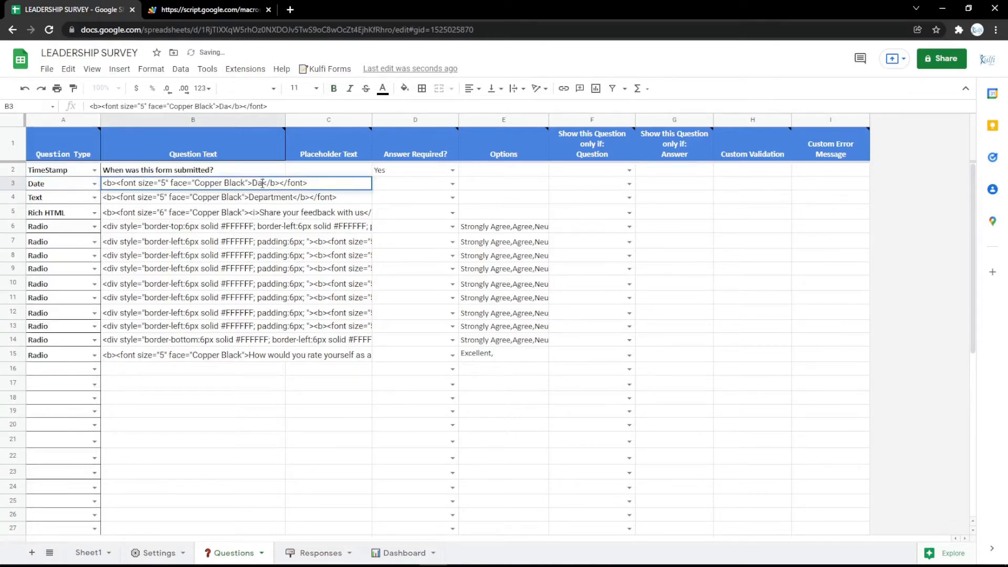
{"action": "key", "text": "ctrl+Tab"}
{"action": "key", "text": "F5"}
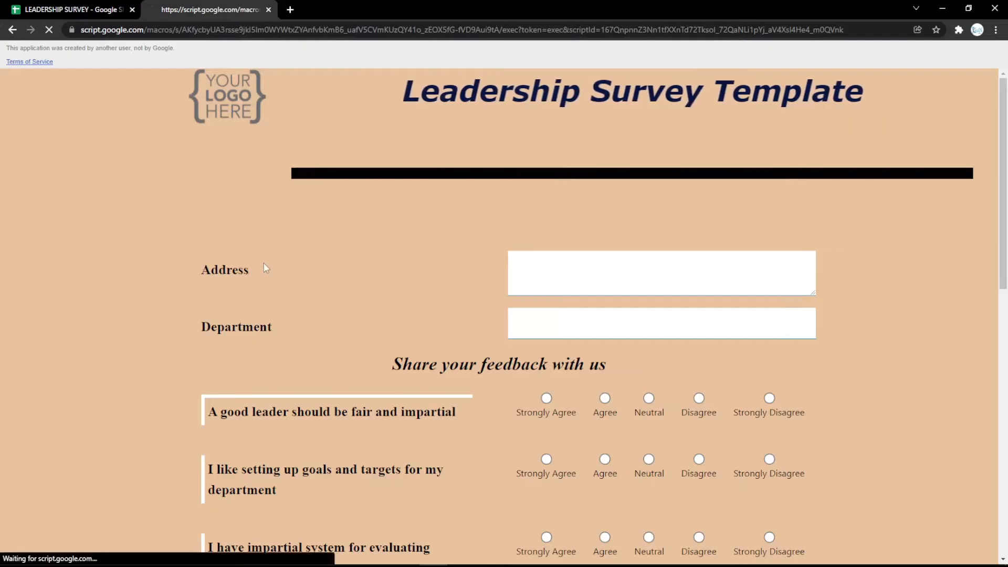
{"action": "left_click", "coordinate": [790, 267]}
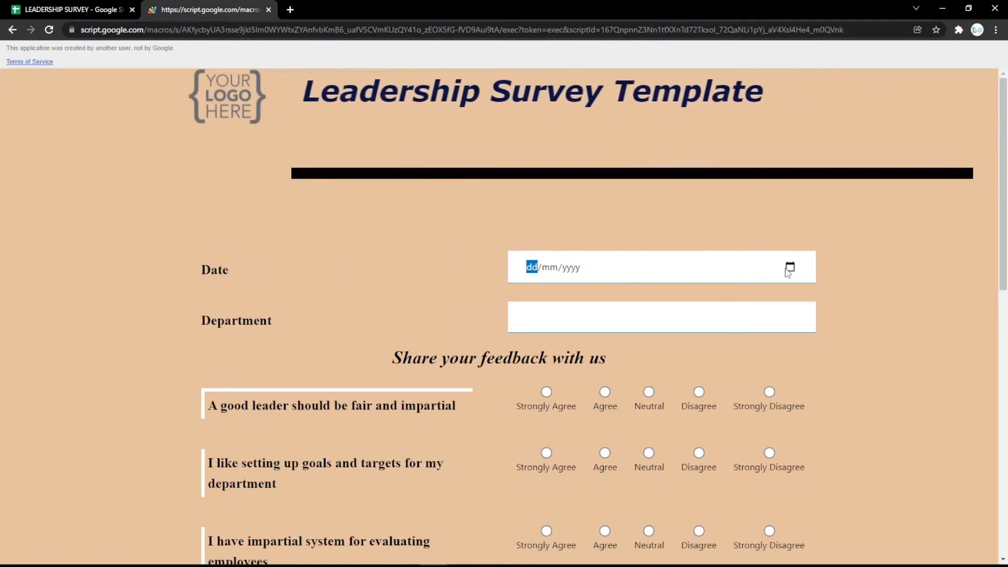
{"action": "left_click", "coordinate": [55, 12]}
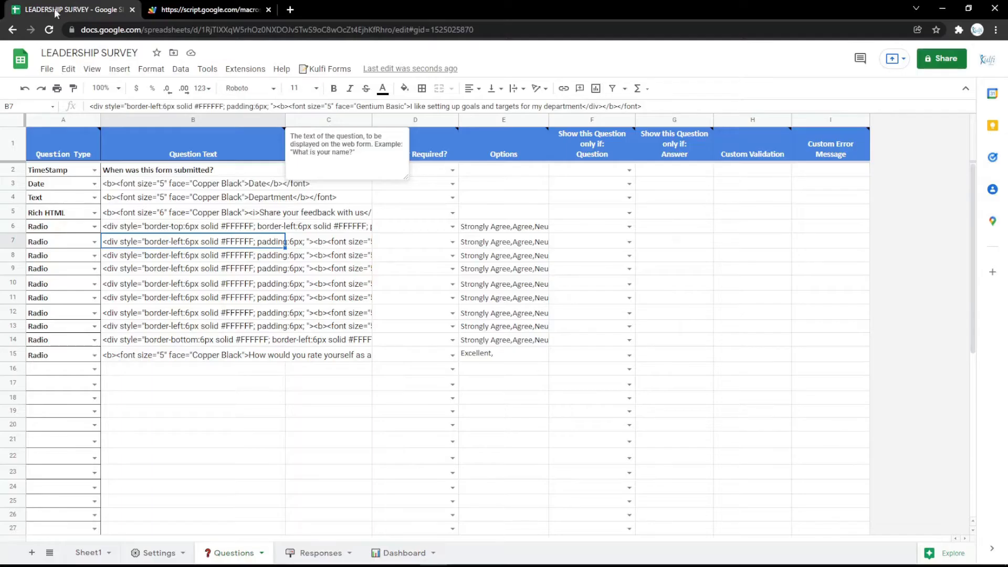
Make row 3 a Radio question 'Gender' with options 'Male, Female'
{"action": "left_click", "coordinate": [94, 184]}
{"action": "left_click", "coordinate": [53, 318]}
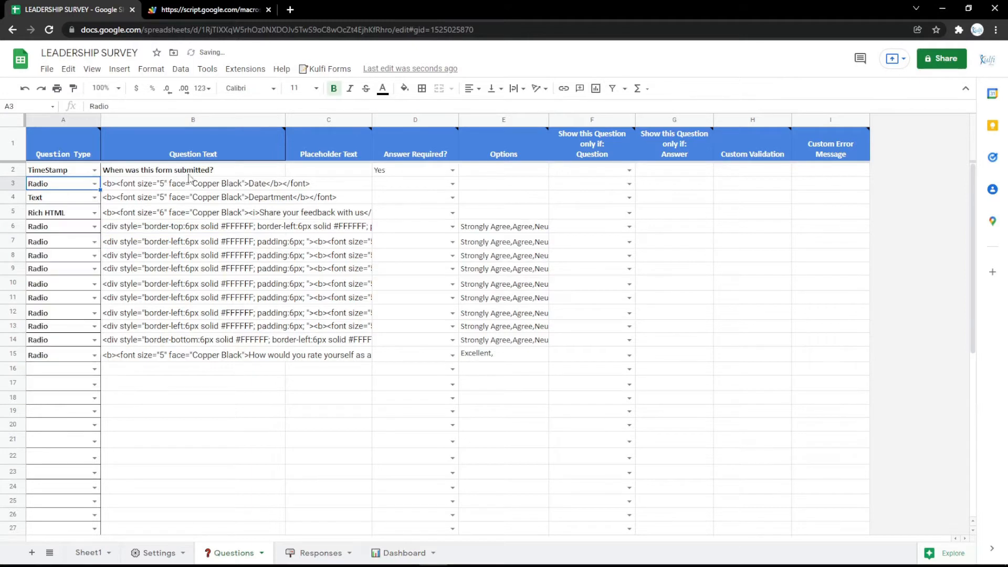
{"action": "left_click", "coordinate": [248, 181]}
{"action": "double_click", "coordinate": [253, 183]}
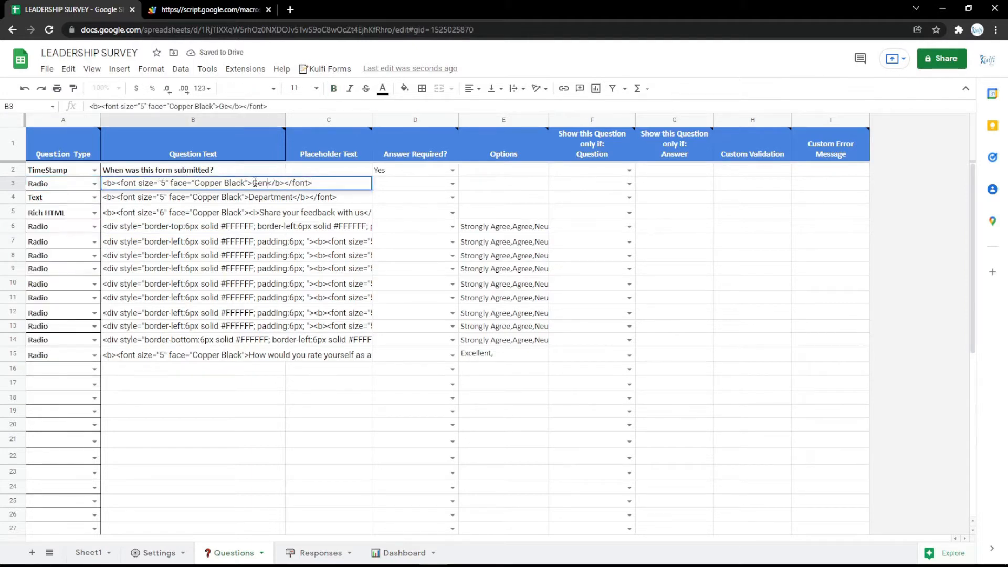
{"action": "key", "text": "Return"}
{"action": "left_click", "coordinate": [469, 186]}
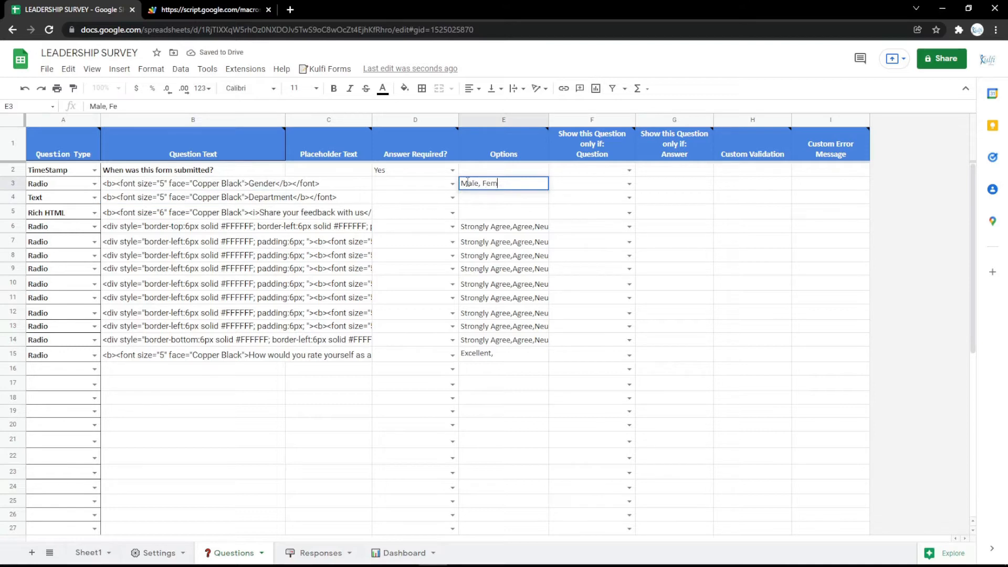
{"action": "type", "text": "Male, Female"}
{"action": "key", "text": "Return"}
Reload the live survey form to confirm the Gender question appears
{"action": "left_click", "coordinate": [190, 6]}
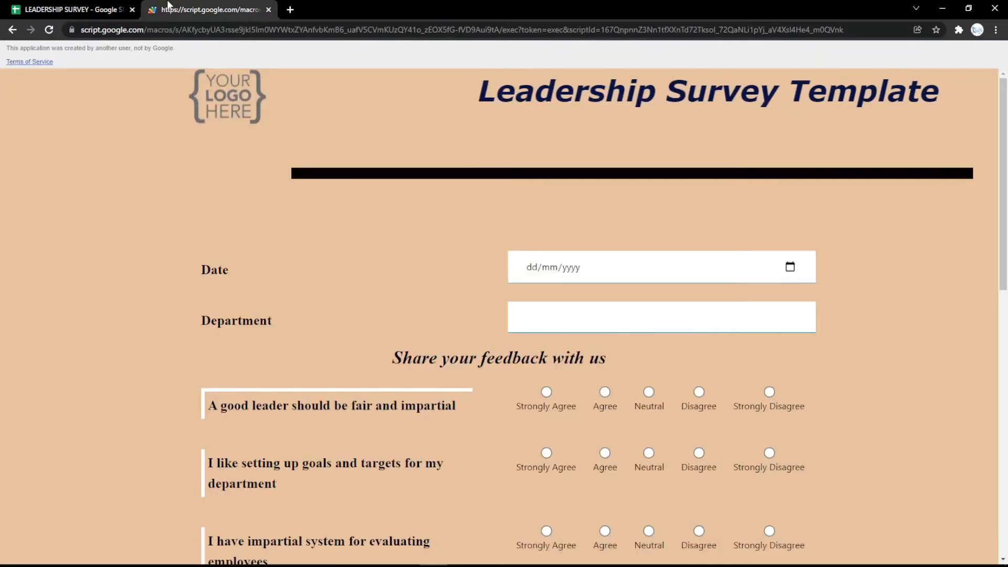
{"action": "key", "text": "F5"}
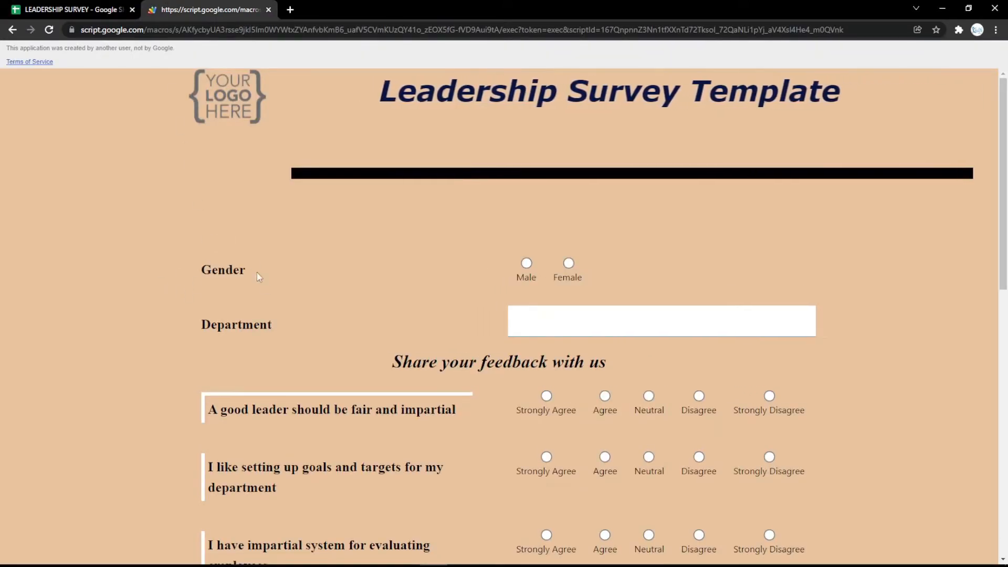
{"action": "left_click", "coordinate": [62, 5]}
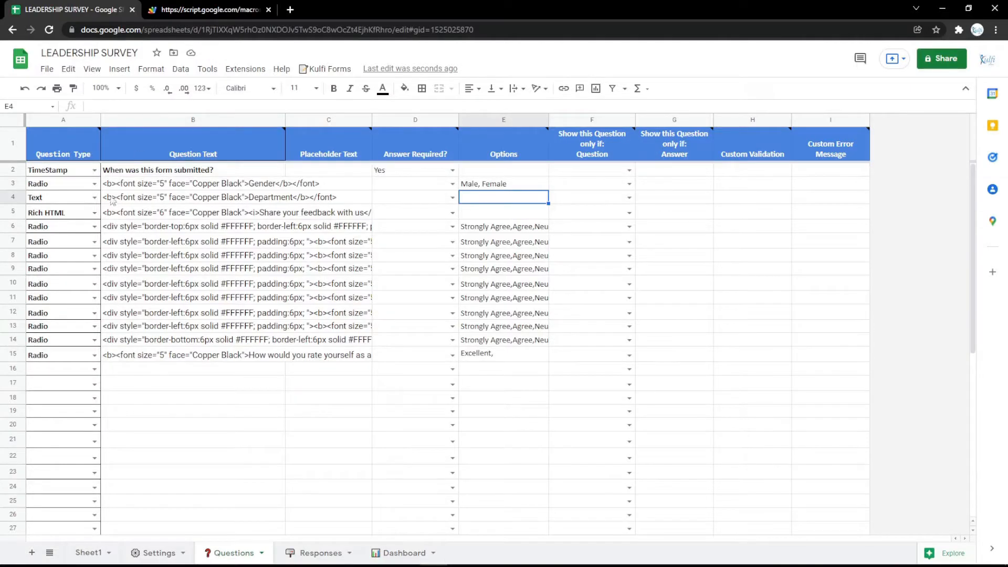
Make row 3 a File question labelled 'File' and clear its options cell
{"action": "left_click", "coordinate": [94, 183]}
{"action": "left_click", "coordinate": [61, 342]}
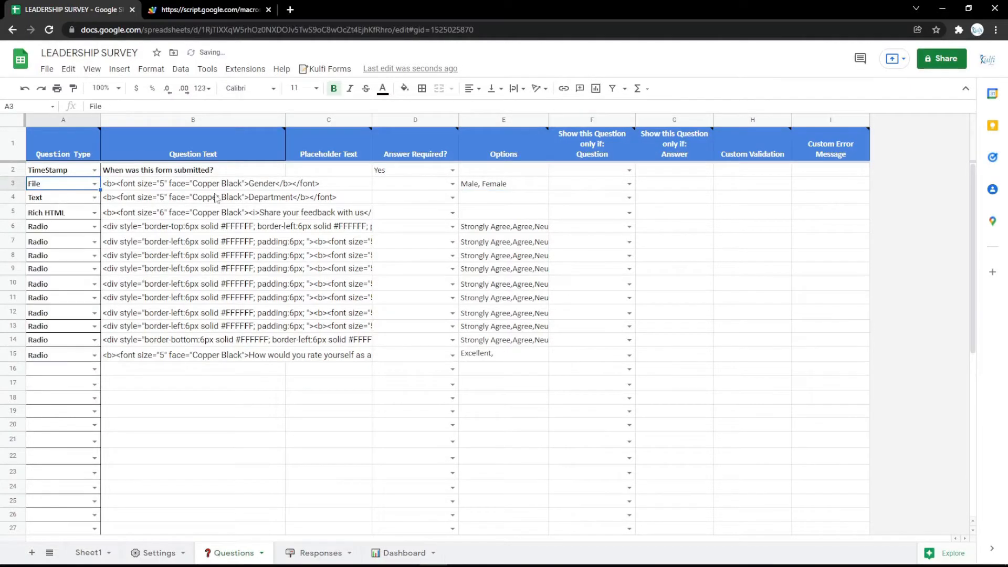
{"action": "double_click", "coordinate": [267, 183]}
{"action": "type", "text": "Fi"}
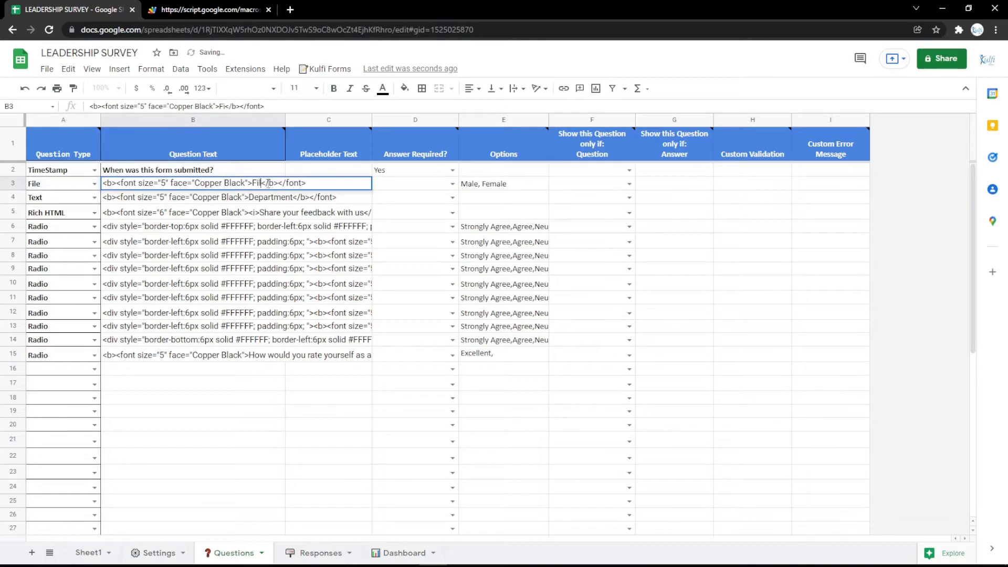
{"action": "type", "text": "le"}
{"action": "key", "text": "Return"}
{"action": "left_click", "coordinate": [484, 185]}
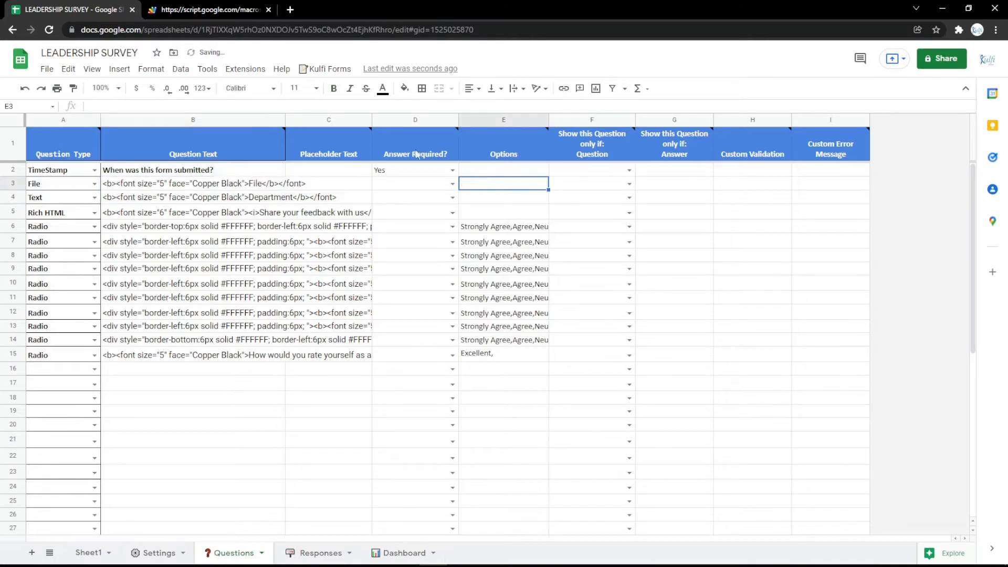
Test the File question on the live form by uploading the Identity file
{"action": "left_click", "coordinate": [212, 8]}
{"action": "key", "text": "F5"}
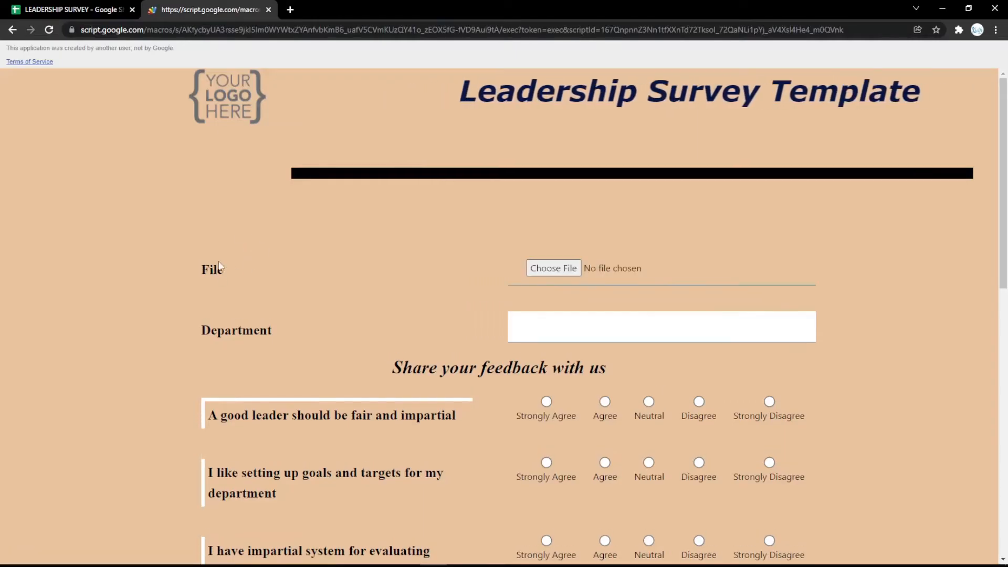
{"action": "left_click", "coordinate": [554, 268]}
{"action": "left_click", "coordinate": [134, 115]}
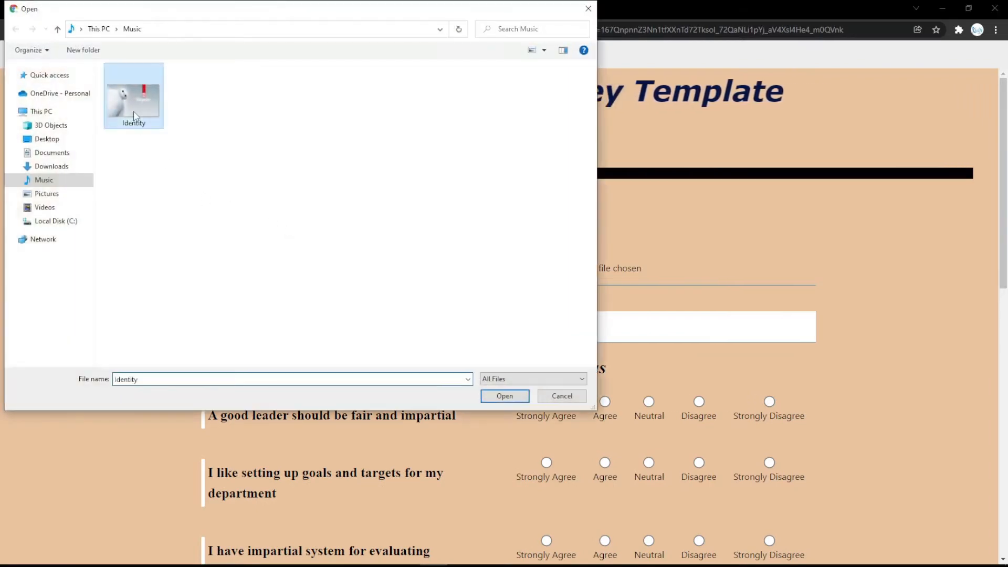
{"action": "double_click", "coordinate": [135, 115]}
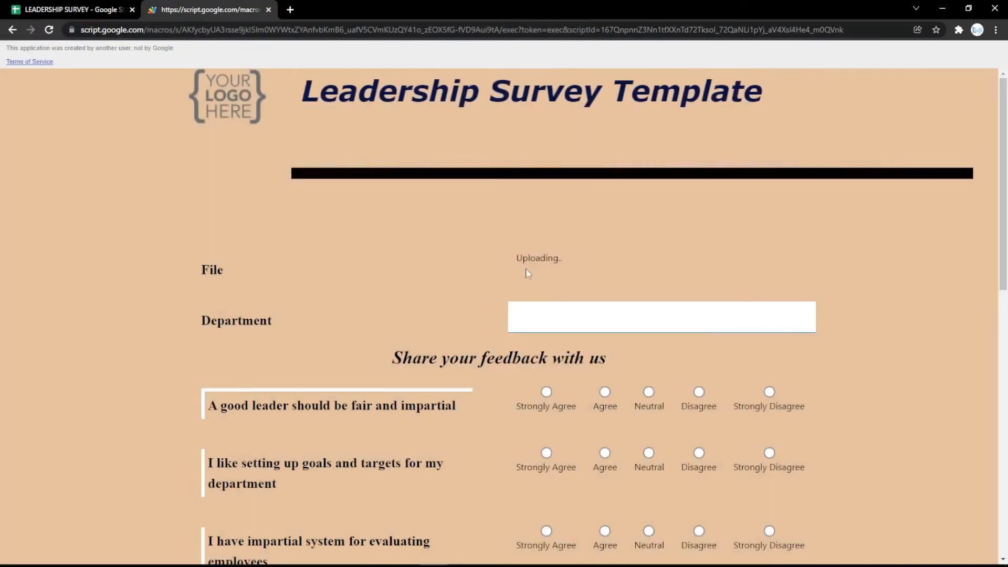
Change row 3 to an eSignature question labelled 'Signature'
{"action": "left_click", "coordinate": [73, 9]}
{"action": "double_click", "coordinate": [90, 184]}
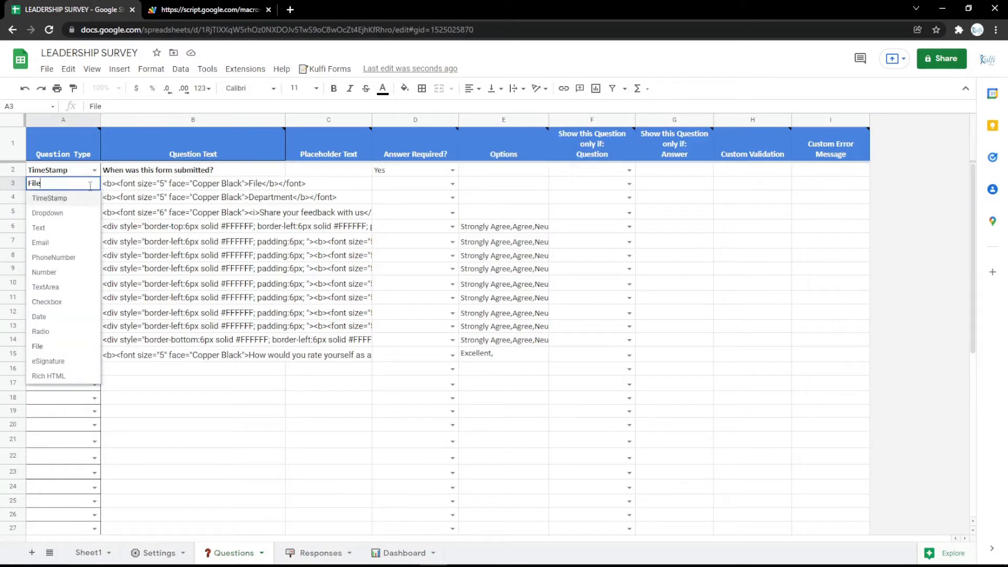
{"action": "left_click", "coordinate": [58, 361]}
{"action": "double_click", "coordinate": [257, 178]}
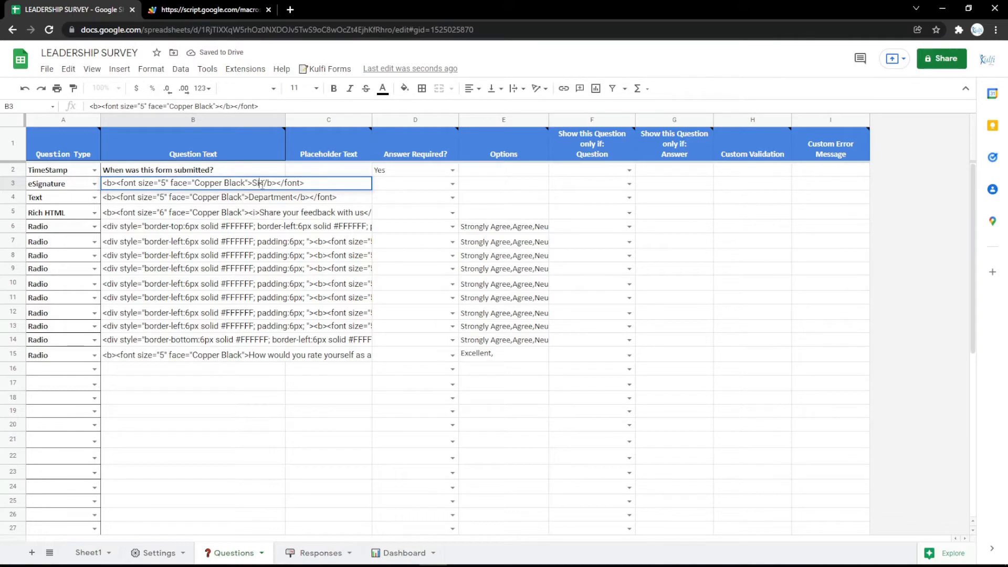
{"action": "type", "text": "Signature"}
{"action": "key", "text": "Return"}
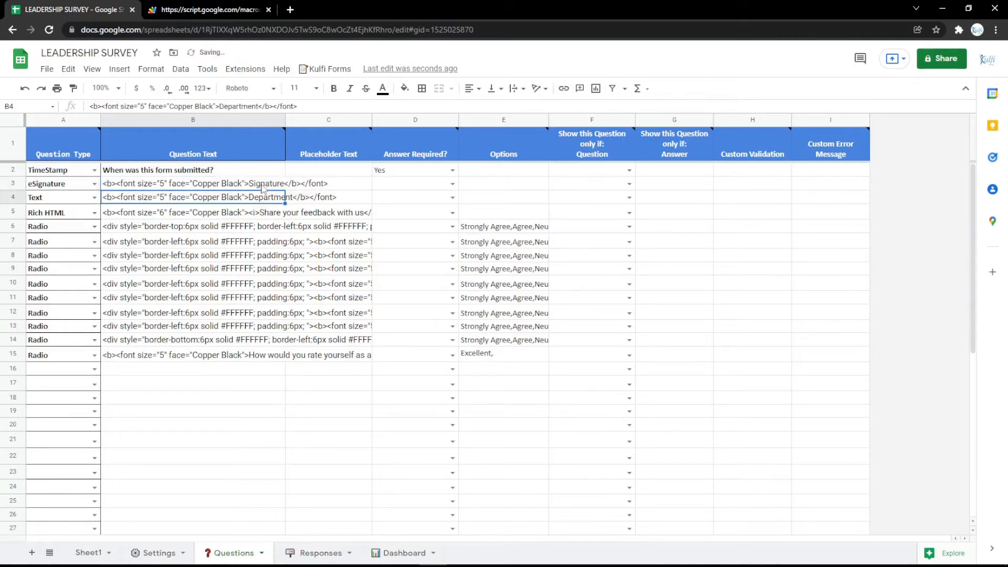
Draw and clear a test signature in the live form's signature pad
{"action": "left_click", "coordinate": [238, 3]}
{"action": "key", "text": "F5"}
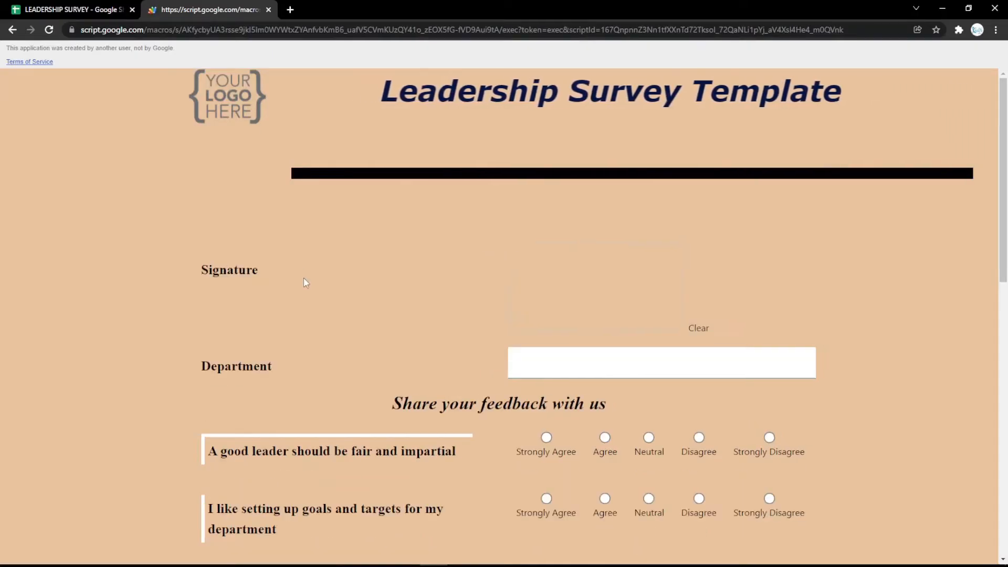
{"action": "mouse_move", "coordinate": [571, 266]}
{"action": "left_mouse_down"}
{"action": "mouse_move", "coordinate": [586, 294]}
{"action": "mouse_move", "coordinate": [643, 298]}
{"action": "mouse_move", "coordinate": [615, 308]}
{"action": "mouse_move", "coordinate": [677, 315]}
{"action": "mouse_move", "coordinate": [587, 282]}
{"action": "mouse_move", "coordinate": [678, 316]}
{"action": "left_mouse_up"}
{"action": "left_click", "coordinate": [706, 333]}
{"action": "left_click", "coordinate": [693, 331]}
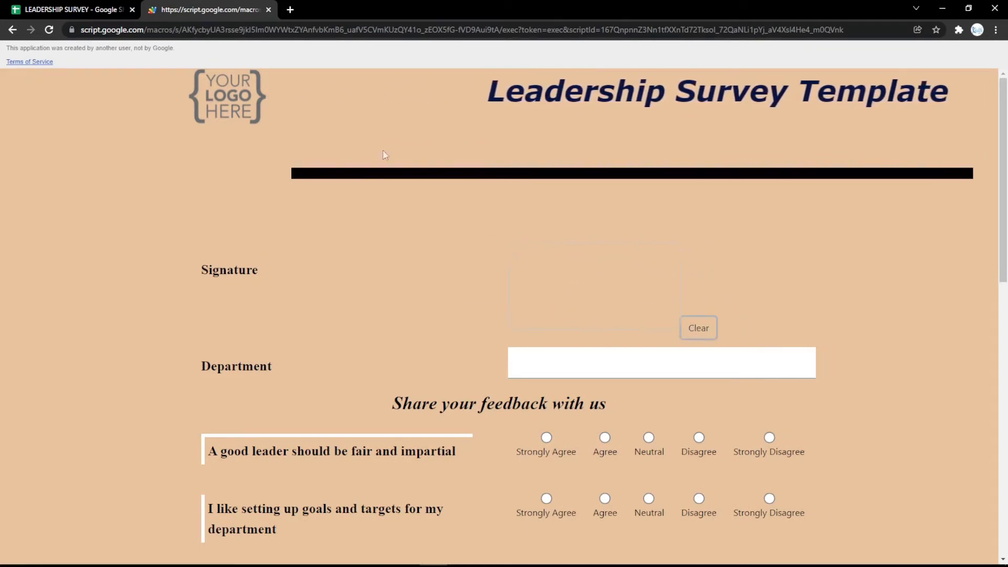
{"action": "left_click", "coordinate": [108, 5]}
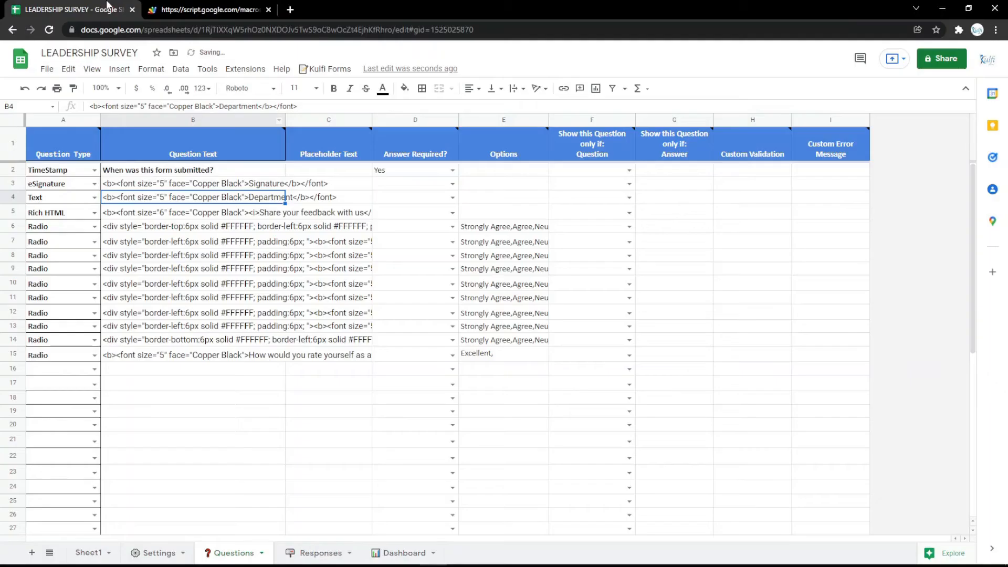
Set row 3 to a Rich HTML 'Signature' item, then open Google Maps in a new tab
{"action": "left_click", "coordinate": [95, 184]}
{"action": "left_click", "coordinate": [74, 372]}
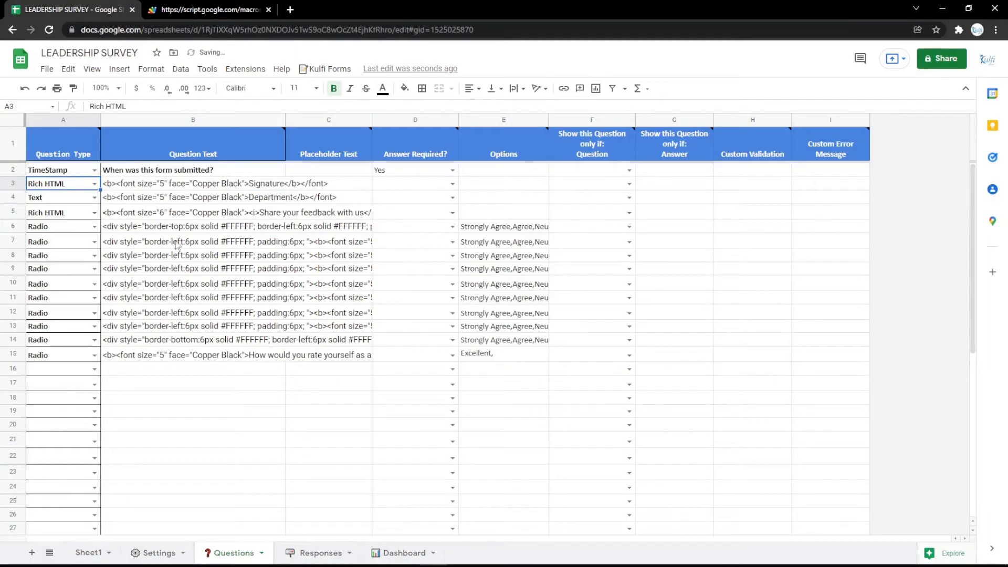
{"action": "double_click", "coordinate": [255, 183]}
{"action": "left_click", "coordinate": [259, 212]}
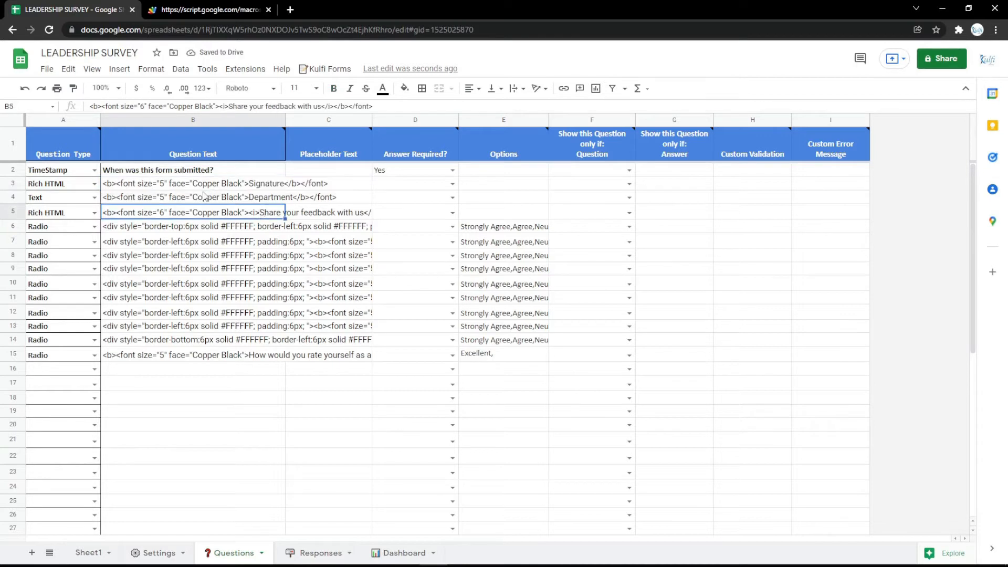
{"action": "left_click", "coordinate": [203, 193]}
{"action": "left_click", "coordinate": [201, 189]}
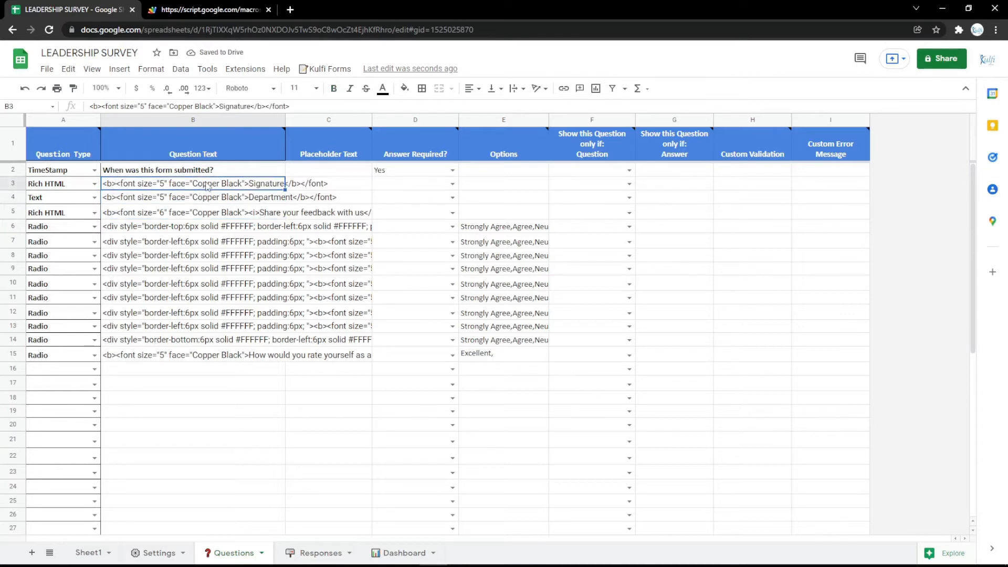
{"action": "left_click", "coordinate": [291, 10]}
{"action": "left_click", "coordinate": [87, 49]}
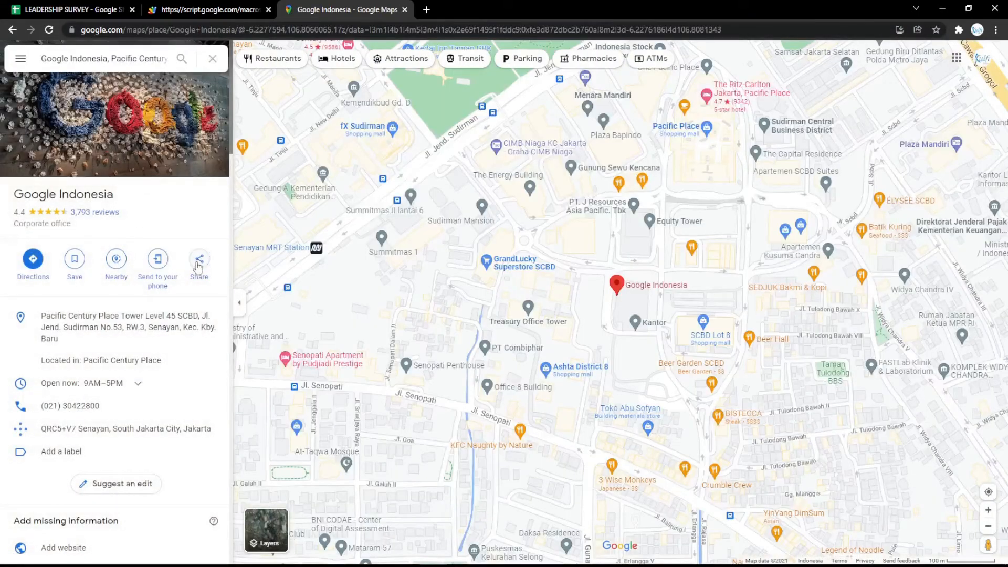
Copy the medium-size embed HTML for the Google Indonesia map from the Share dialog
{"action": "left_click", "coordinate": [199, 260]}
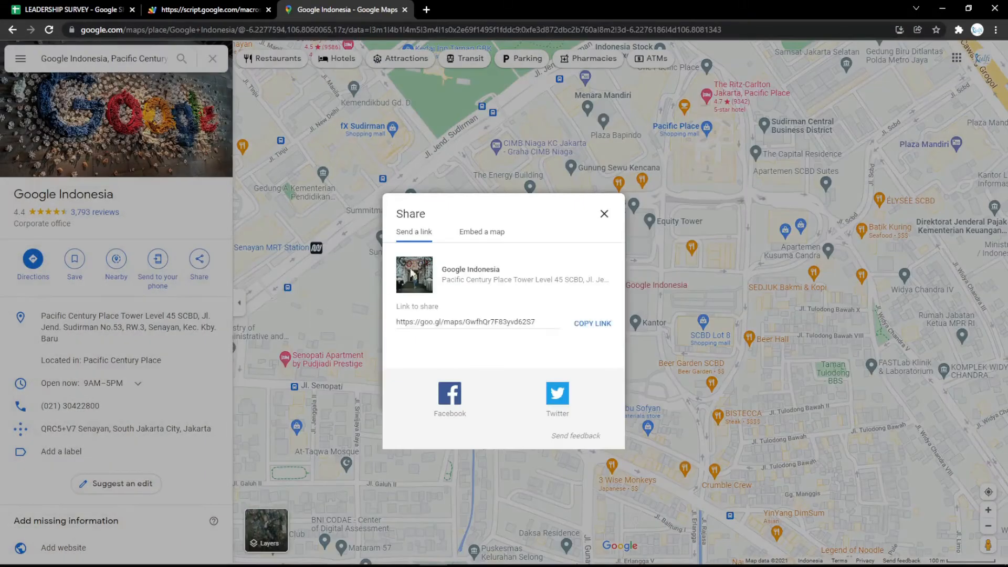
{"action": "left_click", "coordinate": [419, 229]}
{"action": "left_click", "coordinate": [651, 183]}
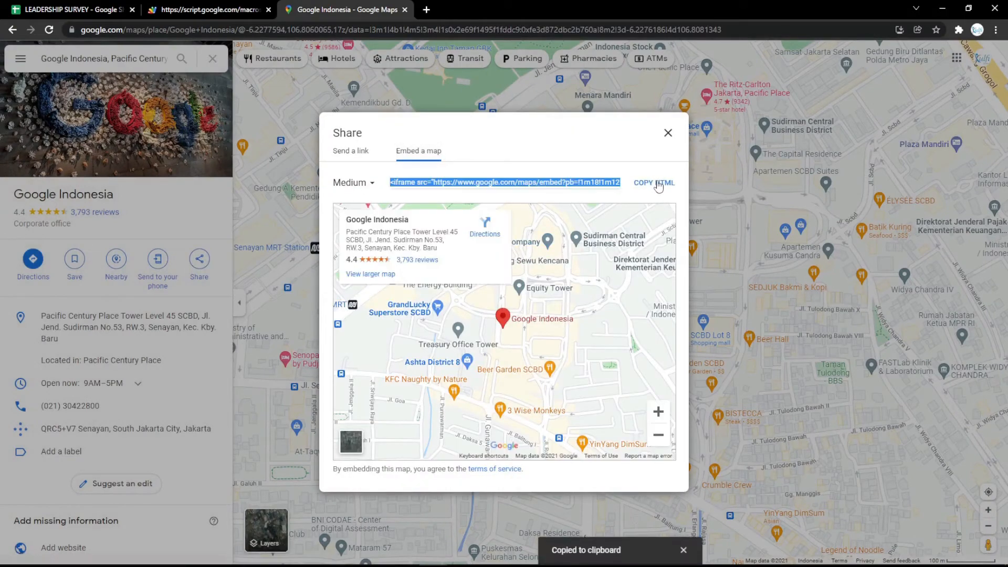
Paste the map iframe embed code into Questions cell B3 and reload the form to preview it
{"action": "left_click", "coordinate": [82, 10]}
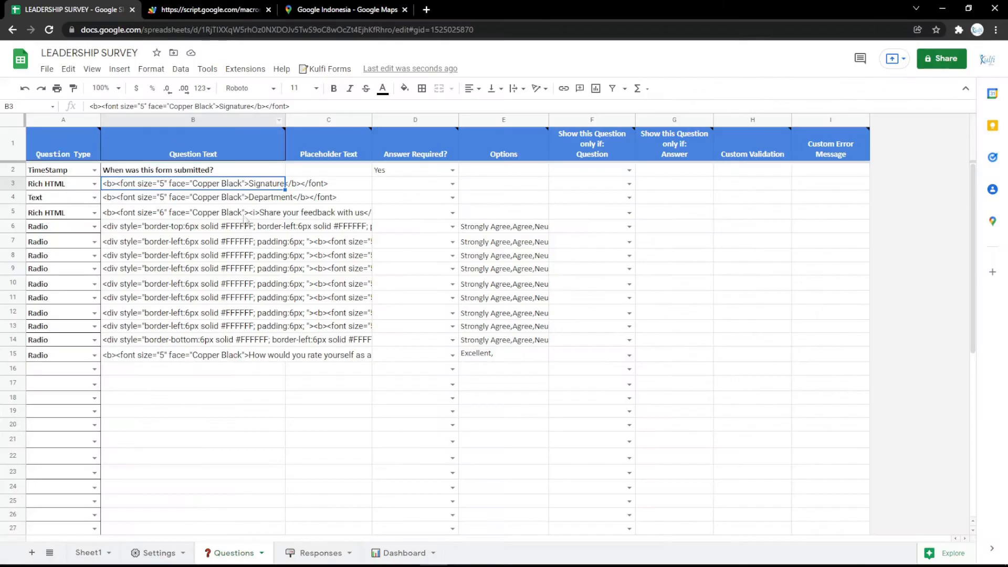
{"action": "key", "text": "ctrl+v"}
{"action": "left_click", "coordinate": [165, 9]}
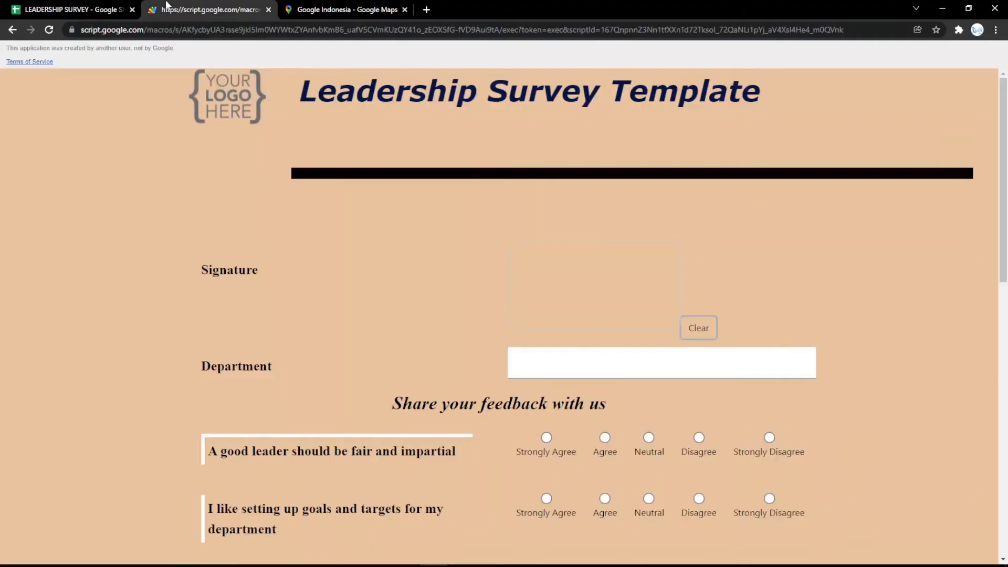
{"action": "key", "text": "F5"}
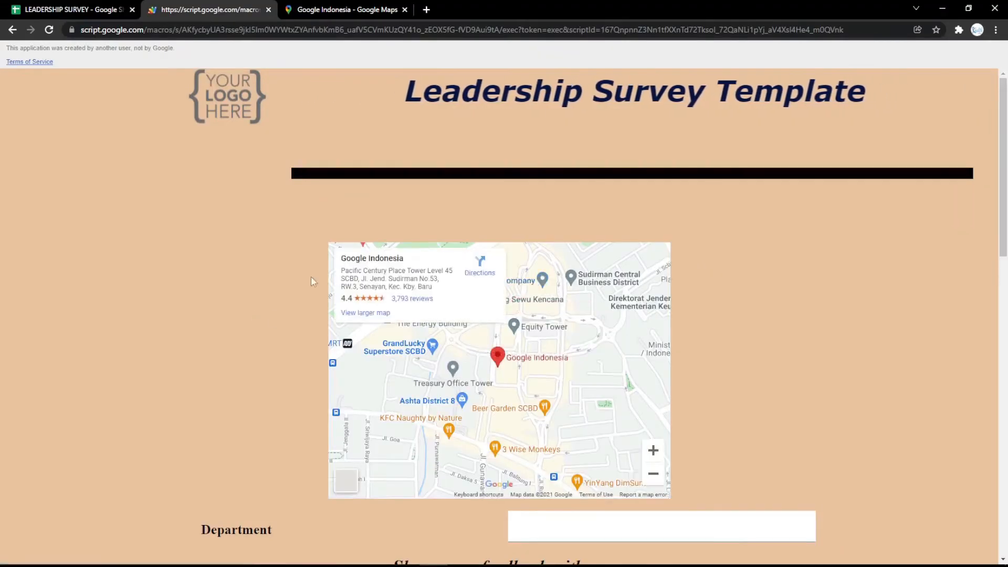
Delete row 3 holding the map code and reload the form to confirm it's gone
{"action": "left_click", "coordinate": [109, 9]}
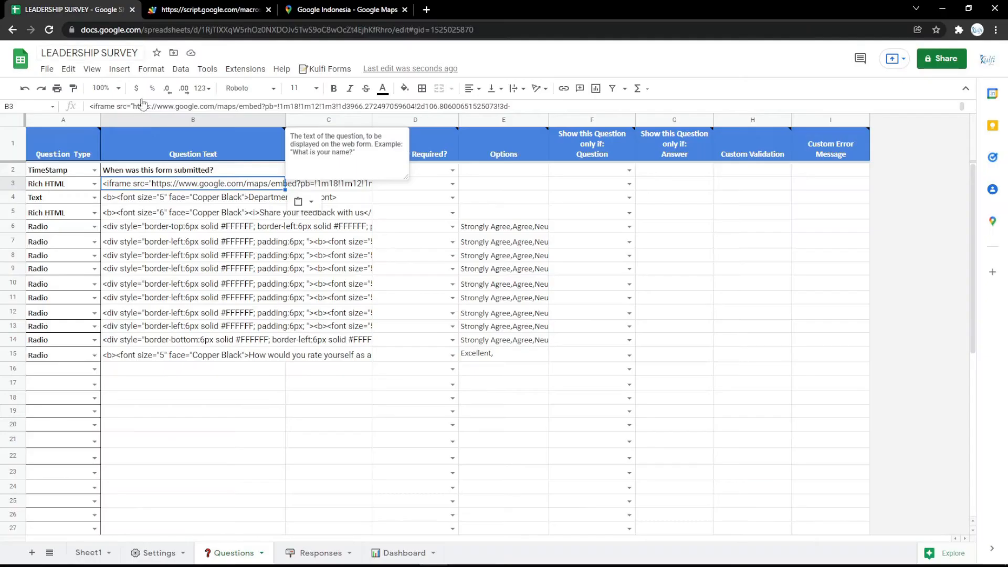
{"action": "left_click", "coordinate": [15, 182]}
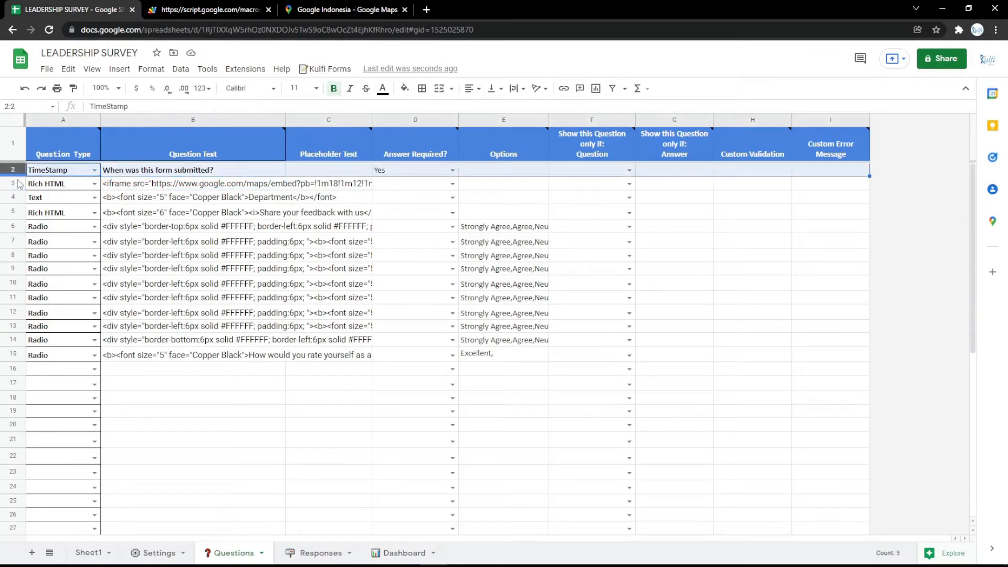
{"action": "right_click", "coordinate": [16, 179]}
{"action": "left_click", "coordinate": [53, 310]}
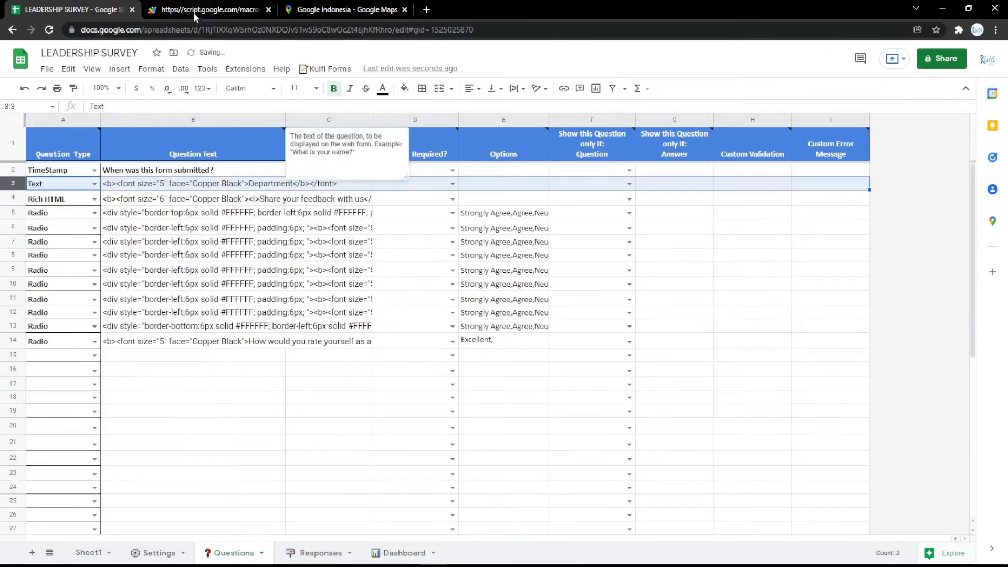
{"action": "left_click", "coordinate": [193, 9]}
{"action": "key", "text": "F5"}
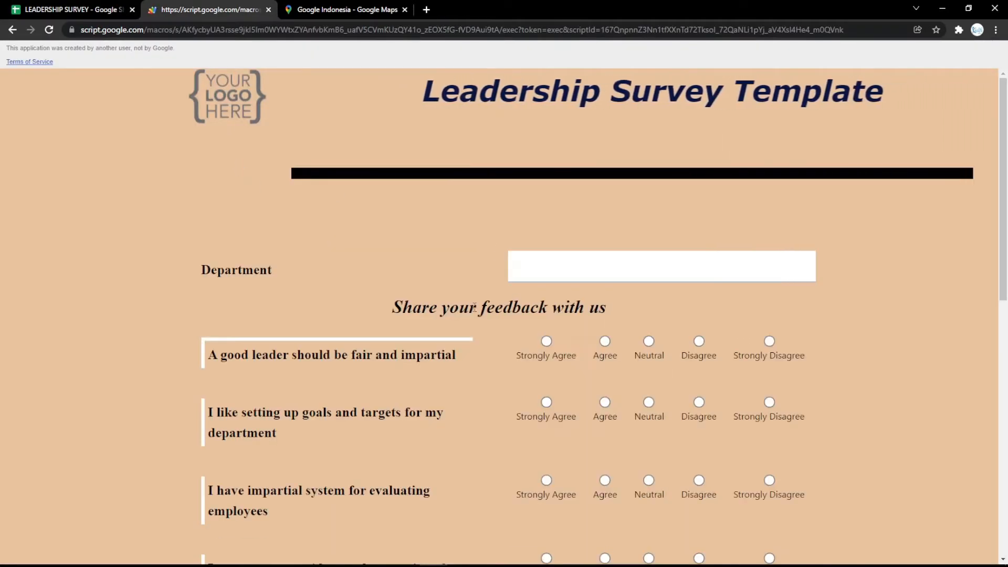
{"action": "left_click", "coordinate": [26, 7]}
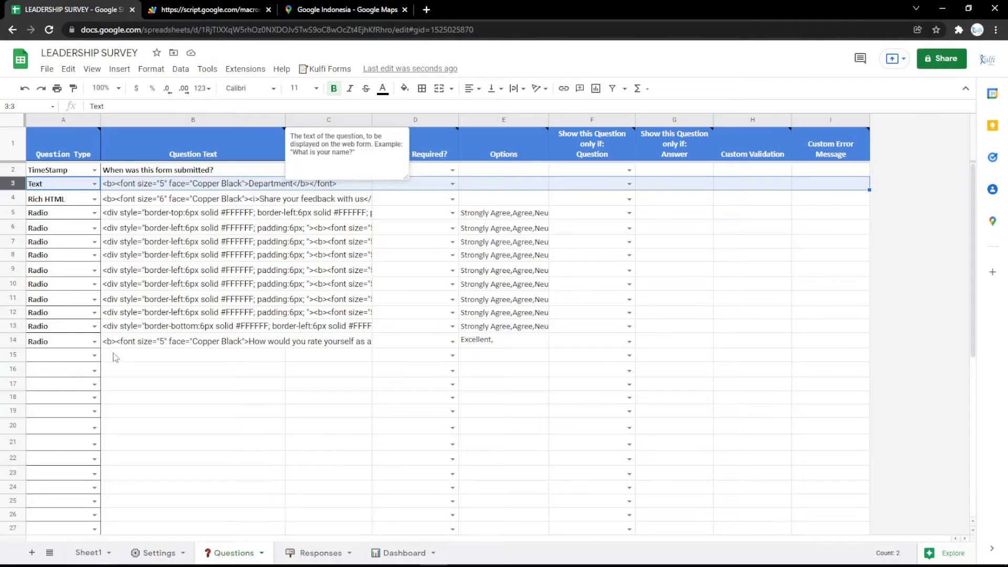
Fill the Body Background Color cell B6 on Settings with light pink and check the form
{"action": "left_click", "coordinate": [151, 552]}
{"action": "left_click", "coordinate": [362, 269]}
{"action": "left_click", "coordinate": [404, 88]}
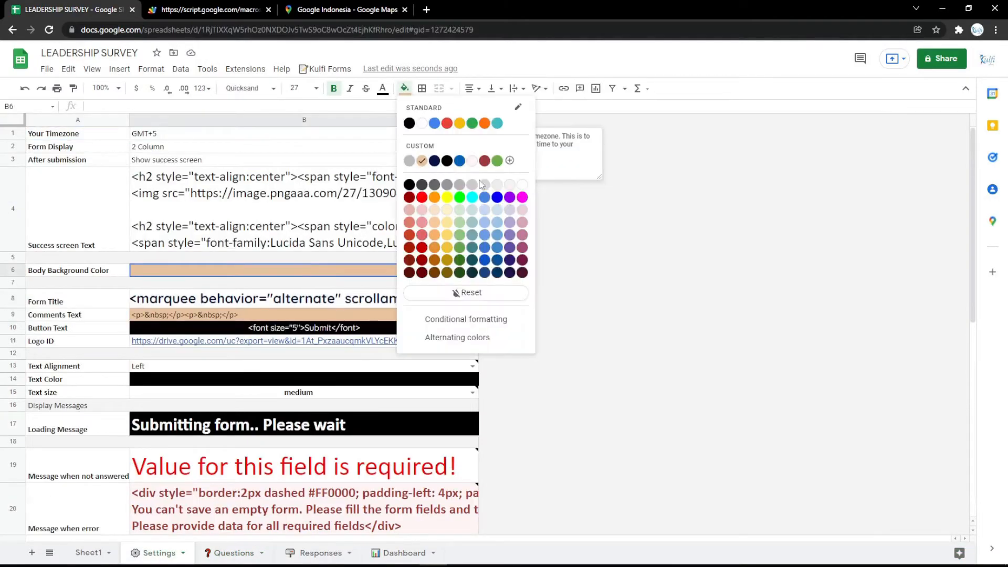
{"action": "left_click", "coordinate": [510, 210]}
{"action": "left_click", "coordinate": [210, 9]}
{"action": "key", "text": "F5"}
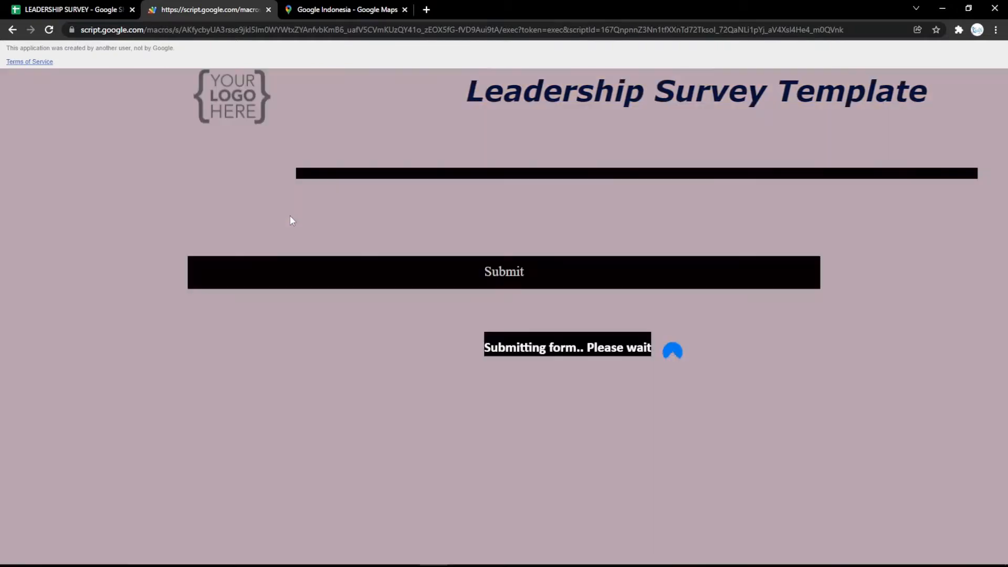
{"action": "scroll", "coordinate": [290, 217], "scroll_direction": "down", "scroll_amount": 10}
{"action": "scroll", "coordinate": [290, 216], "scroll_direction": "up", "scroll_amount": 10}
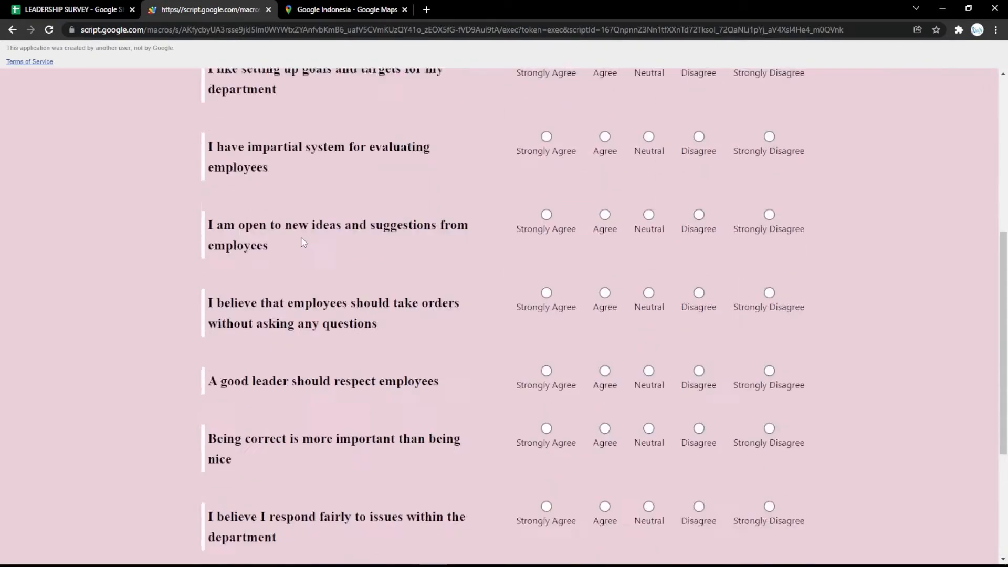
{"action": "left_click", "coordinate": [133, 5]}
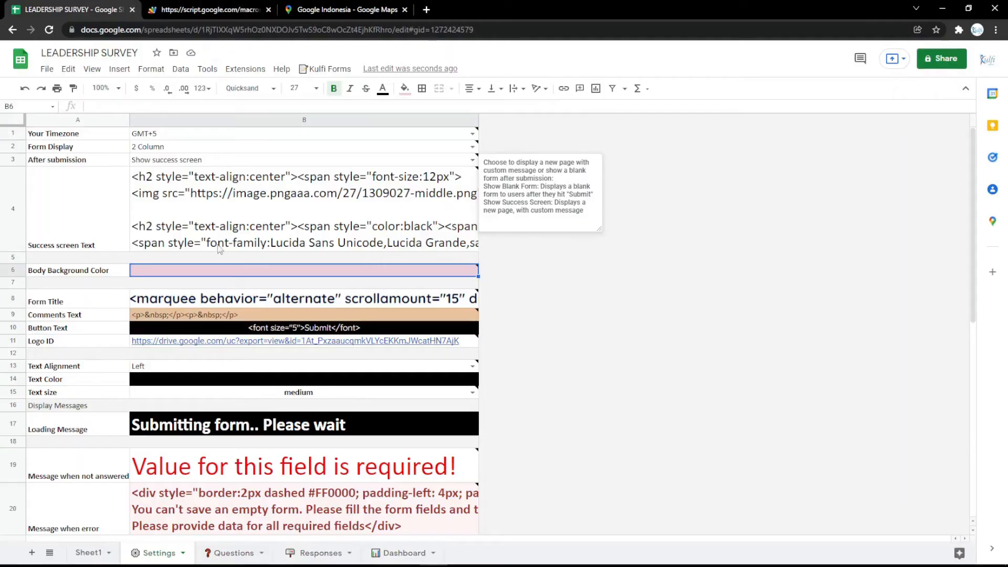
Fill the button cell B10 with magenta and verify the Submit button colour on the form
{"action": "left_click", "coordinate": [252, 331]}
{"action": "left_click", "coordinate": [405, 88]}
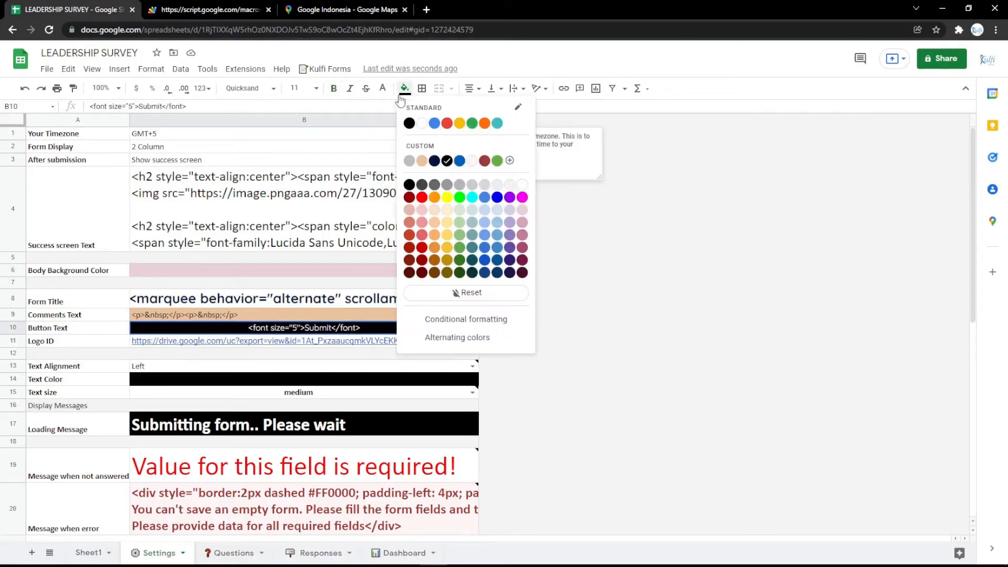
{"action": "left_click", "coordinate": [523, 197]}
{"action": "left_click", "coordinate": [232, 6]}
{"action": "key", "text": "F5"}
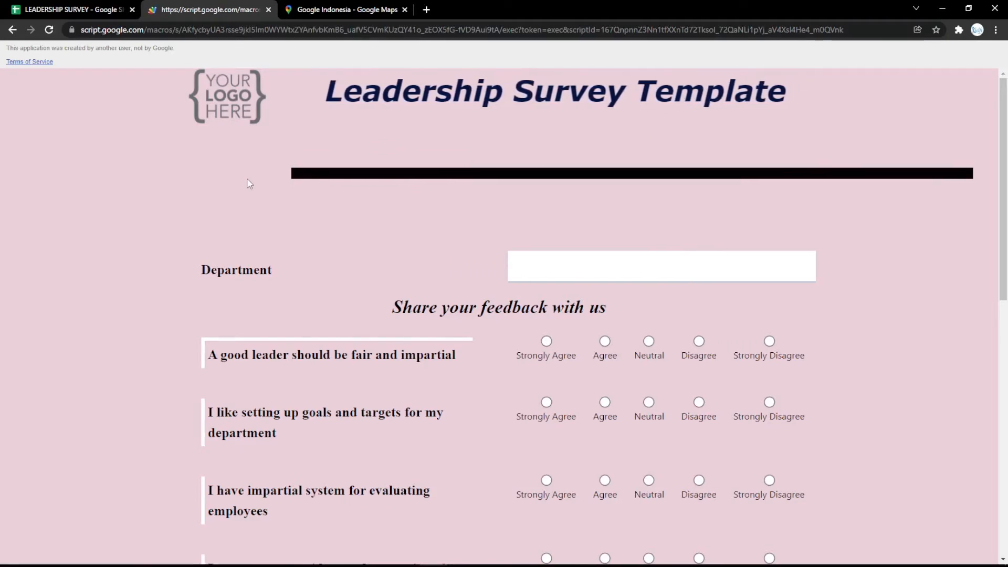
{"action": "scroll", "coordinate": [267, 244], "scroll_direction": "down", "scroll_amount": 7}
{"action": "scroll", "coordinate": [267, 244], "scroll_direction": "down", "scroll_amount": 4}
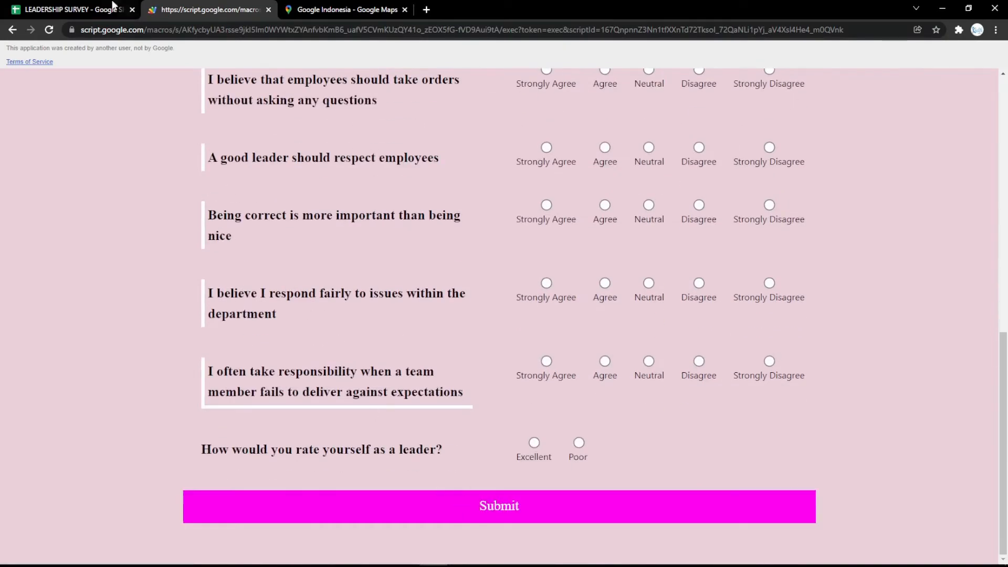
{"action": "left_click", "coordinate": [113, 5]}
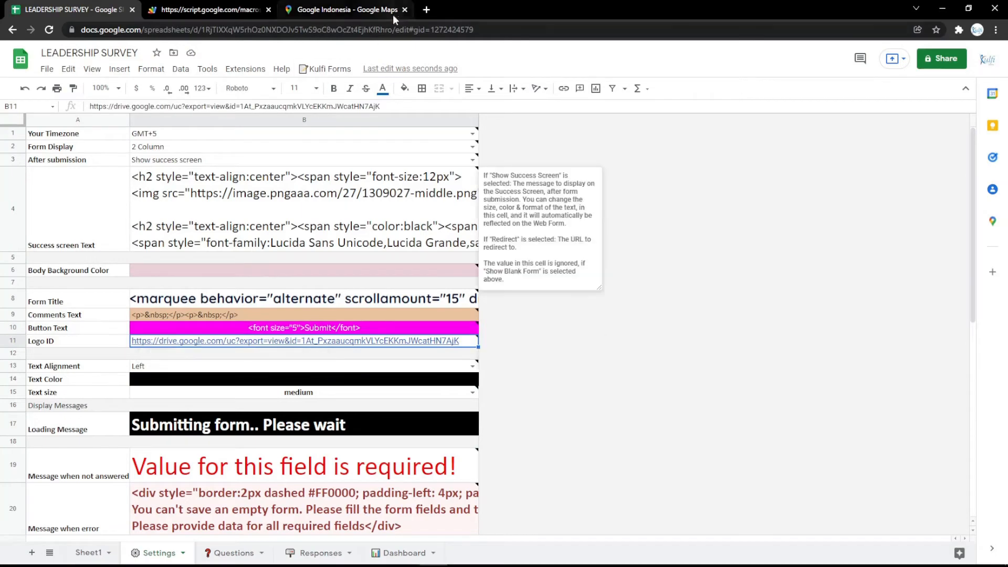
Paste the YOUR LOGO HERE image's web address into Logo ID cell B11 and reload the form
{"action": "left_click", "coordinate": [426, 10]}
{"action": "left_click", "coordinate": [101, 48]}
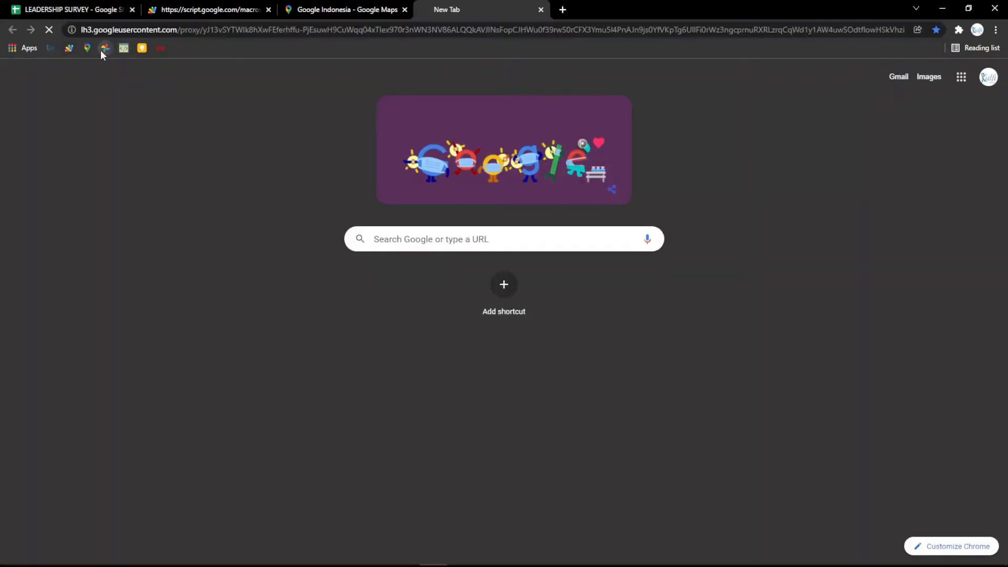
{"action": "left_click", "coordinate": [157, 30]}
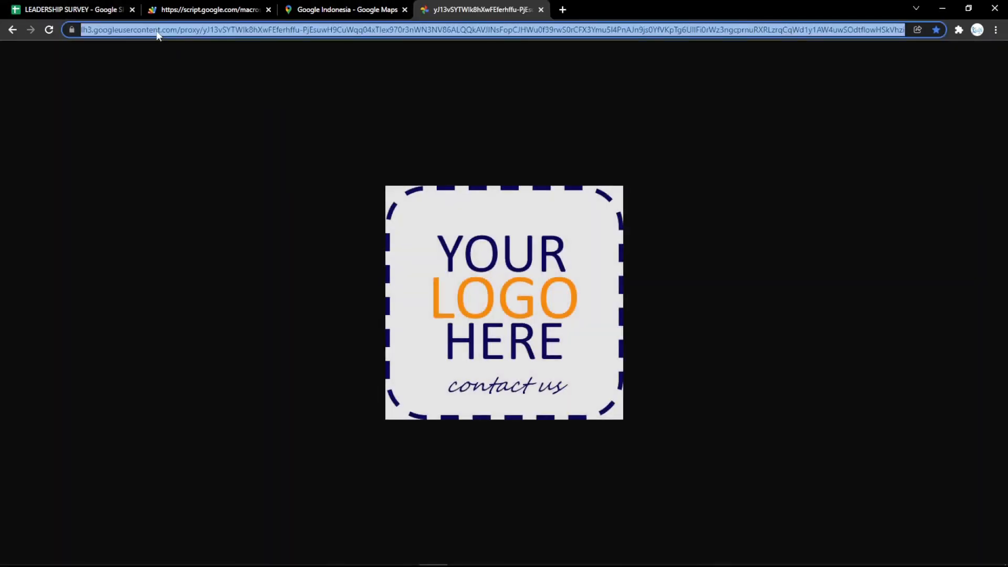
{"action": "left_click", "coordinate": [94, 5]}
{"action": "type", "text": "https://lh3.googleusercontent.com/proxy/yJ13vSYTWlk8hXwFEferhffu-PjEsuwH9CuWqq04xTlex970r3nWN3NV86ALQQkAVJlNsFopCJHWu0f39rwS0rCFX3Ymu5l4PnAJn9js0YfVKpTg6UllFi0rWz3ngcprnuRXRLzrqCqWd1y1AW4uwSOdtflowHSkVhzi"}
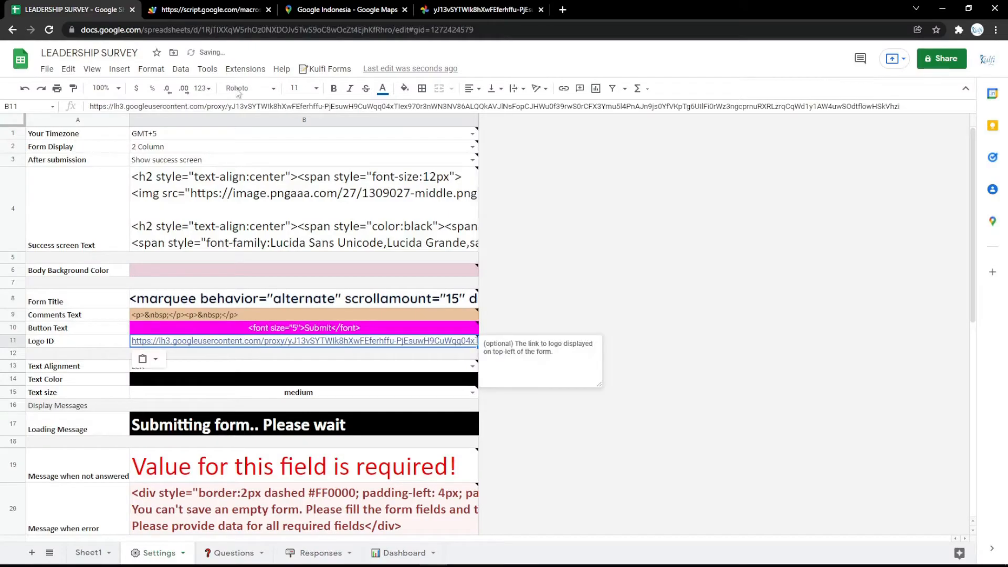
{"action": "left_click", "coordinate": [226, 9]}
{"action": "key", "text": "F5"}
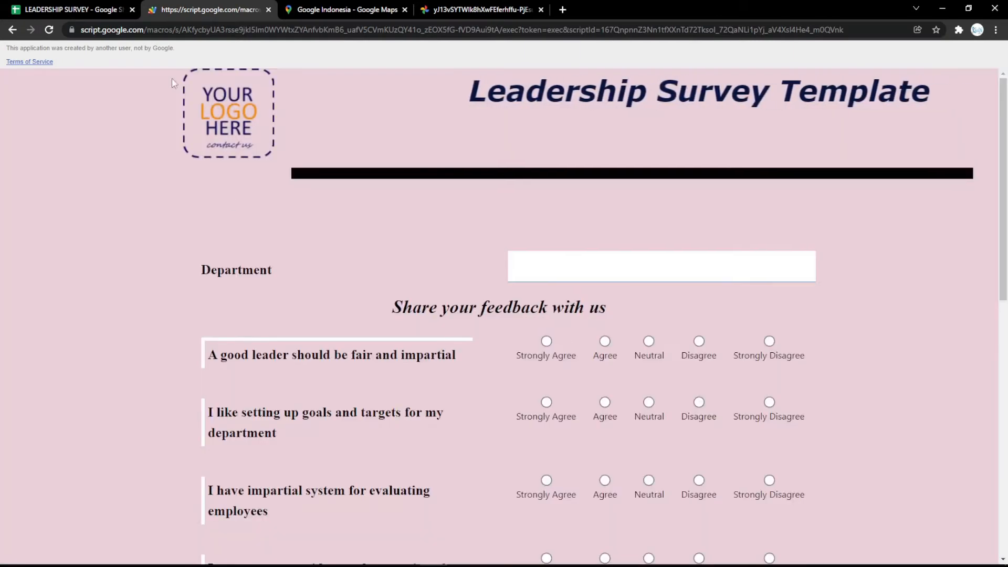
{"action": "left_click", "coordinate": [24, 6]}
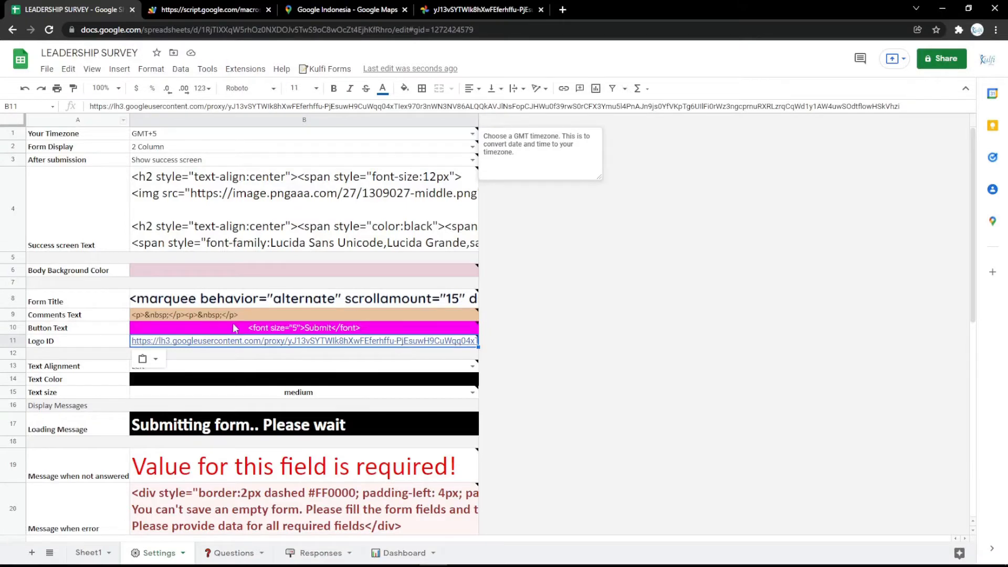
Fill the Text Color cell B14 with magenta and check the form's question text
{"action": "left_click", "coordinate": [281, 381]}
{"action": "left_click", "coordinate": [405, 89]}
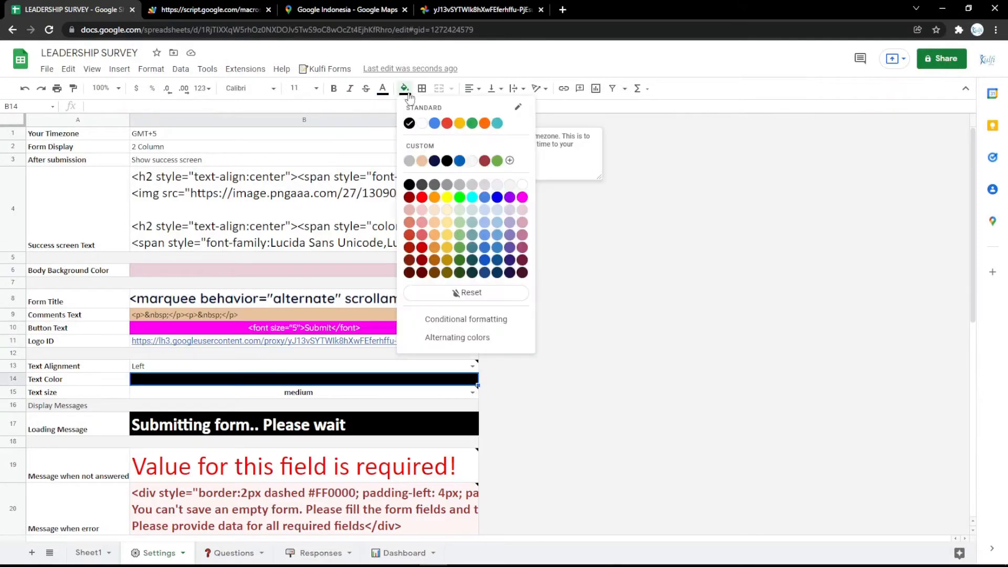
{"action": "left_click", "coordinate": [523, 198]}
{"action": "left_click", "coordinate": [210, 9]}
{"action": "key", "text": "F5"}
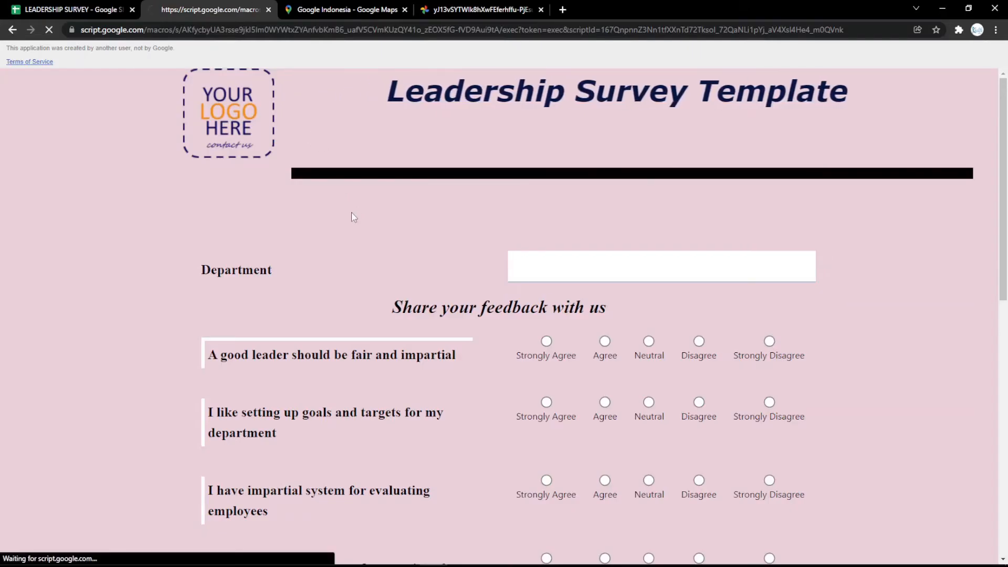
{"action": "scroll", "coordinate": [352, 225], "scroll_direction": "down", "scroll_amount": 10}
{"action": "scroll", "coordinate": [346, 241], "scroll_direction": "up", "scroll_amount": 10}
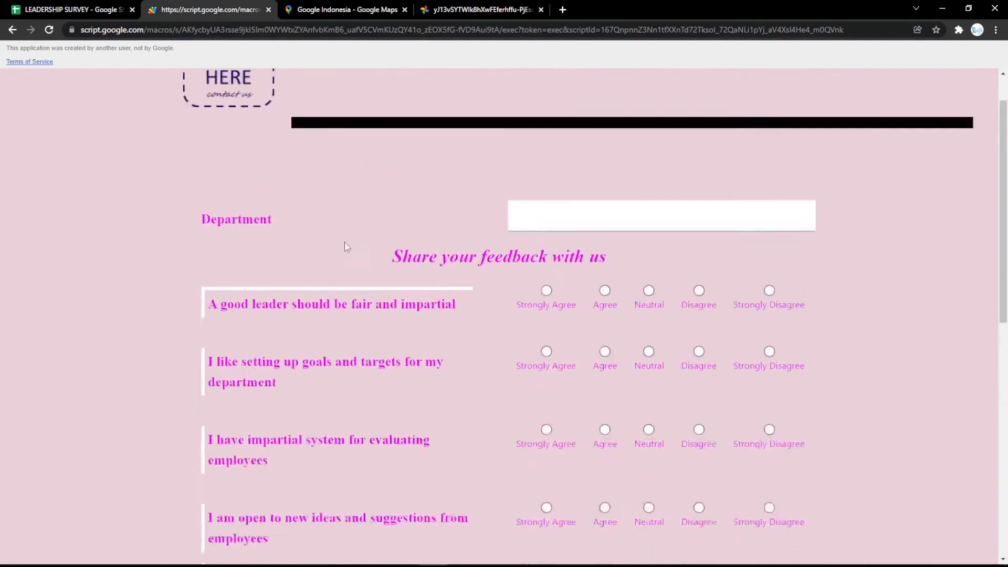
{"action": "scroll", "coordinate": [347, 246], "scroll_direction": "up", "scroll_amount": 2}
{"action": "key", "text": "ctrl+shift+Tab"}
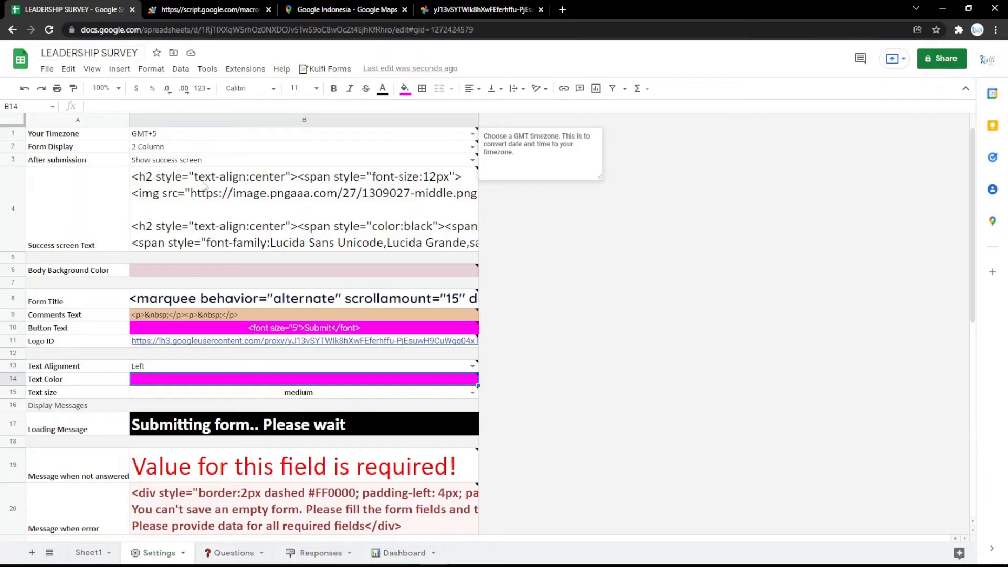
Change the B17 loading message to 'Submitting form.. Please wait a minutes' and verify it on the form
{"action": "left_click", "coordinate": [288, 421]}
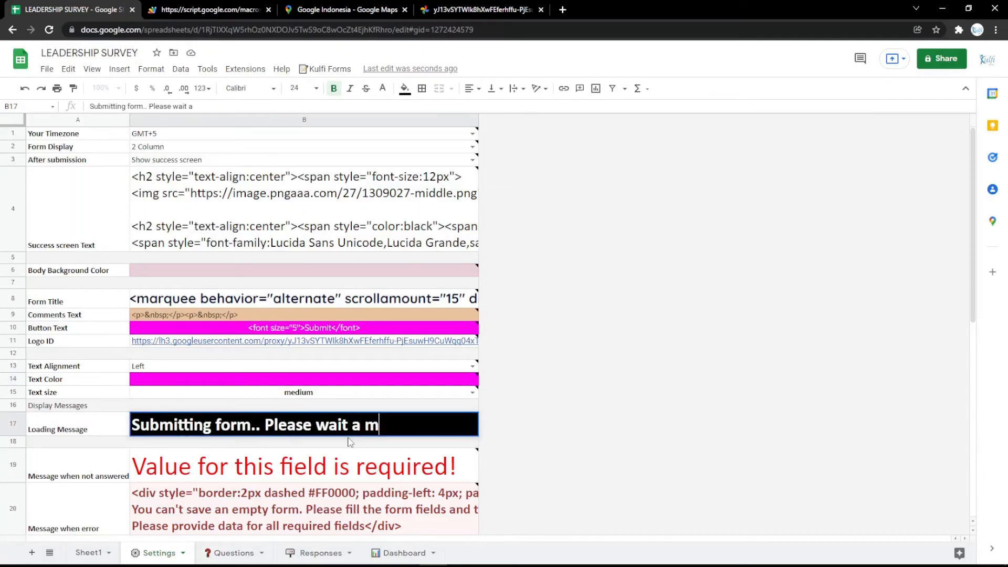
{"action": "type", "text": "a minutes"}
{"action": "left_click", "coordinate": [350, 443]}
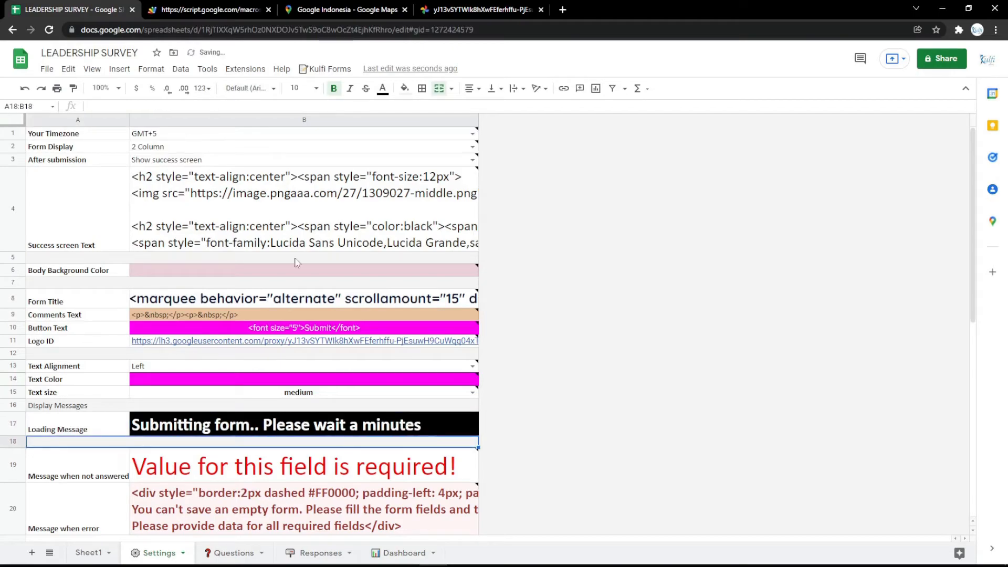
{"action": "key", "text": "ctrl+Tab"}
{"action": "key", "text": "F5"}
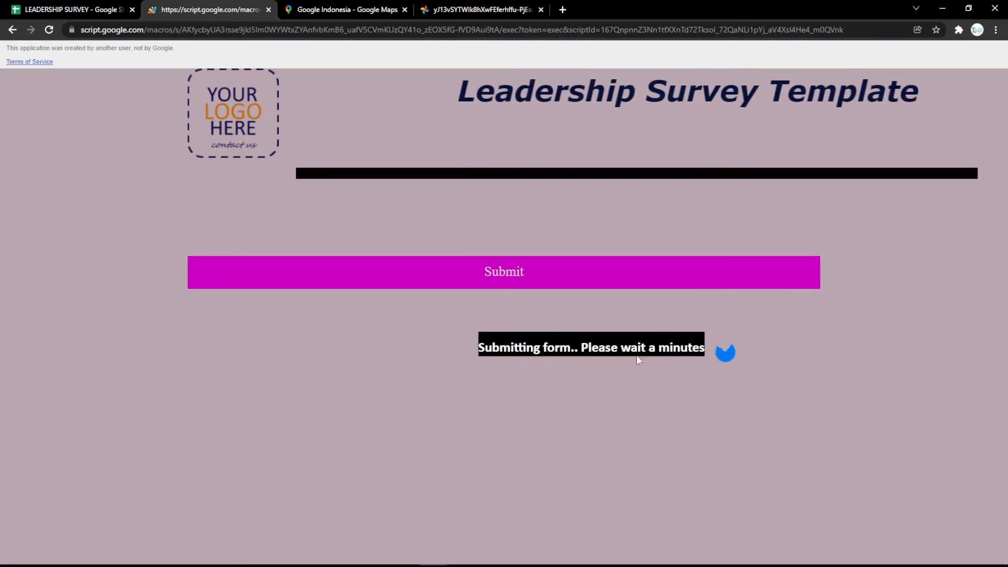
{"action": "key", "text": "ctrl+shift+Tab"}
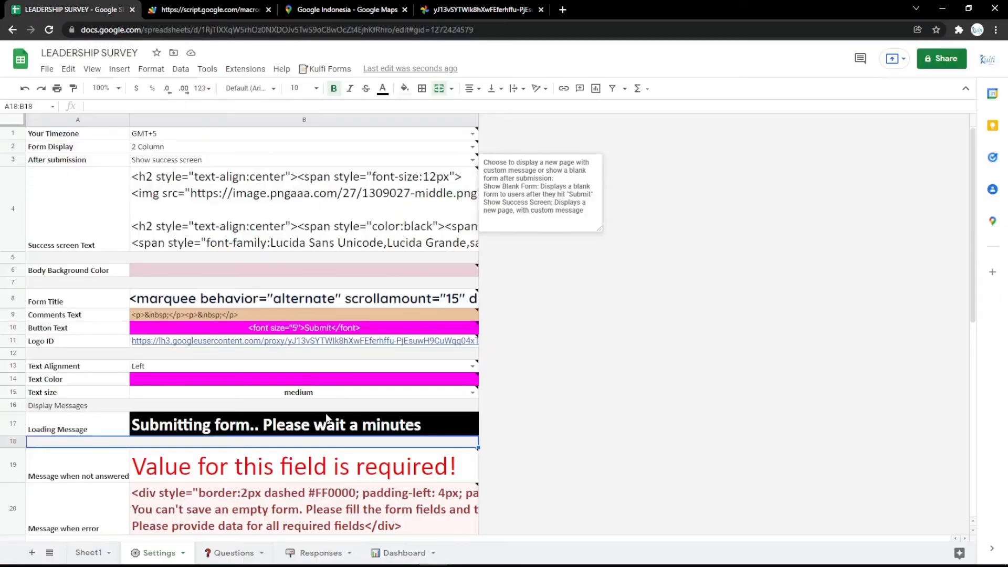
{"action": "double_click", "coordinate": [325, 297]}
{"action": "left_click", "coordinate": [344, 367]}
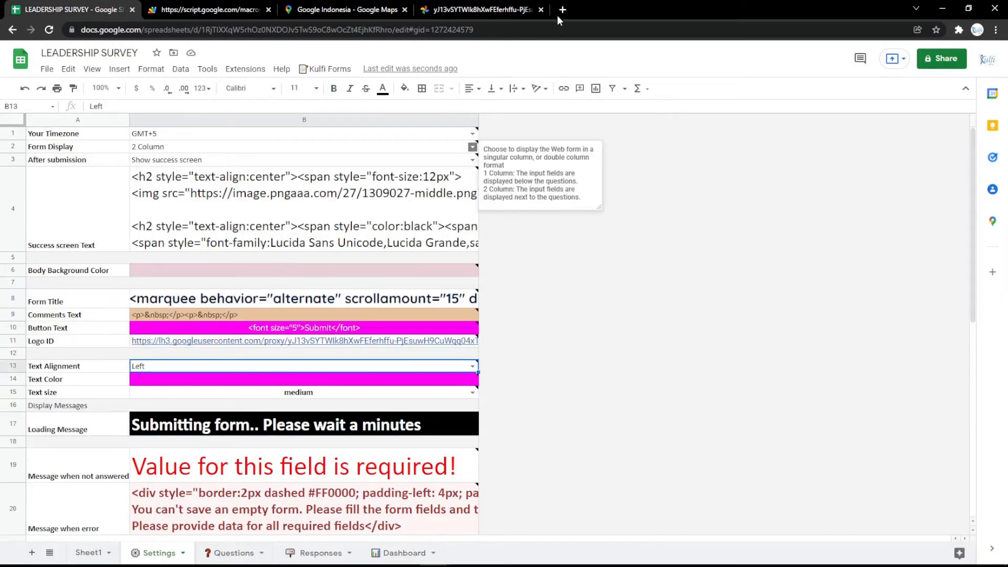
{"action": "key", "text": "ctrl+t"}
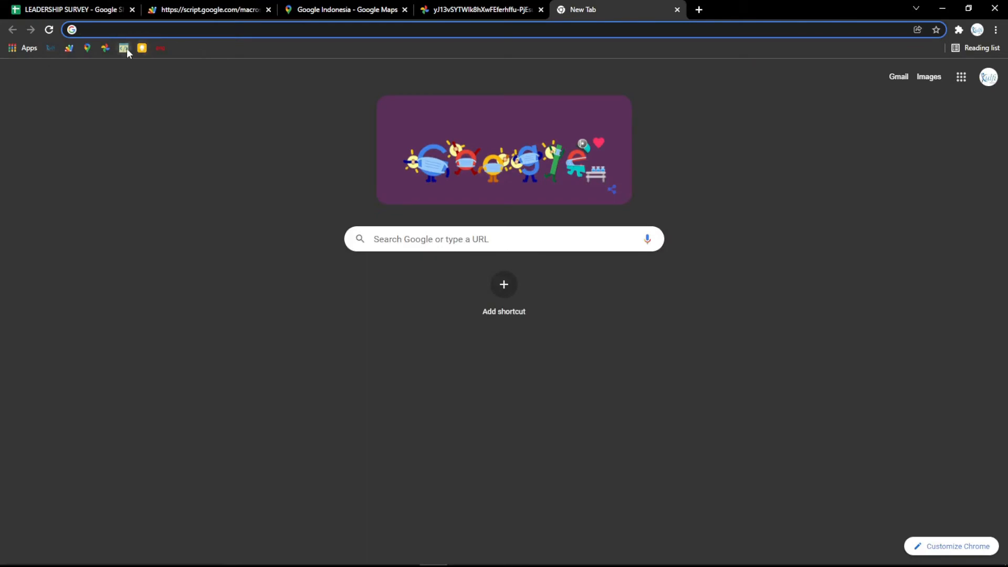
In the HTML editor, make 'LEADERSHIP SURVEY' a centred, bold, italic, underlined magenta Heading 1
{"action": "left_click", "coordinate": [127, 48]}
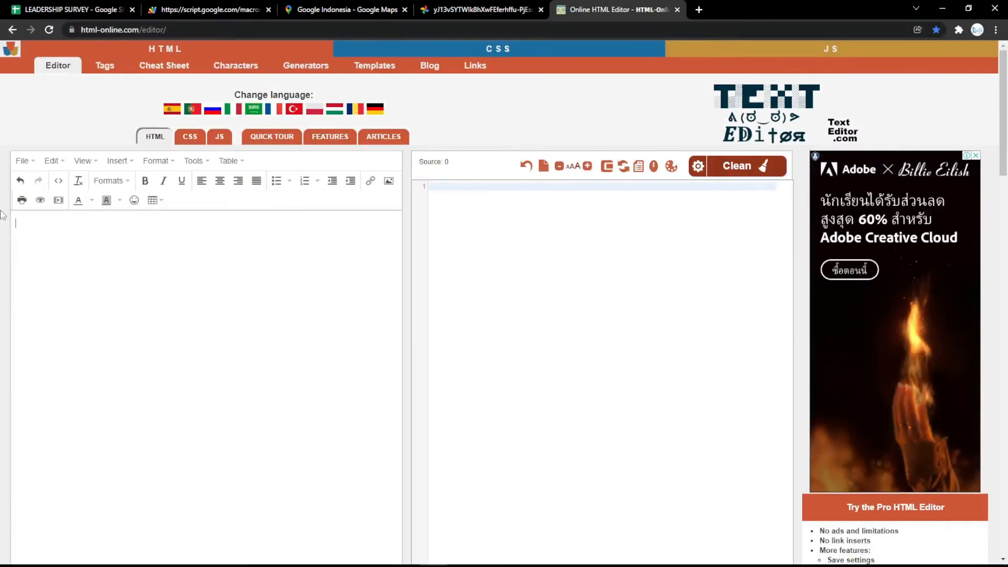
{"action": "type", "text": "LEADERSH"}
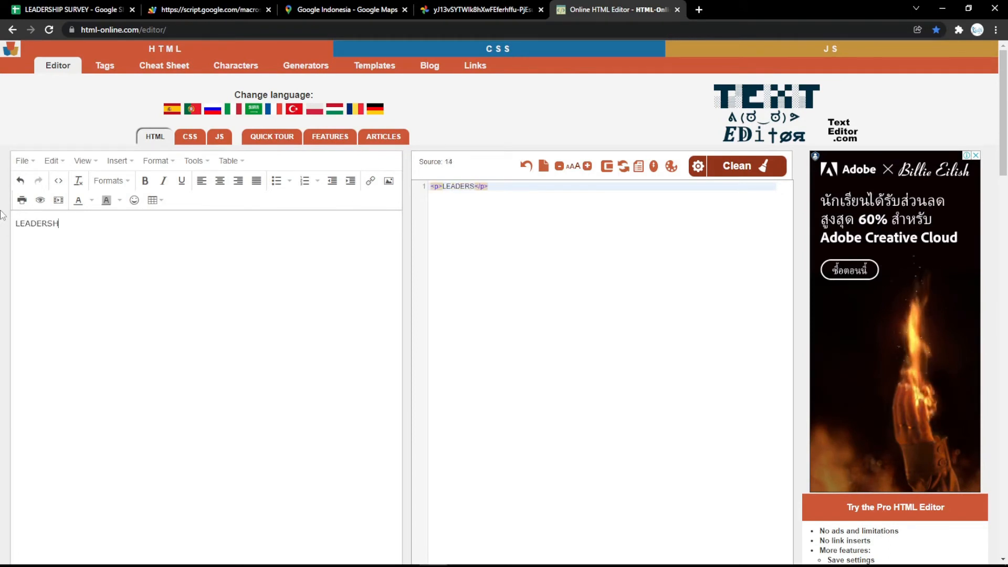
{"action": "type", "text": "IP SURVEY"}
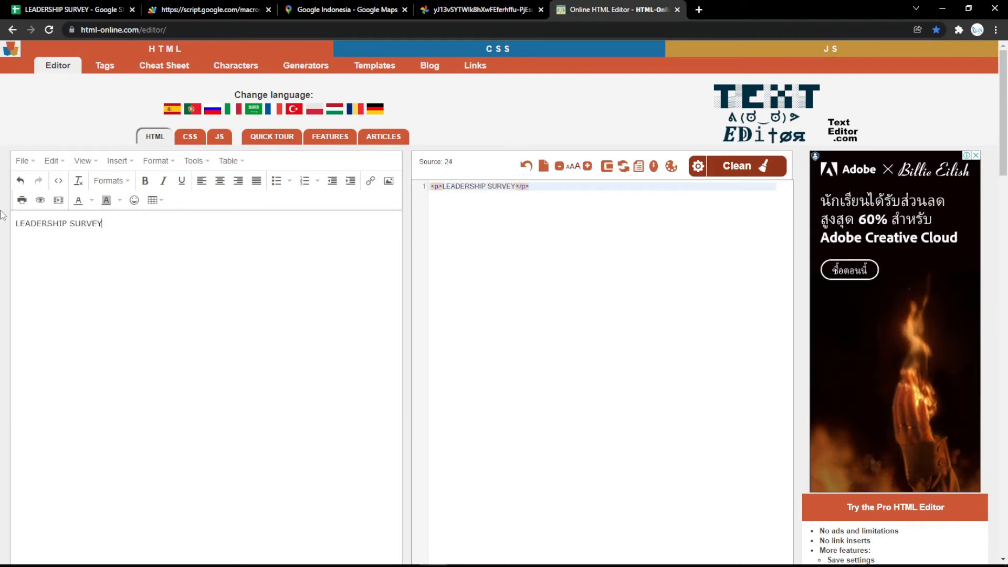
{"action": "key", "text": "ctrl+a"}
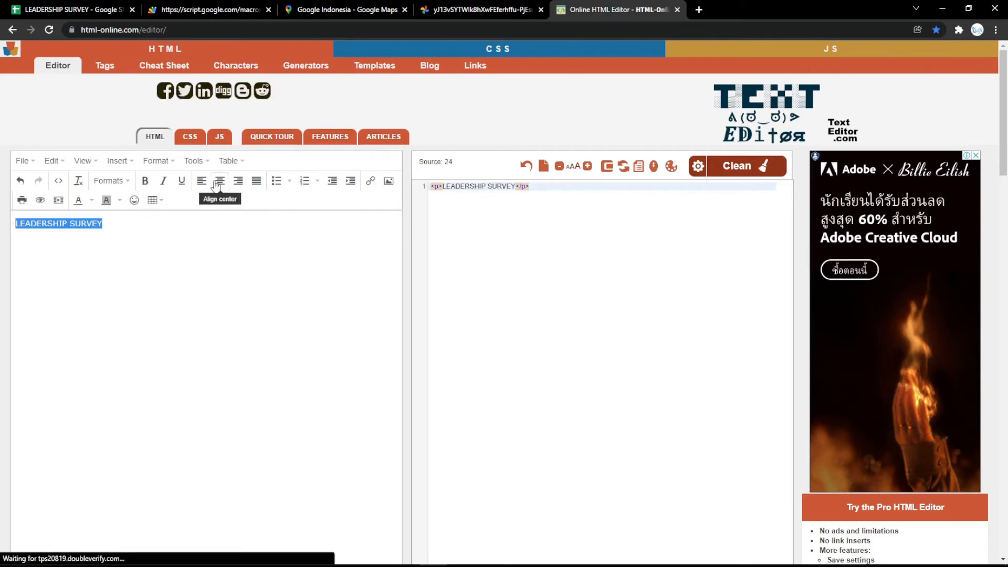
{"action": "left_click", "coordinate": [219, 181]}
{"action": "left_click", "coordinate": [144, 180]}
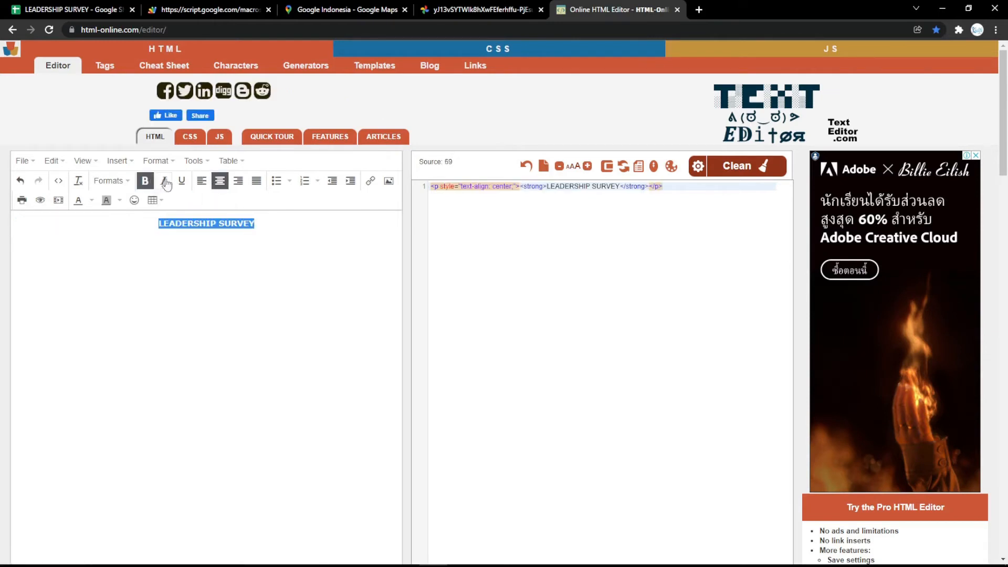
{"action": "left_click", "coordinate": [164, 181]}
{"action": "left_click", "coordinate": [181, 180]}
{"action": "left_click", "coordinate": [112, 181]}
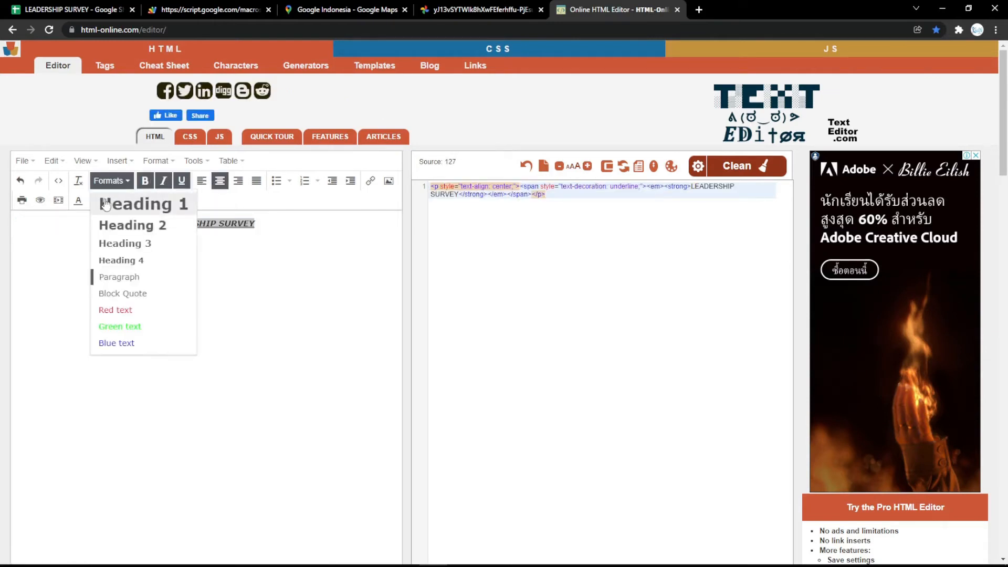
{"action": "left_click", "coordinate": [106, 204]}
{"action": "left_click", "coordinate": [79, 201]}
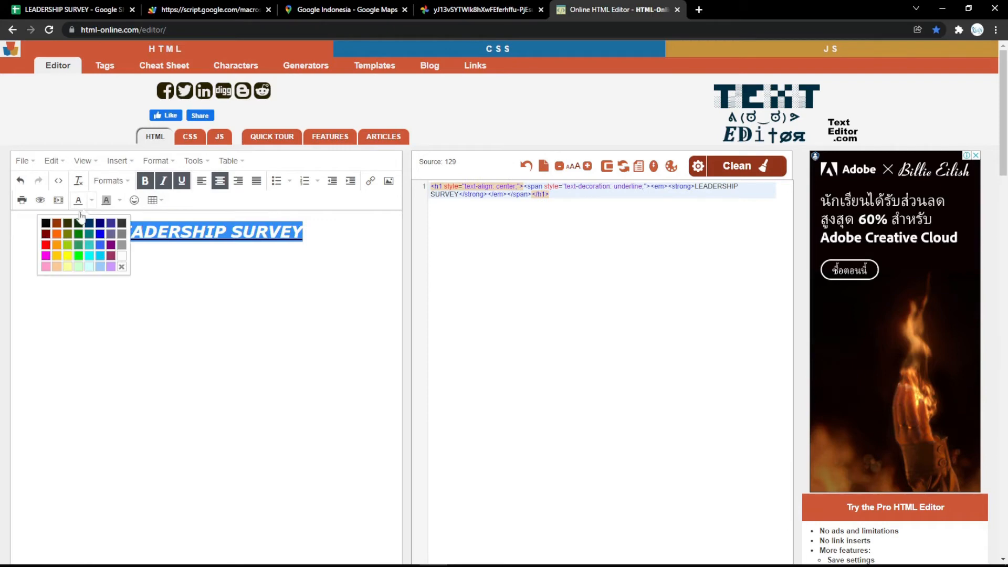
{"action": "left_click", "coordinate": [45, 256]}
Replace the Form Title cell B8 with the heading's HTML source and reload the form
{"action": "left_click", "coordinate": [268, 247]}
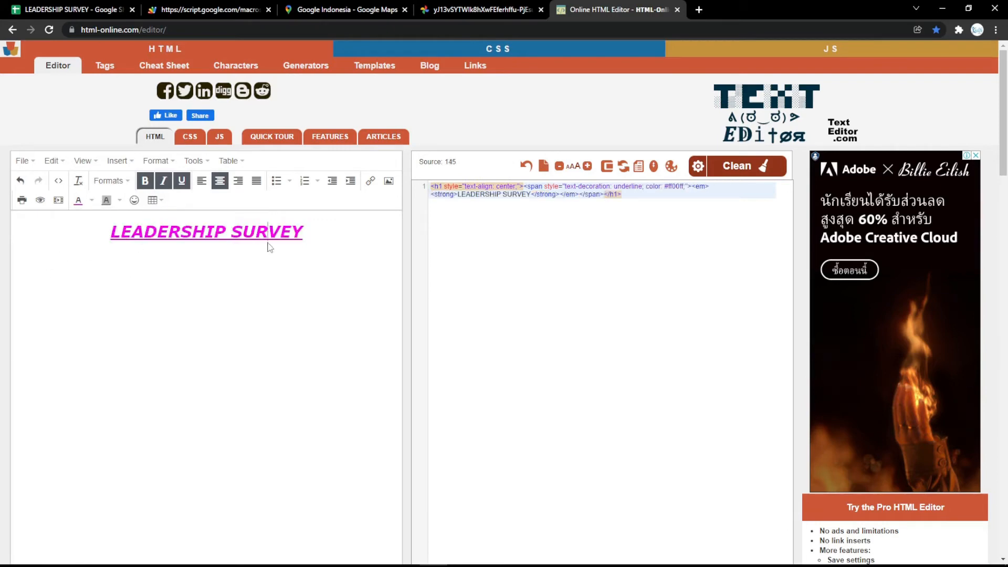
{"action": "left_click_drag", "start_coordinate": [646, 202], "coordinate": [571, 180]}
{"action": "key", "text": "ctrl+c"}
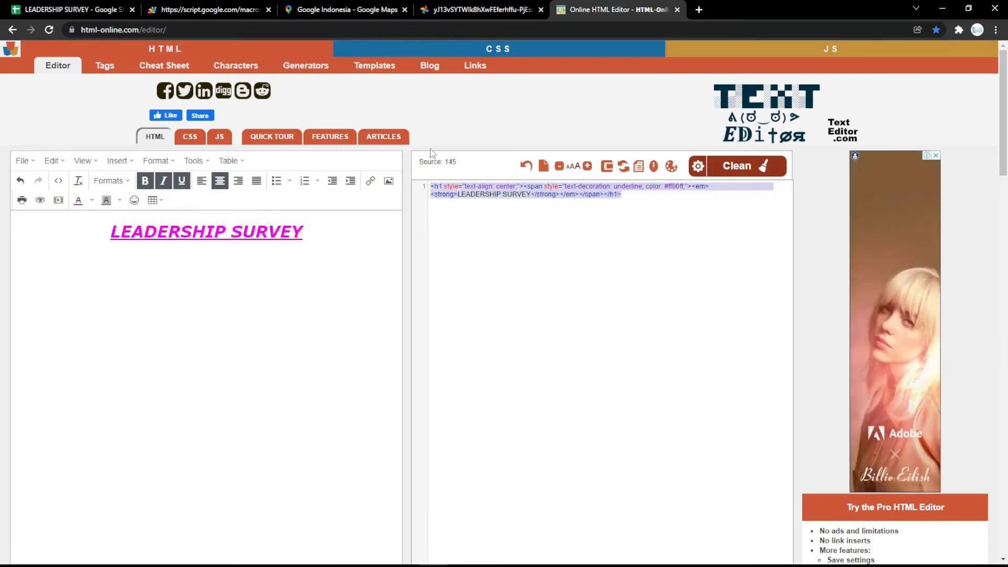
{"action": "left_click", "coordinate": [74, 10]}
{"action": "double_click", "coordinate": [245, 299]}
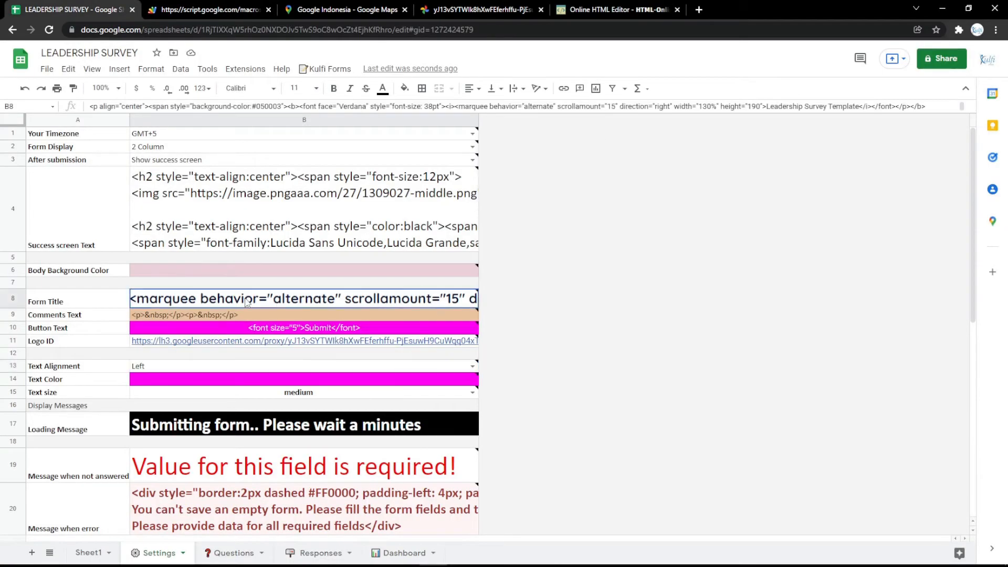
{"action": "key", "text": "ctrl+a"}
{"action": "key", "text": "ctrl+v"}
{"action": "left_click", "coordinate": [300, 273]}
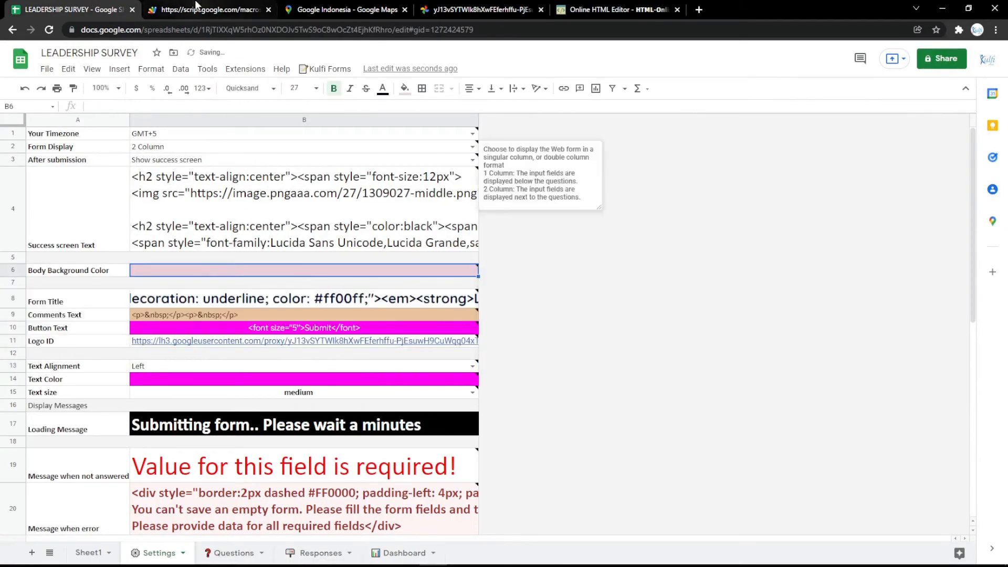
{"action": "left_click", "coordinate": [198, 8]}
{"action": "key", "text": "F5"}
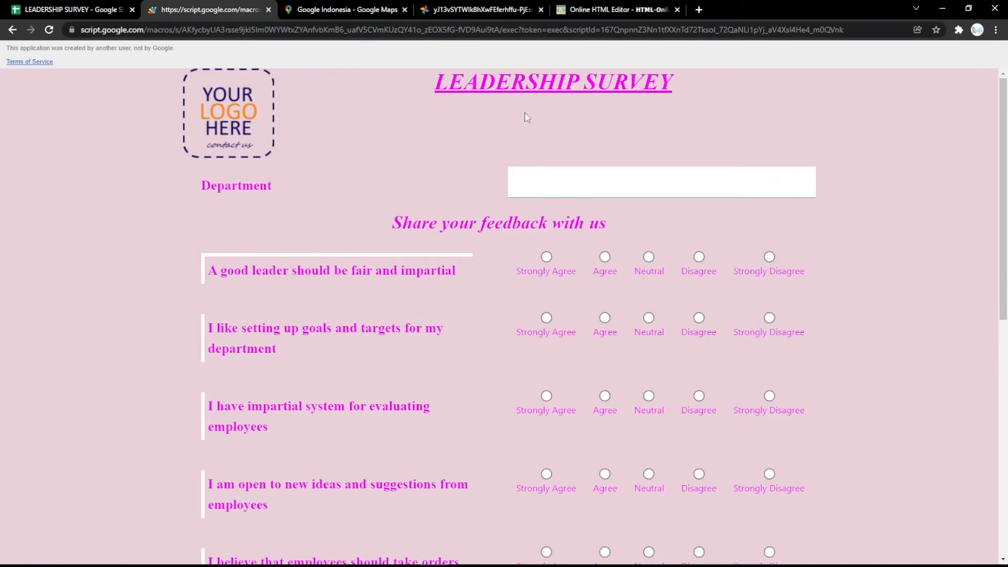
{"action": "left_click", "coordinate": [73, 9]}
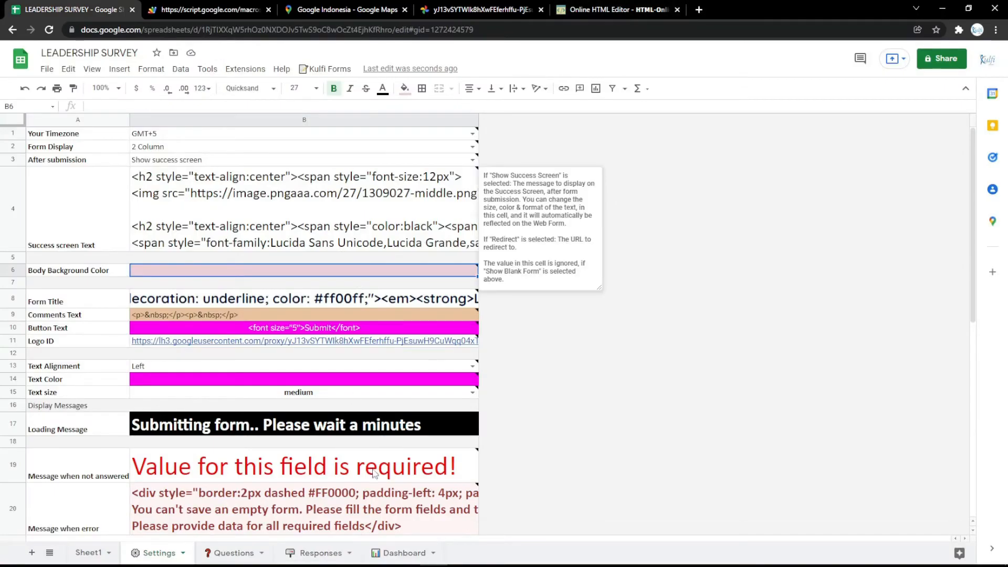
{"action": "left_click", "coordinate": [315, 549]}
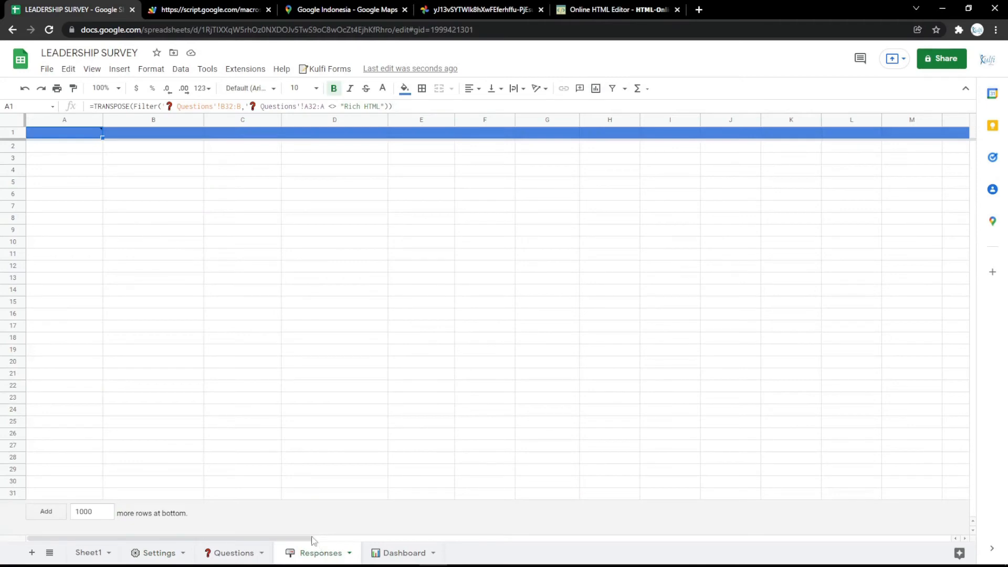
Replace the Responses A1 header formula with the TRANSPOSE formula saved in the Keep RESPONSES note
{"action": "left_click", "coordinate": [82, 137]}
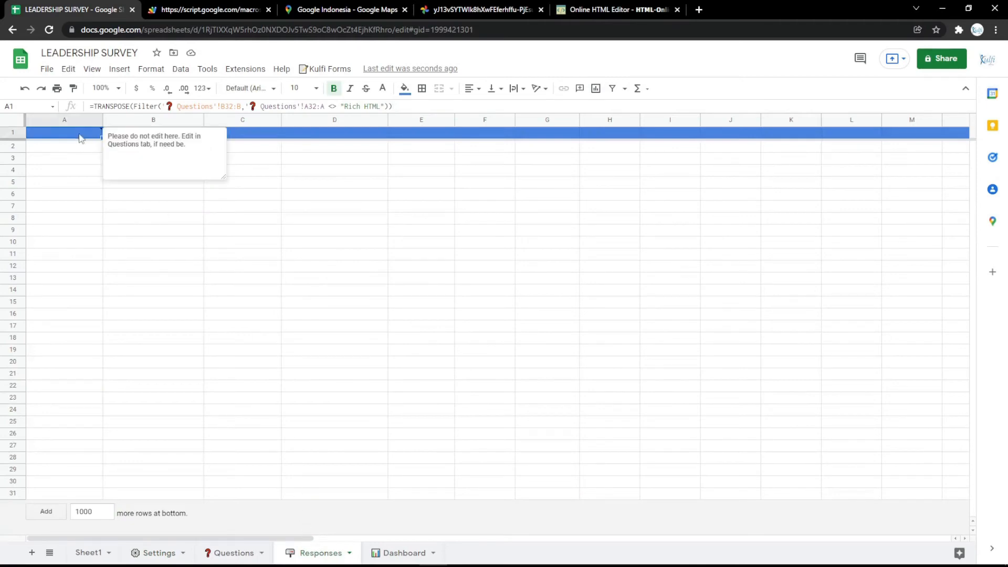
{"action": "left_click", "coordinate": [699, 9]}
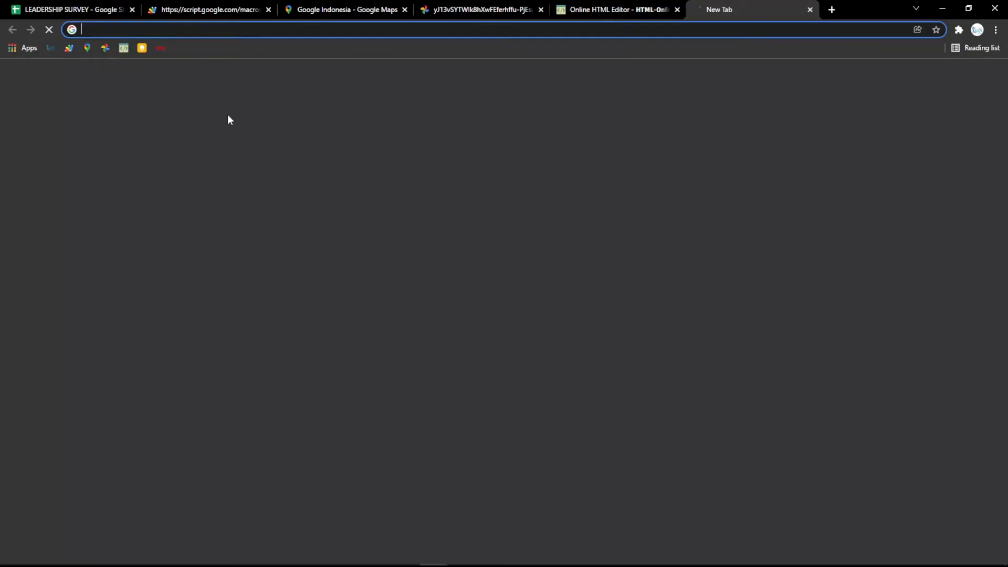
{"action": "left_click", "coordinate": [141, 48]}
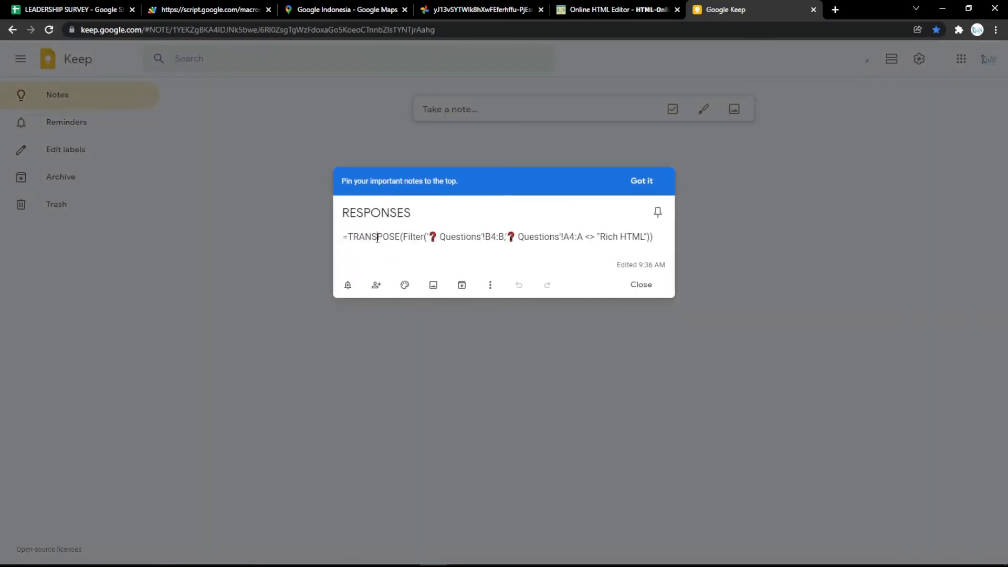
{"action": "key", "text": "ctrl+a"}
{"action": "key", "text": "ctrl+v"}
{"action": "key", "text": "ctrl+z"}
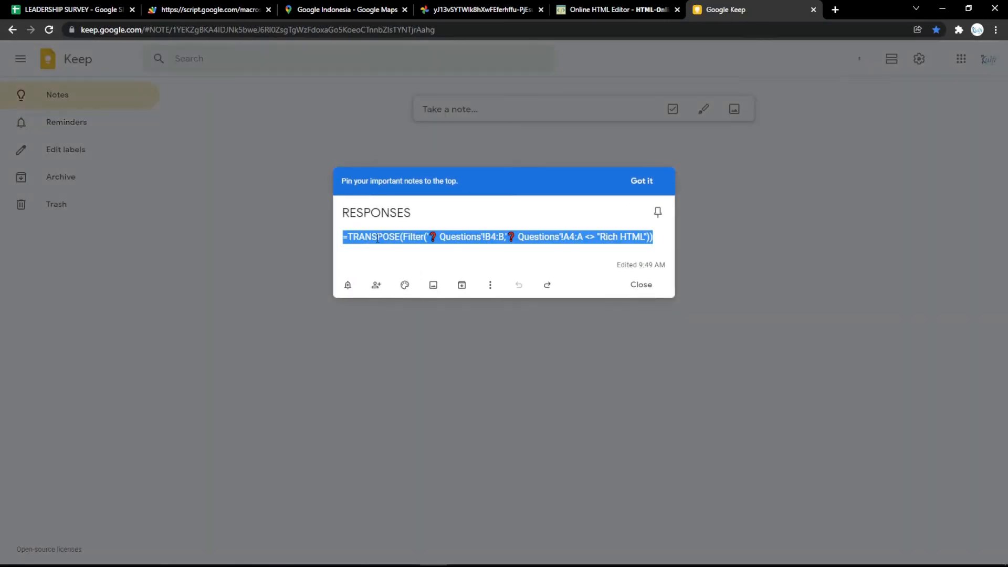
{"action": "left_click", "coordinate": [71, 10]}
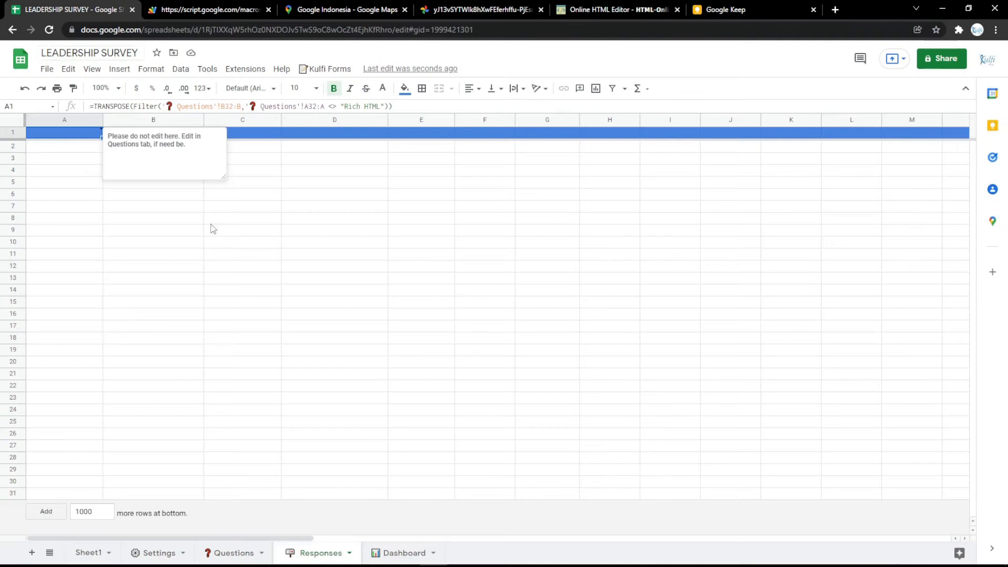
{"action": "double_click", "coordinate": [77, 137]}
{"action": "key", "text": "ctrl+a"}
{"action": "key", "text": "ctrl+v"}
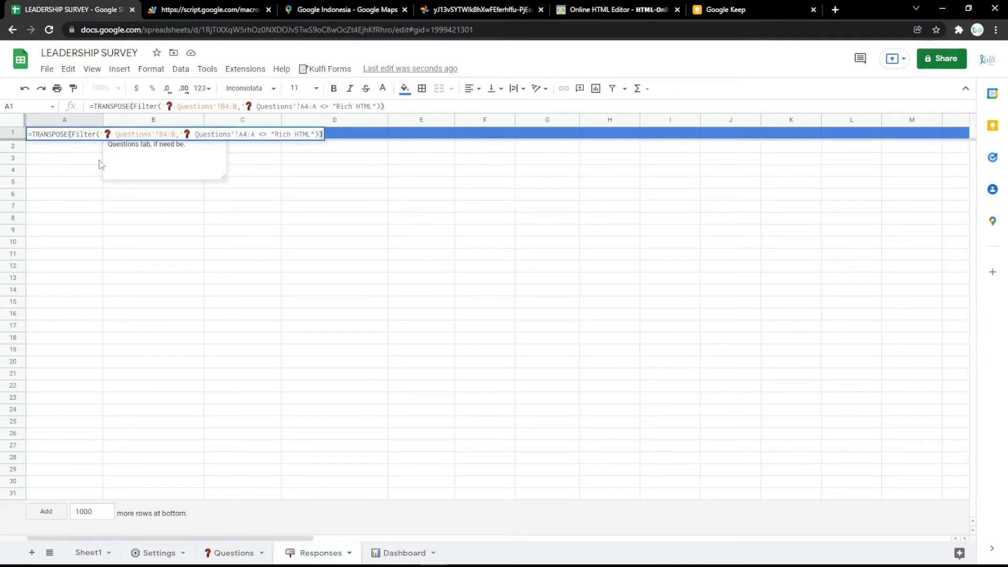
{"action": "left_click", "coordinate": [71, 170]}
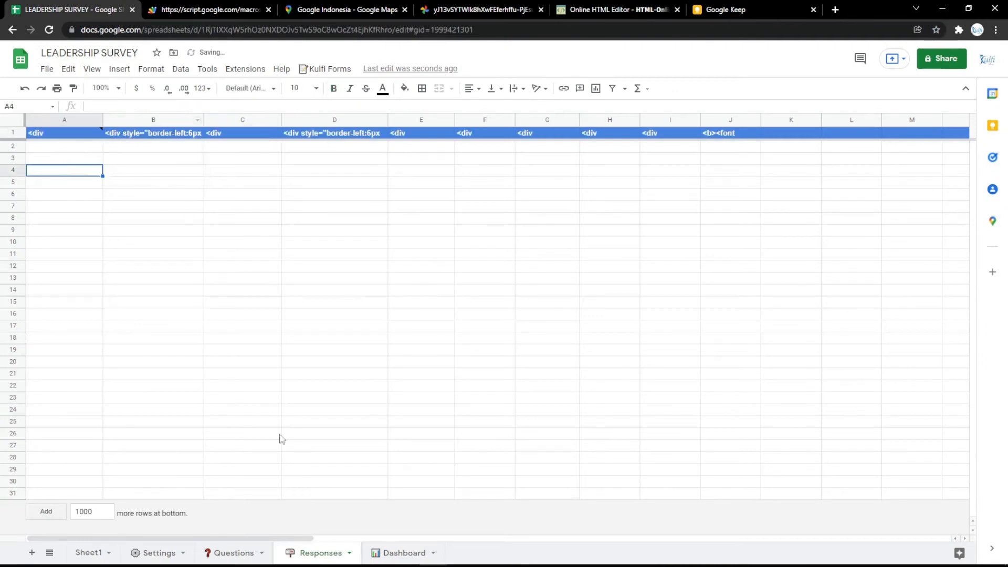
Change both ranges in the A1 formula to start at row 3 (B3:B and A3:A)
{"action": "left_click", "coordinate": [232, 553]}
{"action": "left_click", "coordinate": [180, 187]}
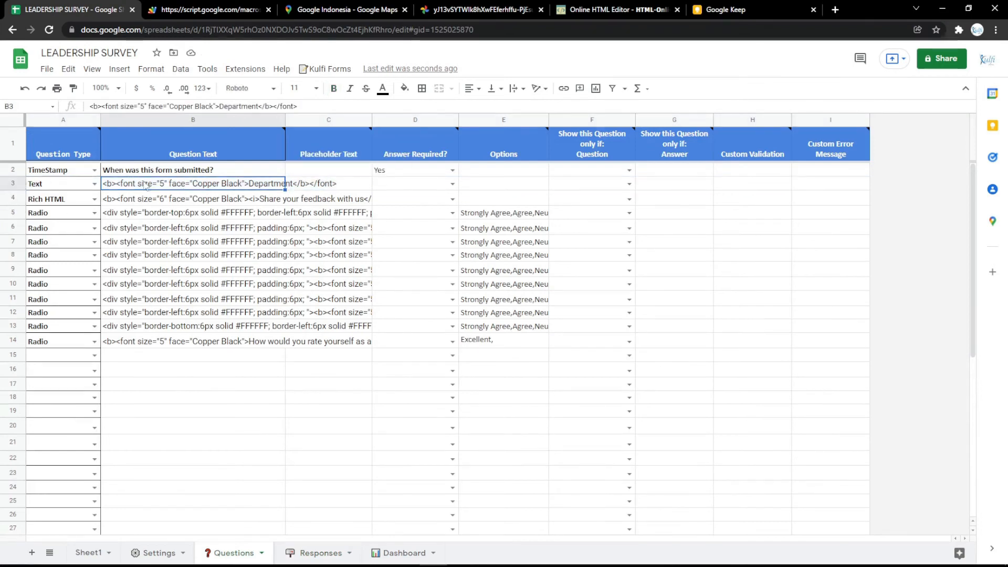
{"action": "left_click", "coordinate": [306, 551]}
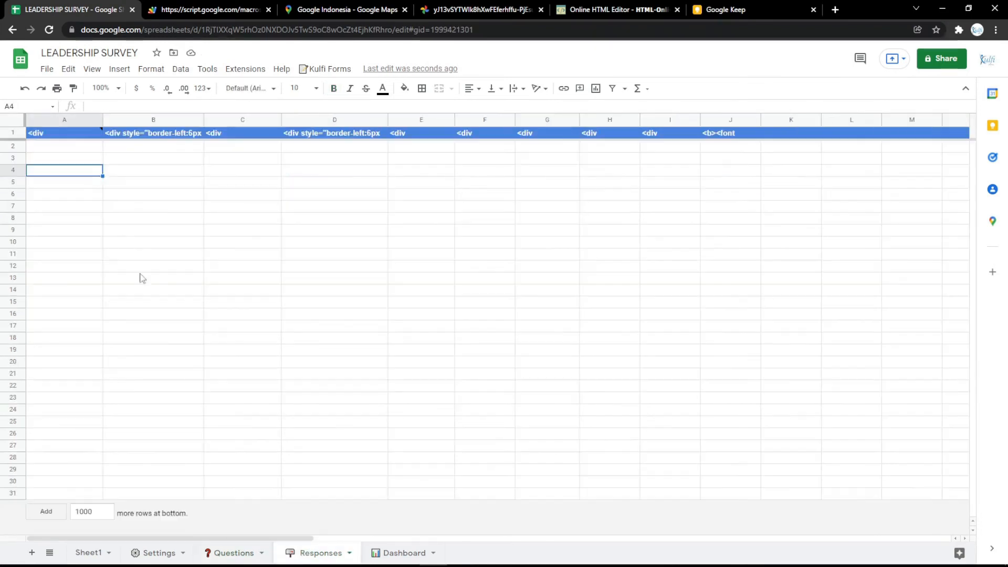
{"action": "double_click", "coordinate": [71, 135]}
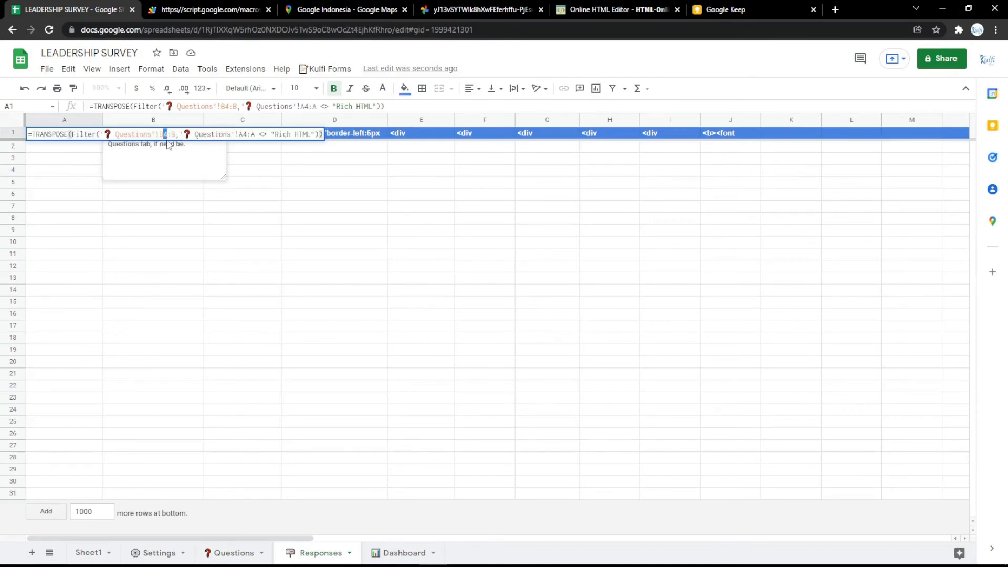
{"action": "type", "text": "3"}
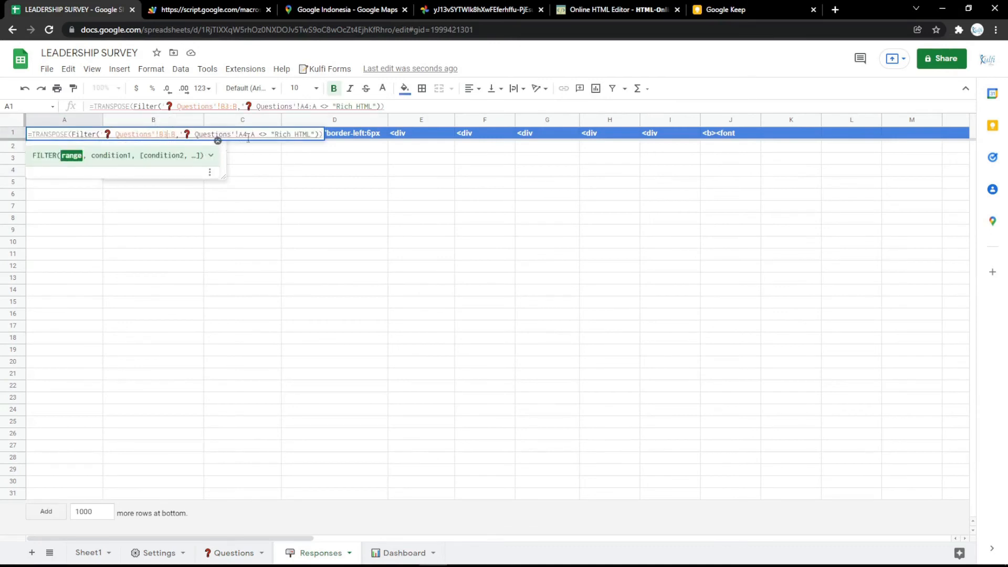
{"action": "left_click_drag", "start_coordinate": [248, 136], "coordinate": [243, 136]}
{"action": "type", "text": "3"}
{"action": "left_click", "coordinate": [246, 171]}
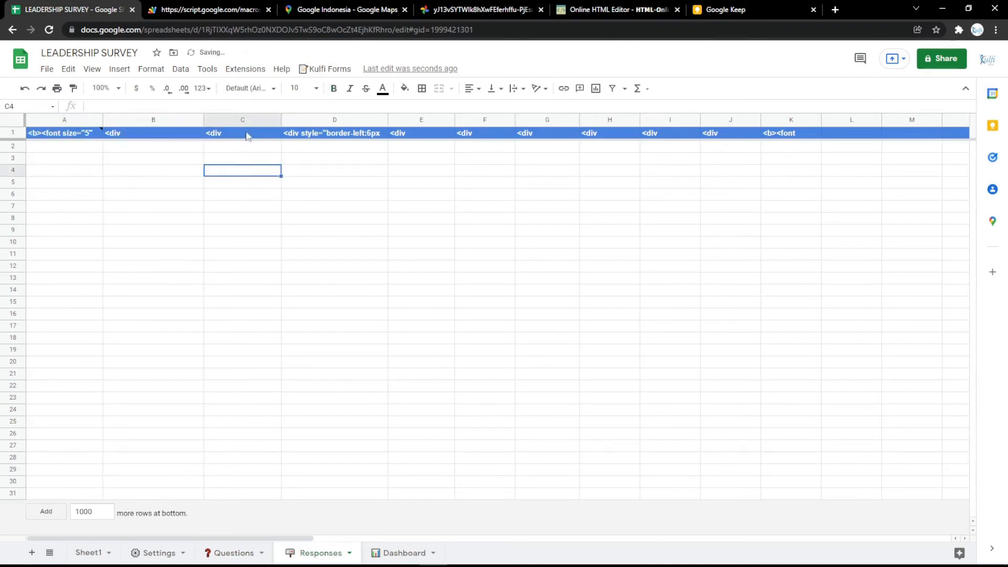
{"action": "left_click", "coordinate": [210, 9]}
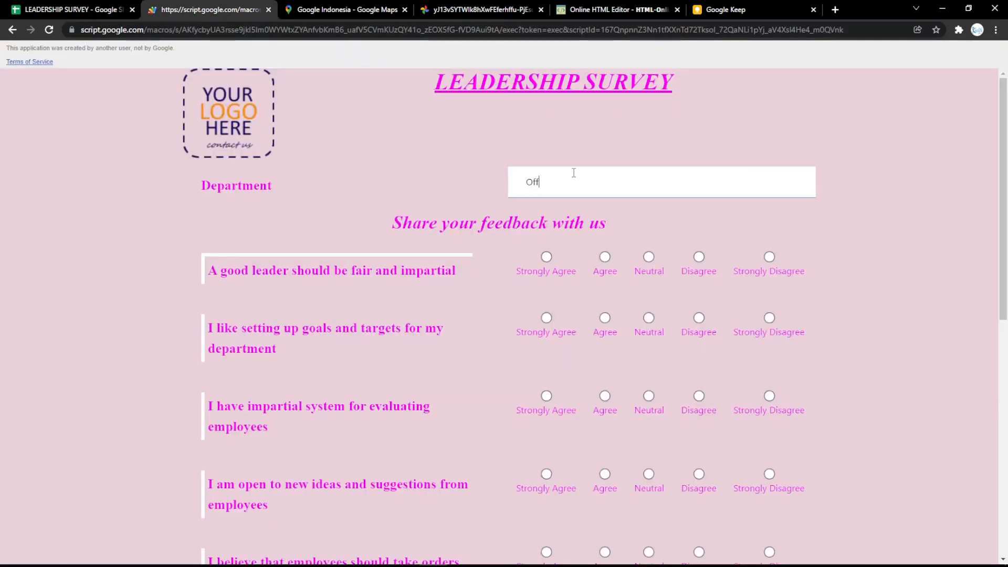
Answer the second question Agree, submit the test survey, and check row 2 of Responses
{"action": "left_click", "coordinate": [606, 318]}
{"action": "scroll", "coordinate": [609, 327], "scroll_direction": "down", "scroll_amount": 9}
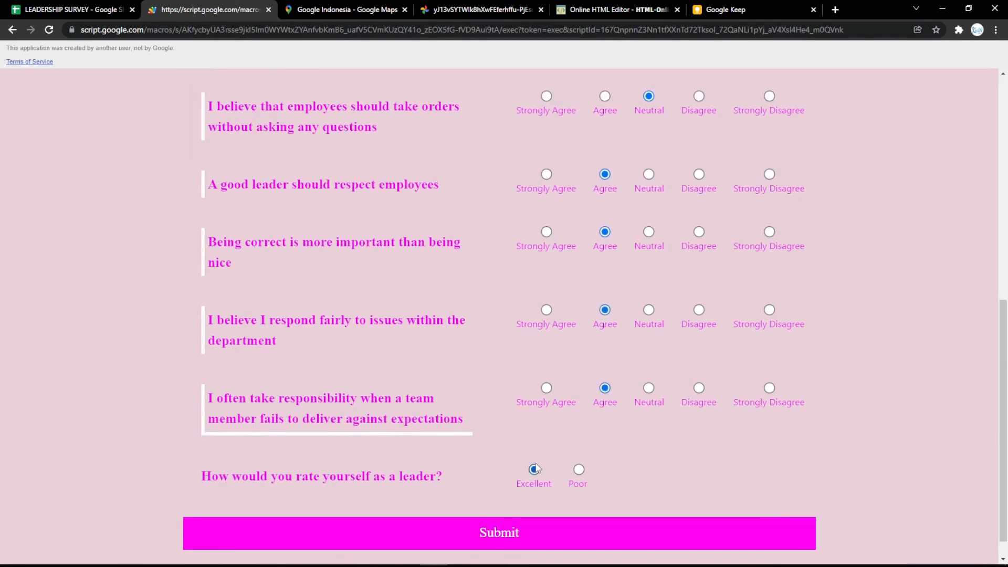
{"action": "scroll", "coordinate": [536, 467], "scroll_direction": "down", "scroll_amount": 1}
{"action": "left_click", "coordinate": [540, 496]}
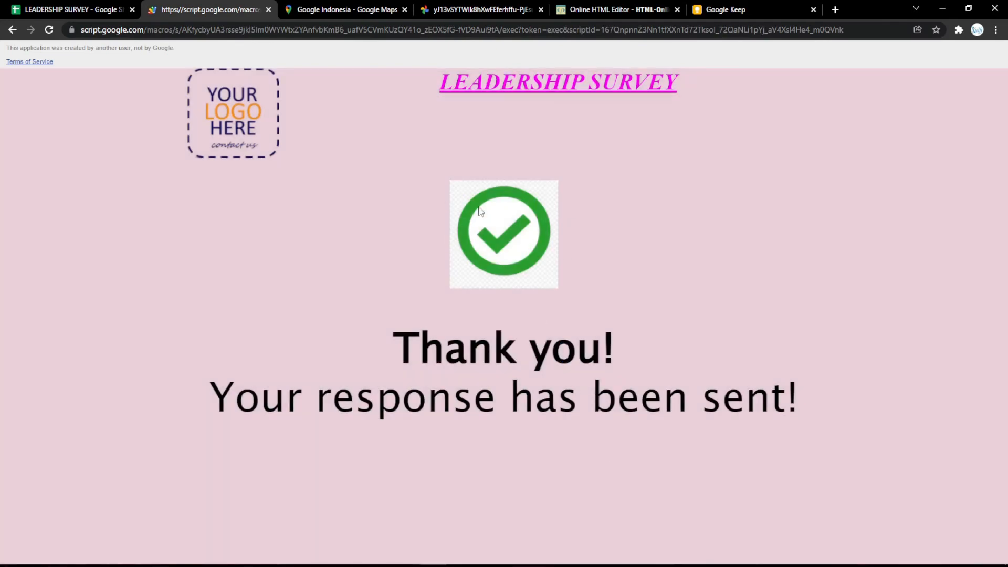
{"action": "left_click", "coordinate": [74, 10]}
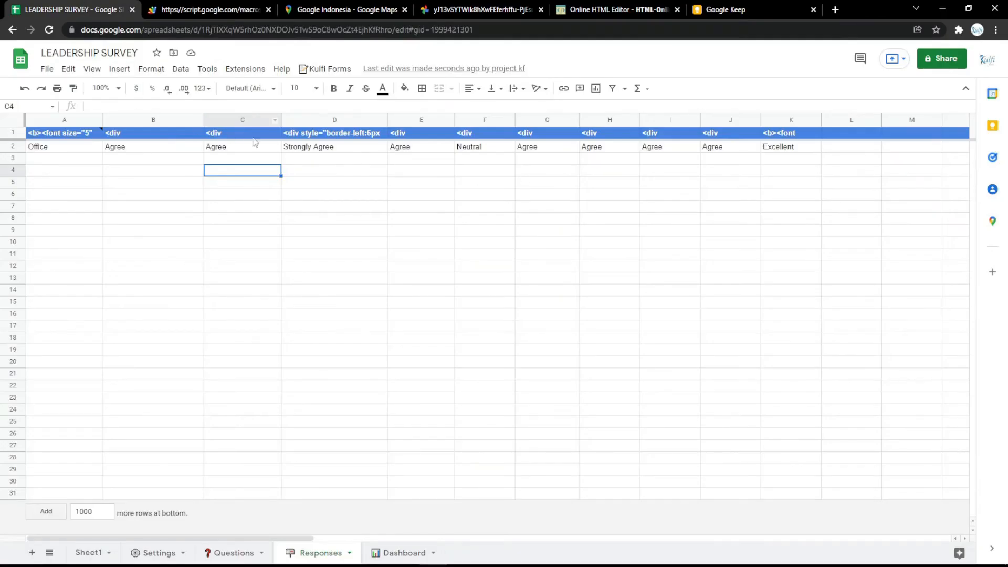
{"action": "left_click", "coordinate": [205, 7]}
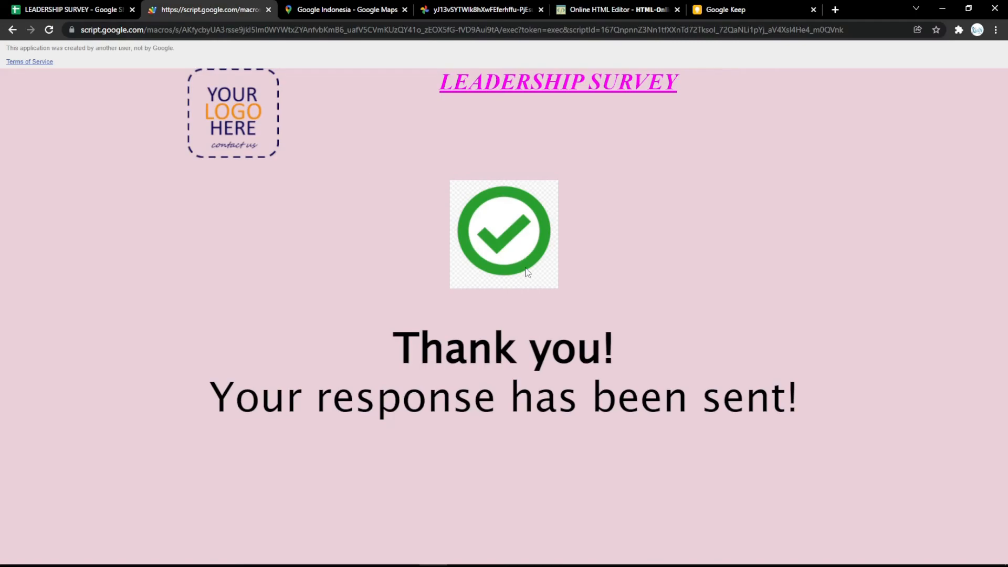
{"action": "left_click", "coordinate": [84, 9]}
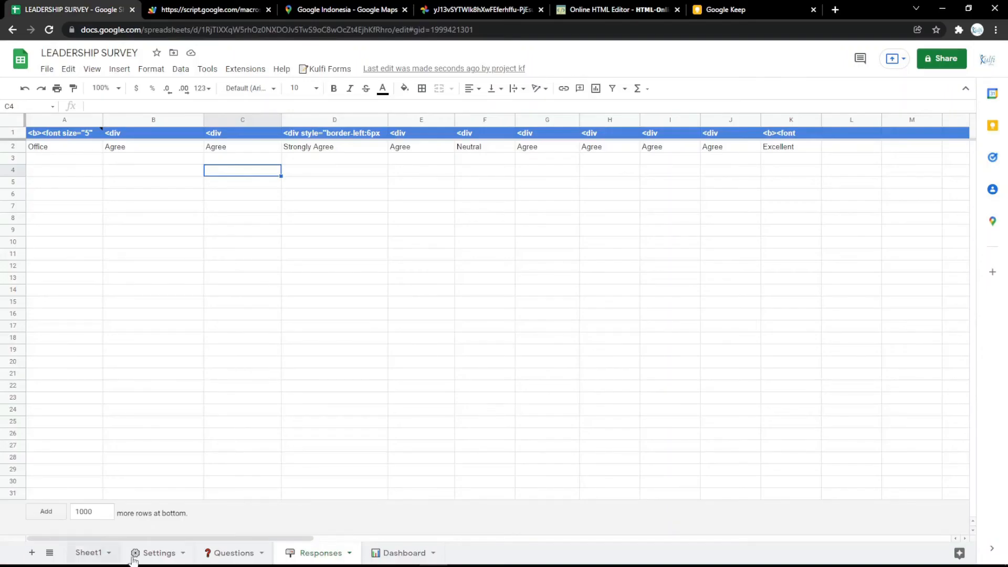
Select the Success screen Text cell on Settings and copy the bookmarked Thank You image's address
{"action": "left_click", "coordinate": [157, 552]}
{"action": "left_click", "coordinate": [264, 193]}
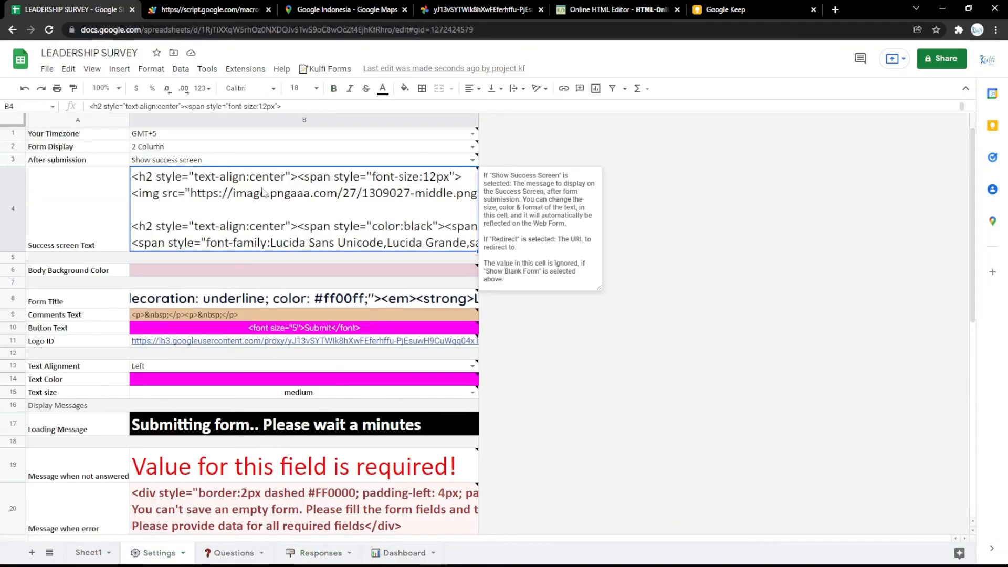
{"action": "key", "text": "ctrl+t"}
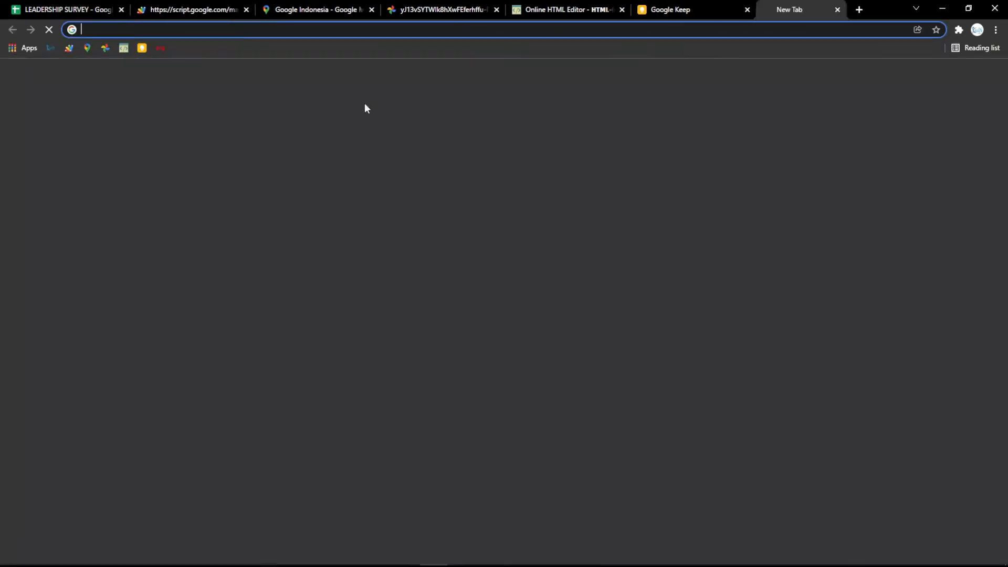
{"action": "left_click", "coordinate": [159, 49]}
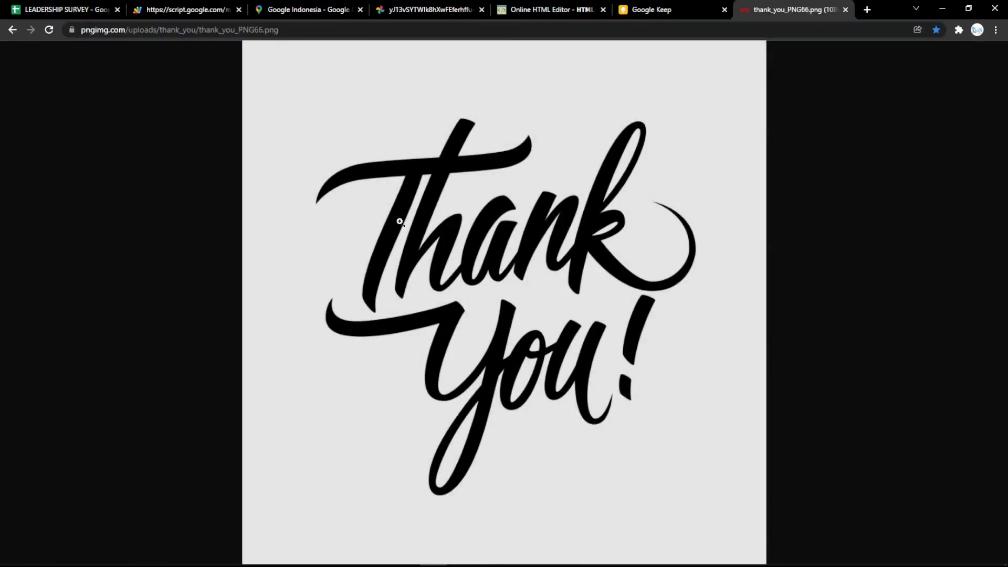
{"action": "left_click", "coordinate": [322, 30]}
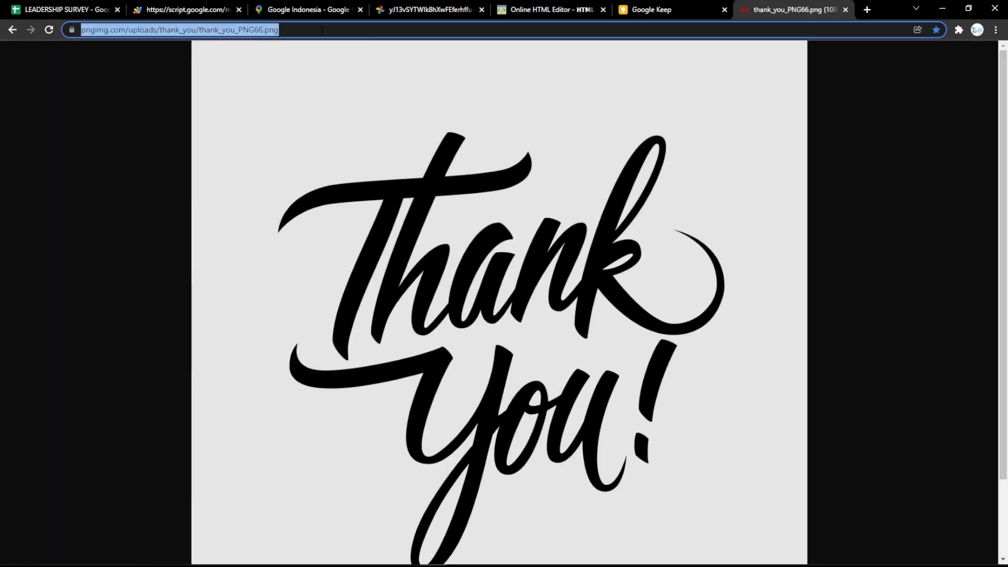
{"action": "left_click", "coordinate": [400, 148]}
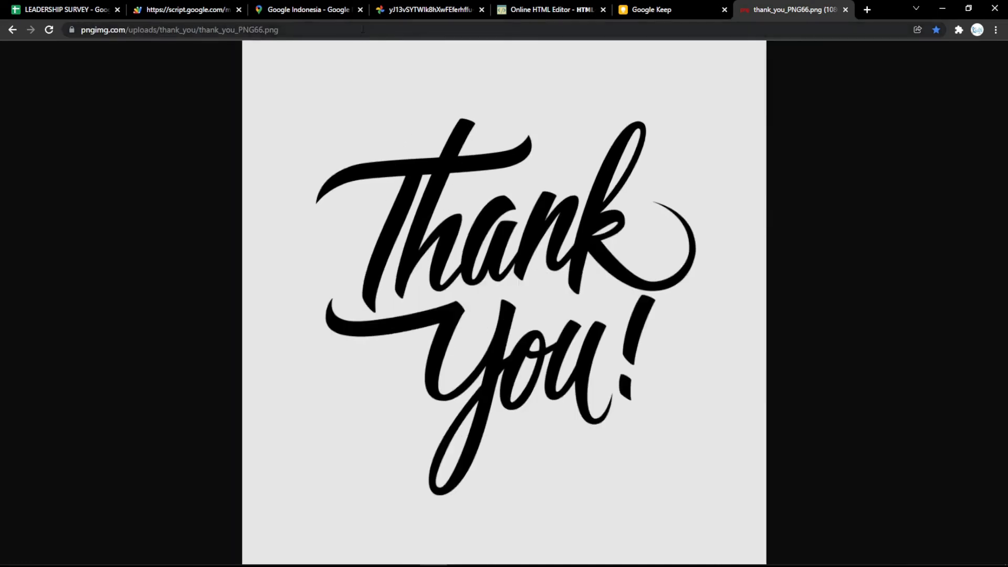
{"action": "left_click", "coordinate": [362, 29]}
Replace the editor's title with the Thank You image sized 500 by 500 and select its code
{"action": "left_click", "coordinate": [548, 10]}
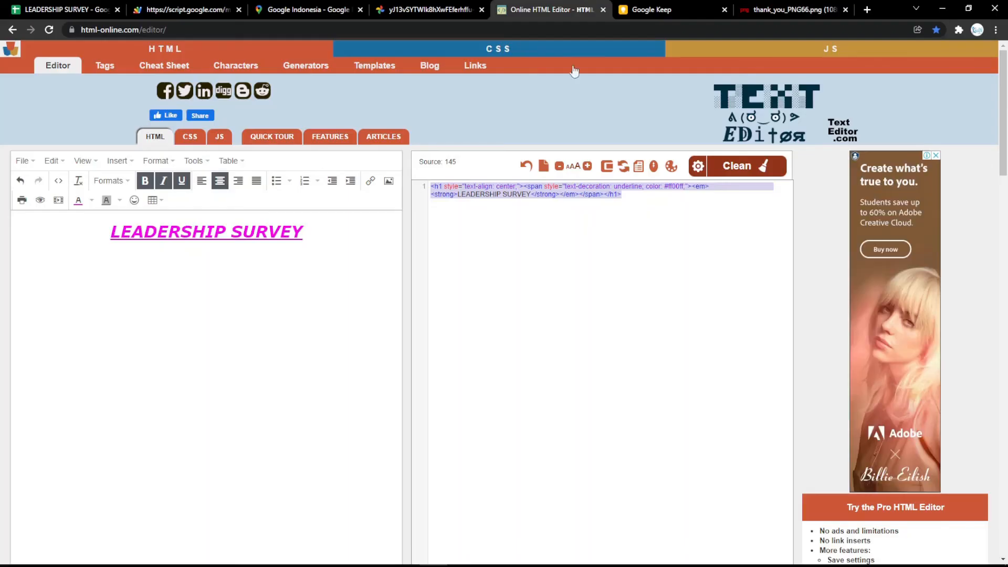
{"action": "key", "text": "ctrl+a"}
{"action": "key", "text": "BackSpace"}
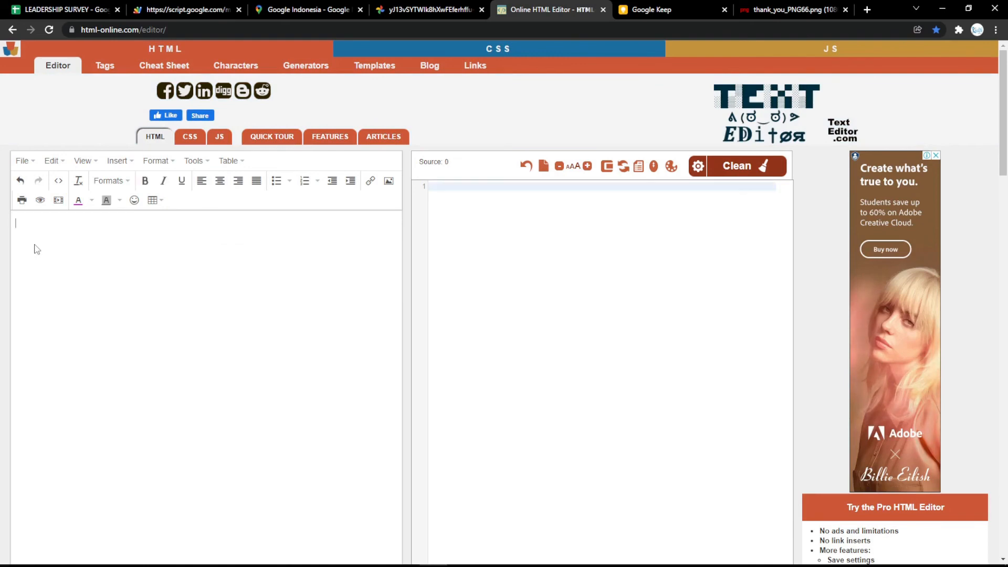
{"action": "key", "text": "ctrl+v"}
{"action": "left_click", "coordinate": [171, 292]}
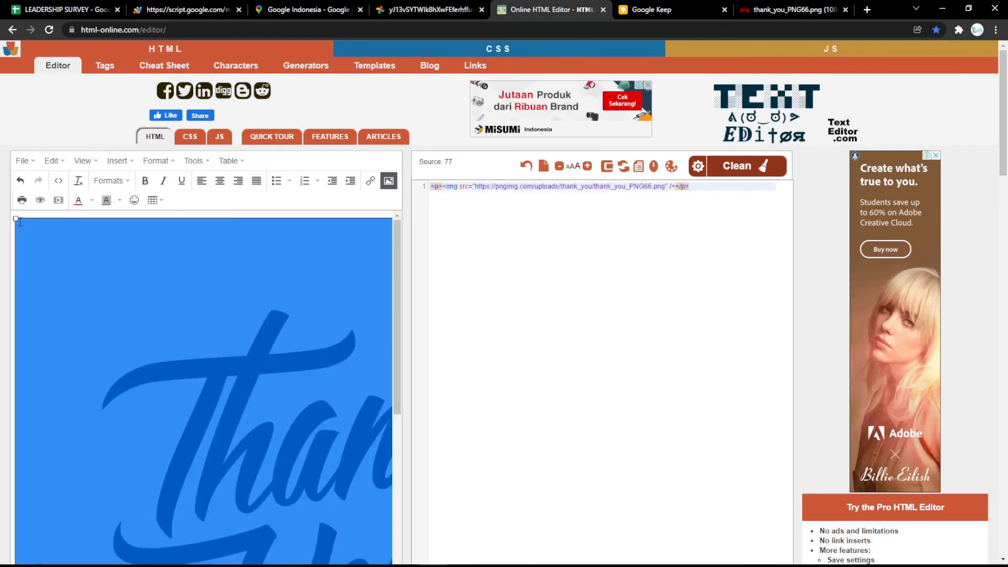
{"action": "left_click_drag", "start_coordinate": [16, 218], "coordinate": [292, 495]}
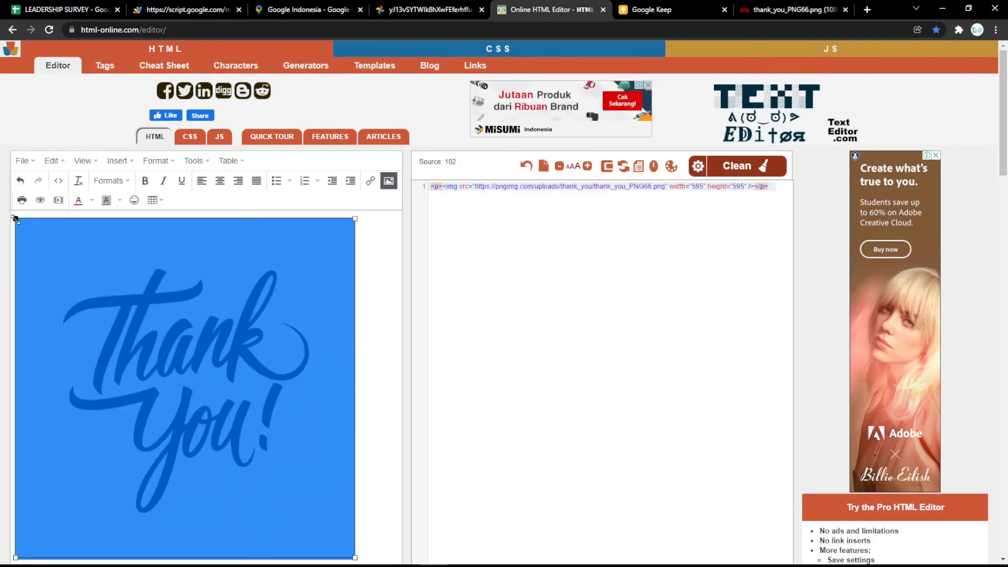
{"action": "left_click_drag", "start_coordinate": [15, 220], "coordinate": [91, 295]}
{"action": "left_click", "coordinate": [700, 187]}
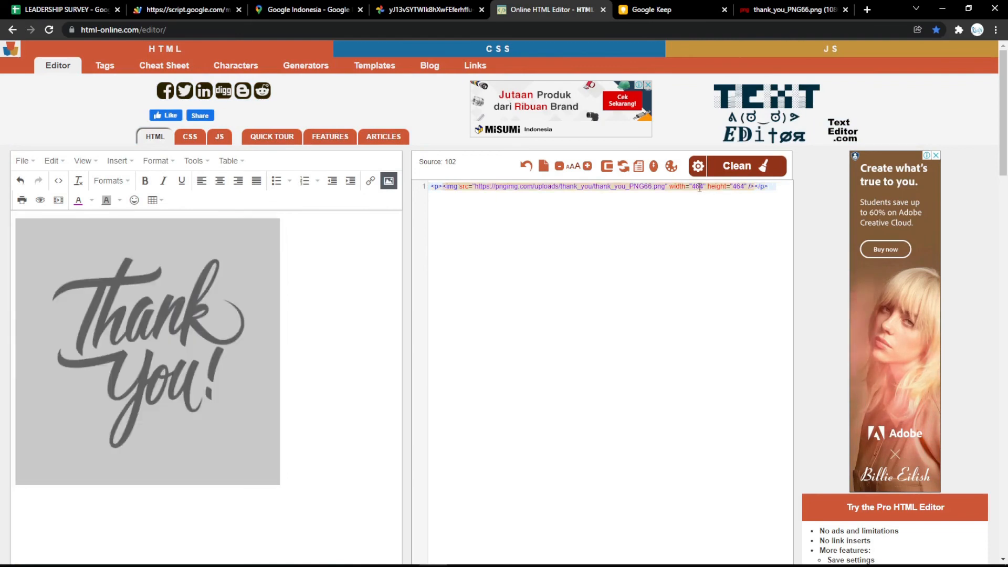
{"action": "double_click", "coordinate": [699, 186]}
{"action": "type", "text": "500"}
{"action": "double_click", "coordinate": [738, 187]}
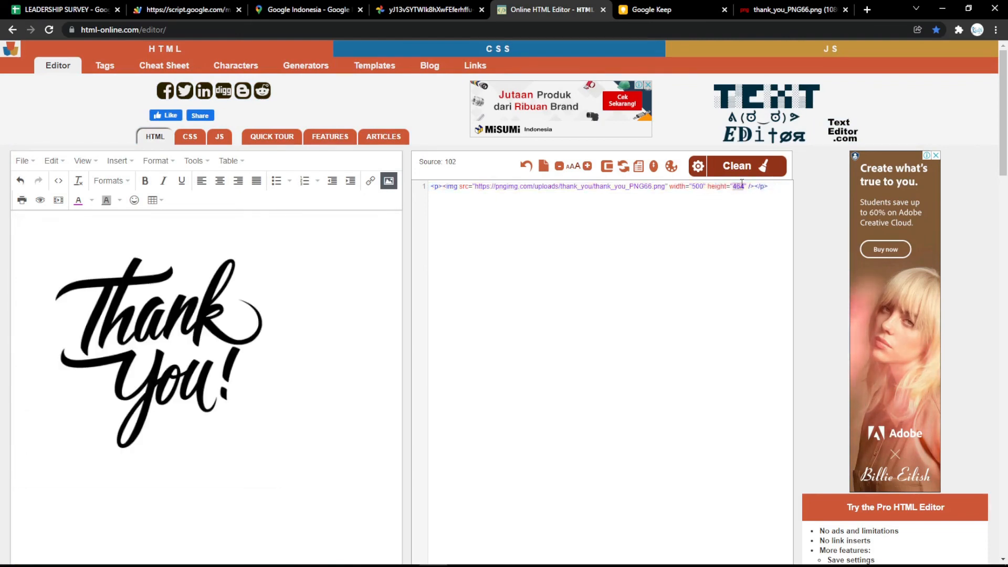
{"action": "type", "text": "500"}
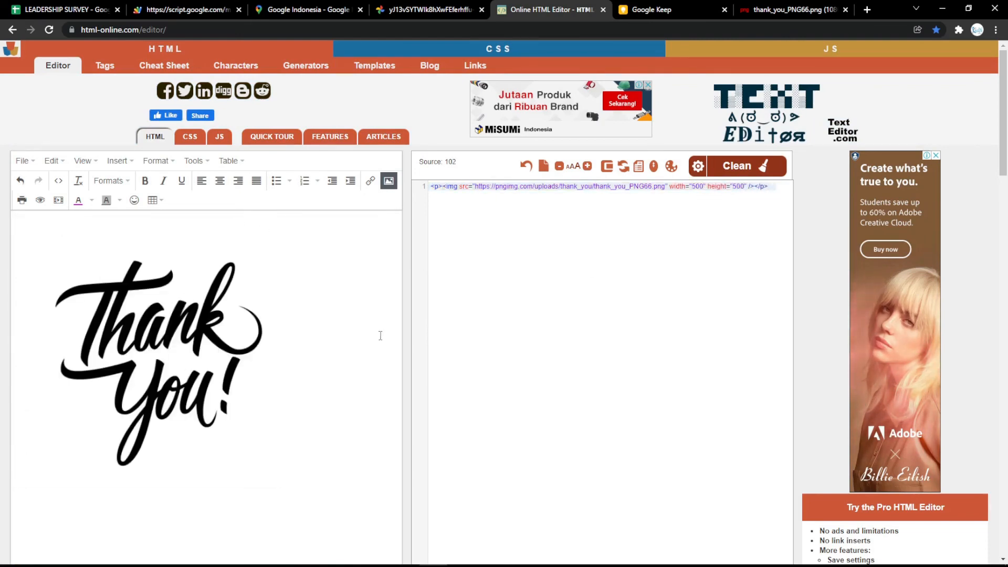
{"action": "key", "text": "ctrl+a"}
{"action": "key", "text": "ctrl+c"}
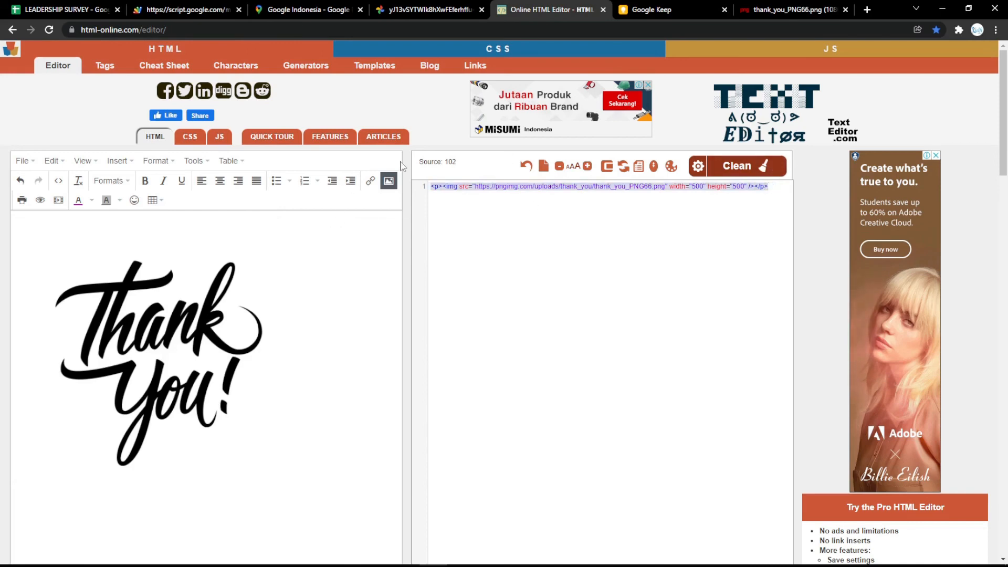
Swap the check-mark image tag in Settings B4 for the Thank You image tag and reload the form
{"action": "left_click", "coordinate": [66, 9]}
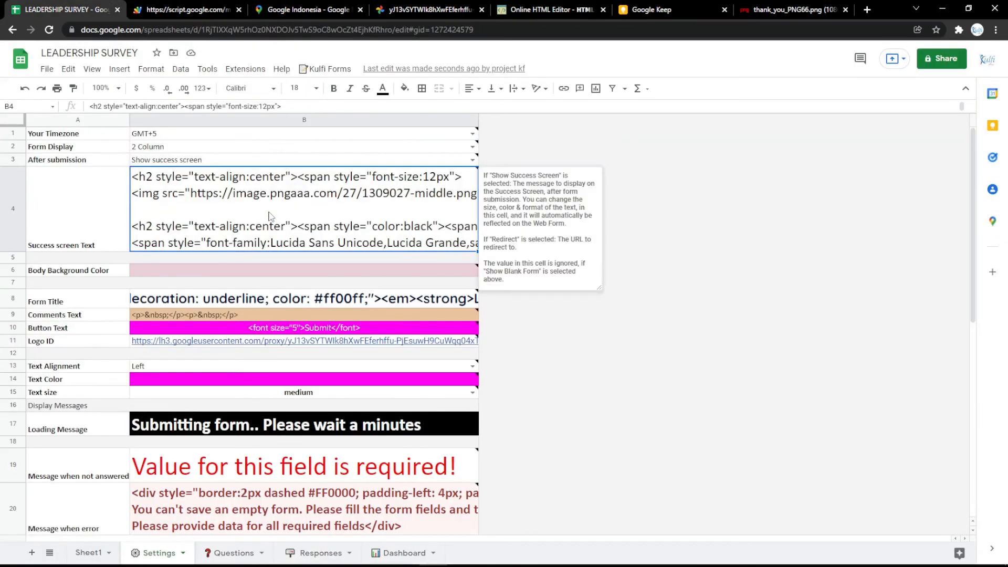
{"action": "left_click", "coordinate": [694, 195], "text": "shift"}
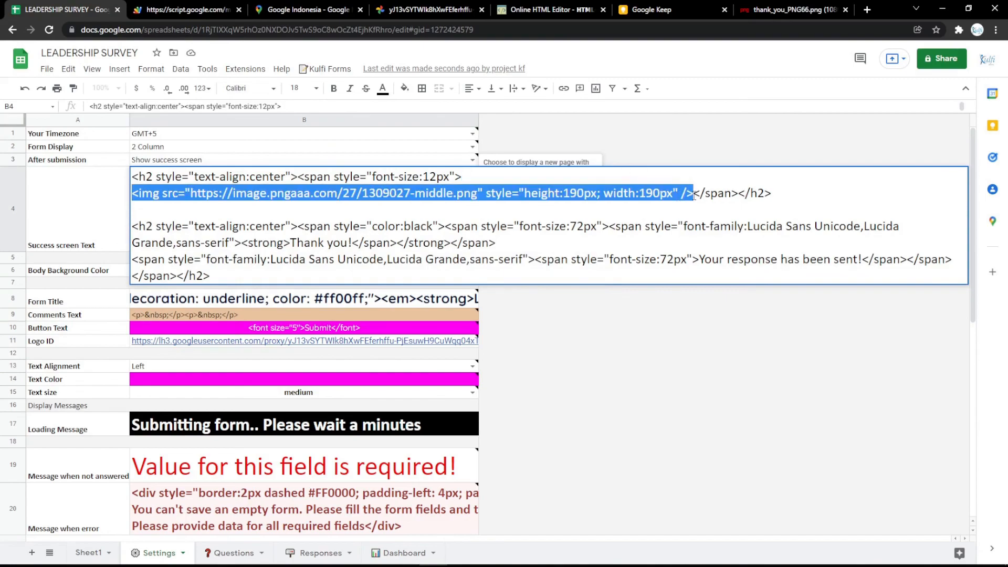
{"action": "key", "text": "ctrl+v"}
{"action": "left_click", "coordinate": [678, 321]}
{"action": "left_click", "coordinate": [222, 7]}
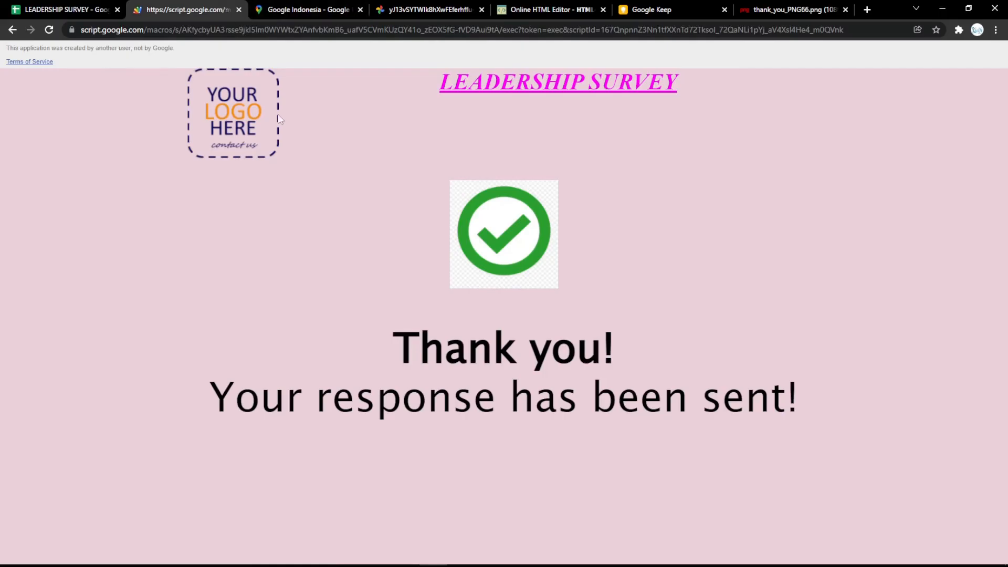
{"action": "key", "text": "F5"}
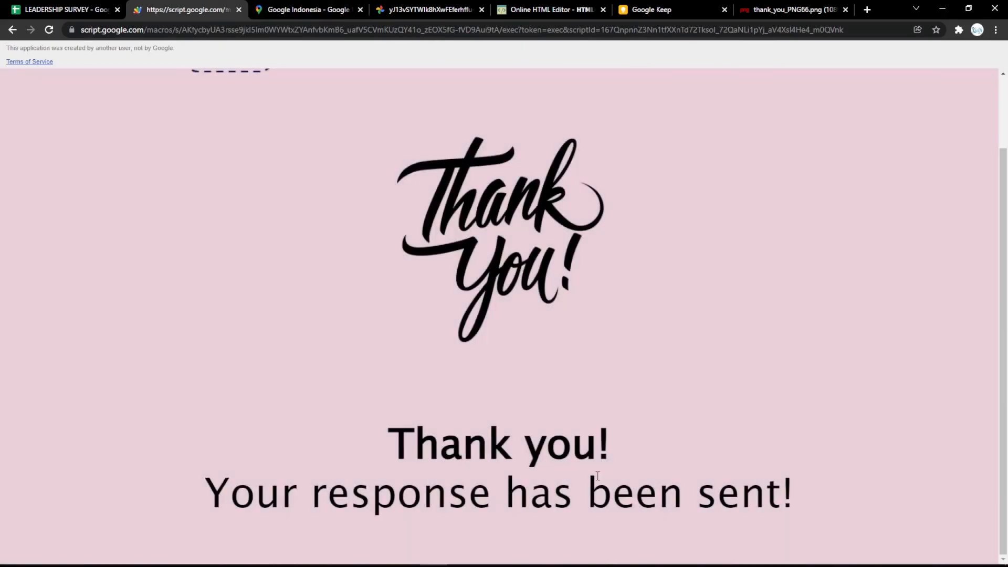